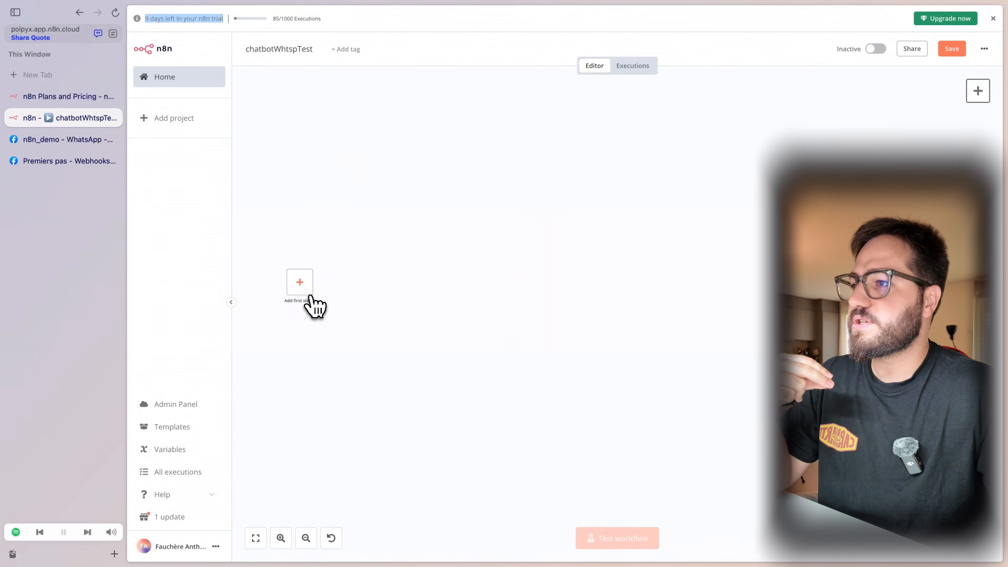
- Note the days left in the n8n trial, then bring up the n8n pricing page
drag(364, 341, 238, 208)
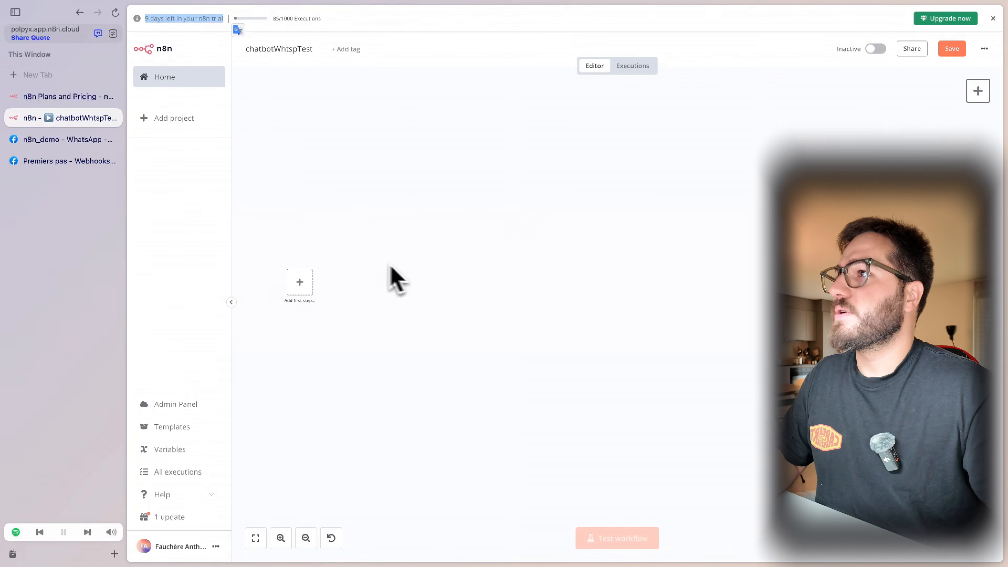
drag(155, 19, 189, 40)
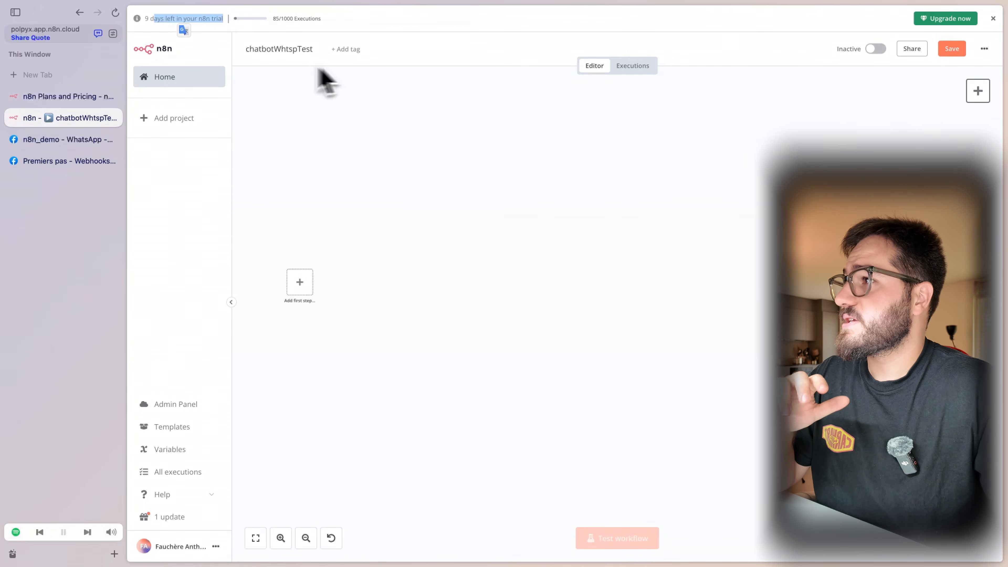
click(96, 103)
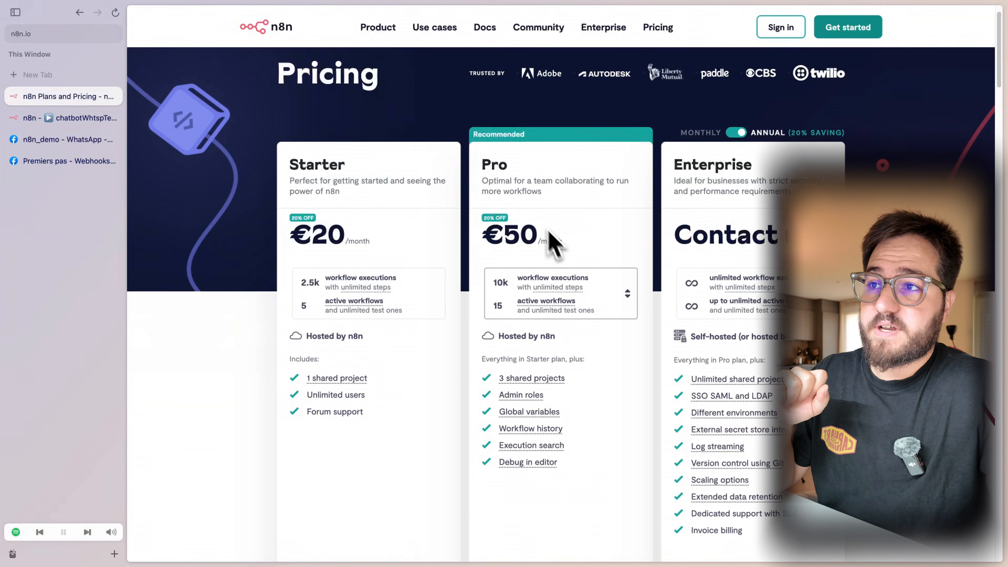
- Compare the Starter and Pro plans, noting Starter's 'Hosted by n8n' line, then return to chatbotWhtspTest
mouse_move(560, 294)
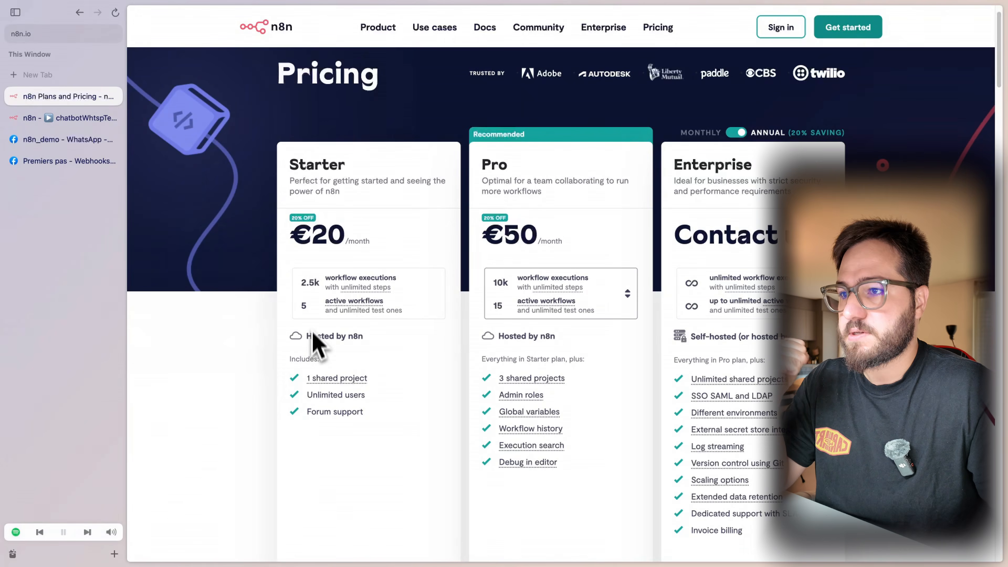
drag(309, 341, 364, 342)
click(376, 337)
click(378, 343)
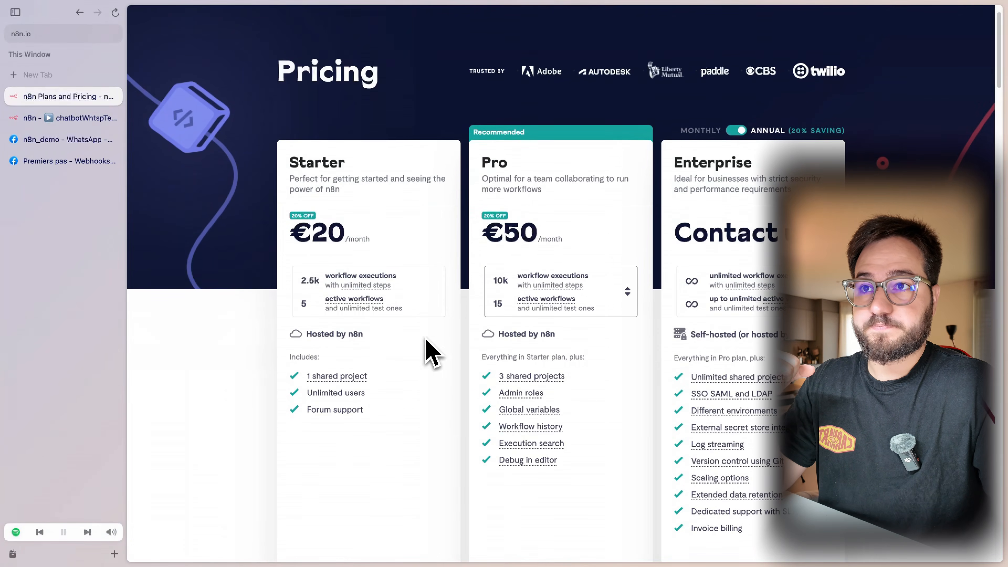
scroll(436, 353, down, 8)
scroll(506, 358, up, 9)
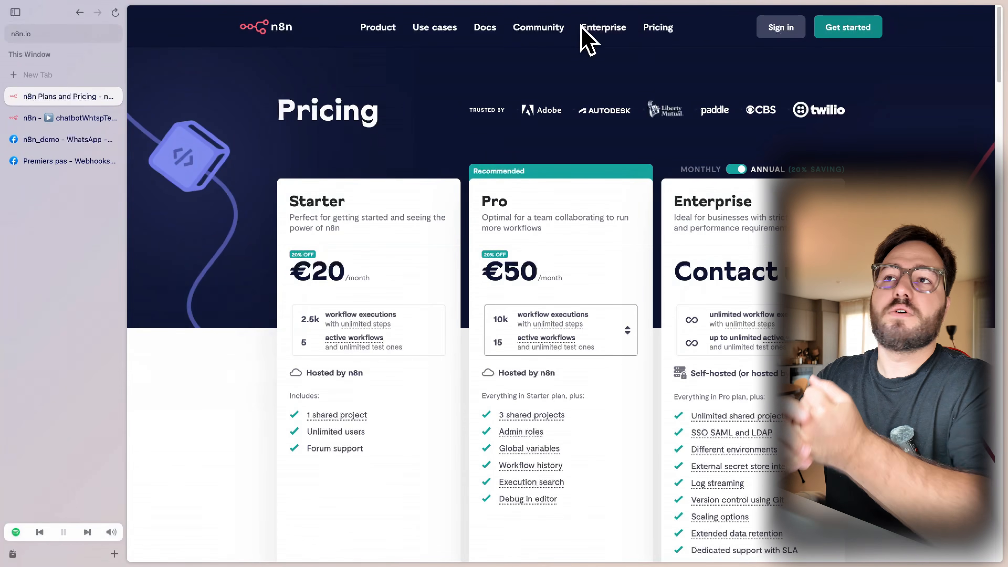
click(563, 31)
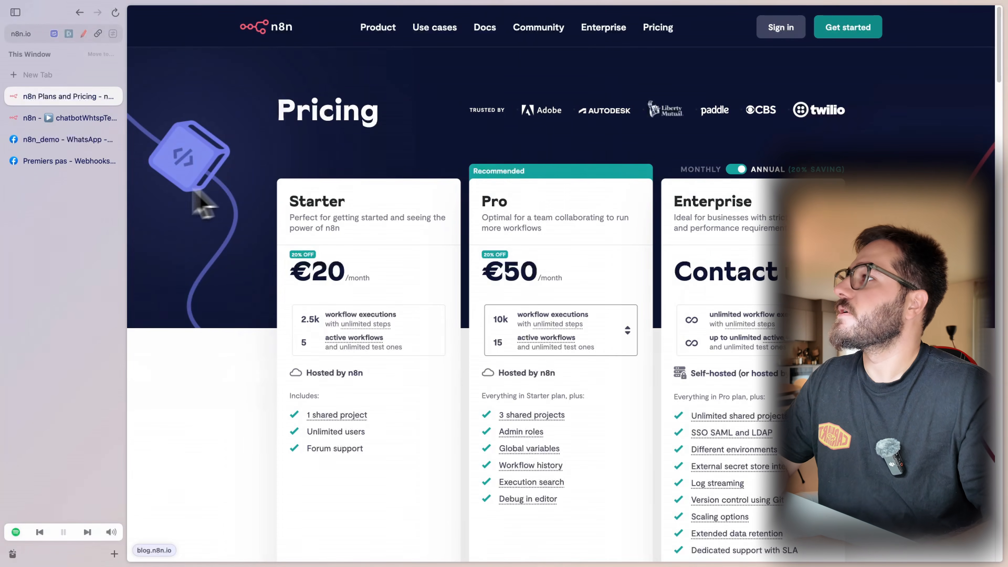
click(73, 120)
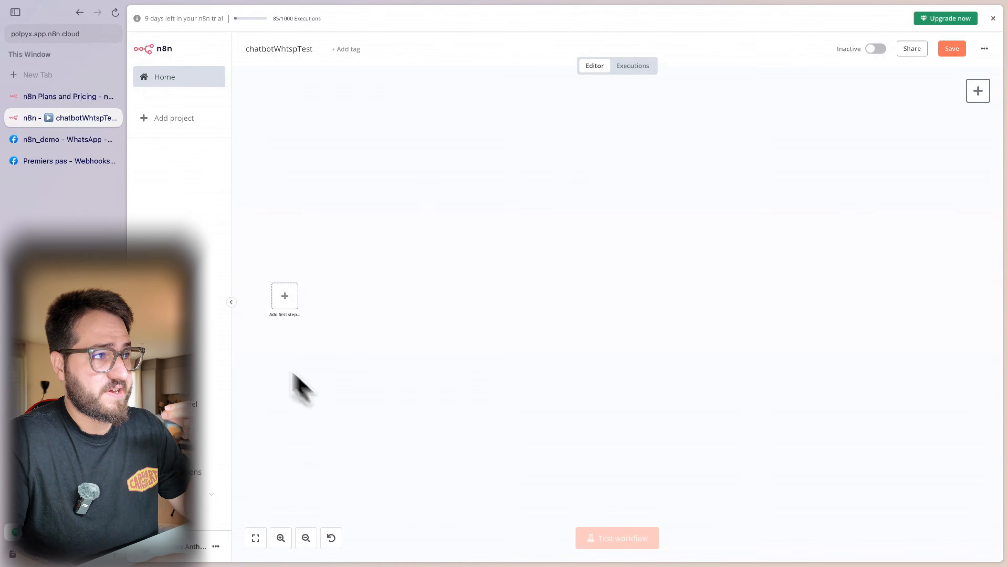
- Open the Meta Webhooks getting-started docs and read the verification request description
click(91, 161)
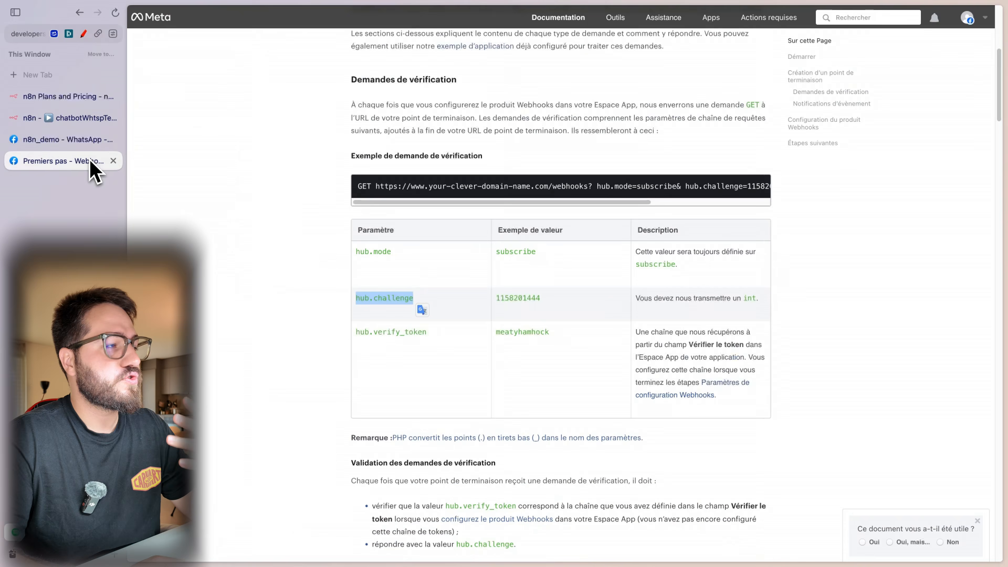
click(297, 207)
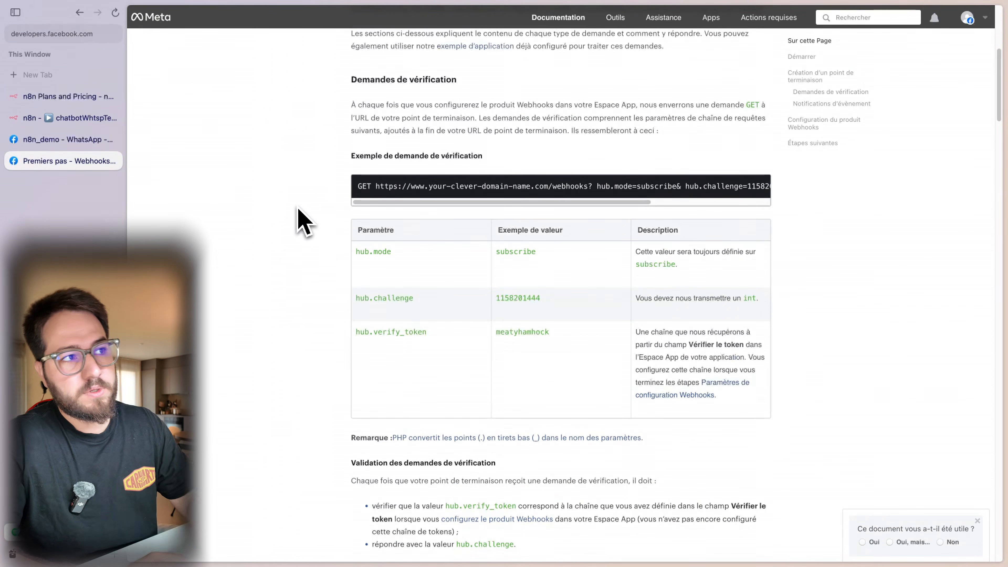
scroll(396, 294, up, 2)
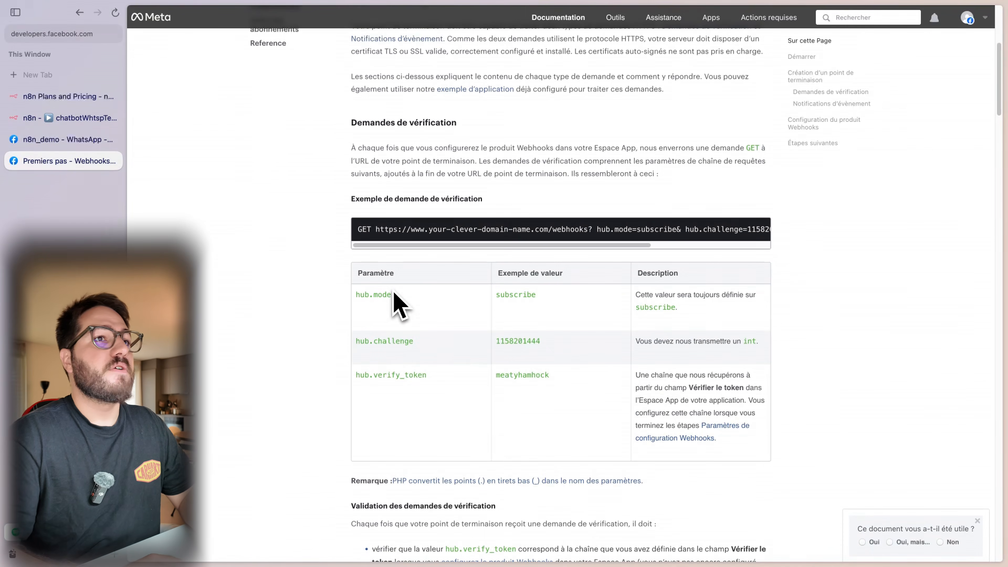
drag(644, 147, 753, 147)
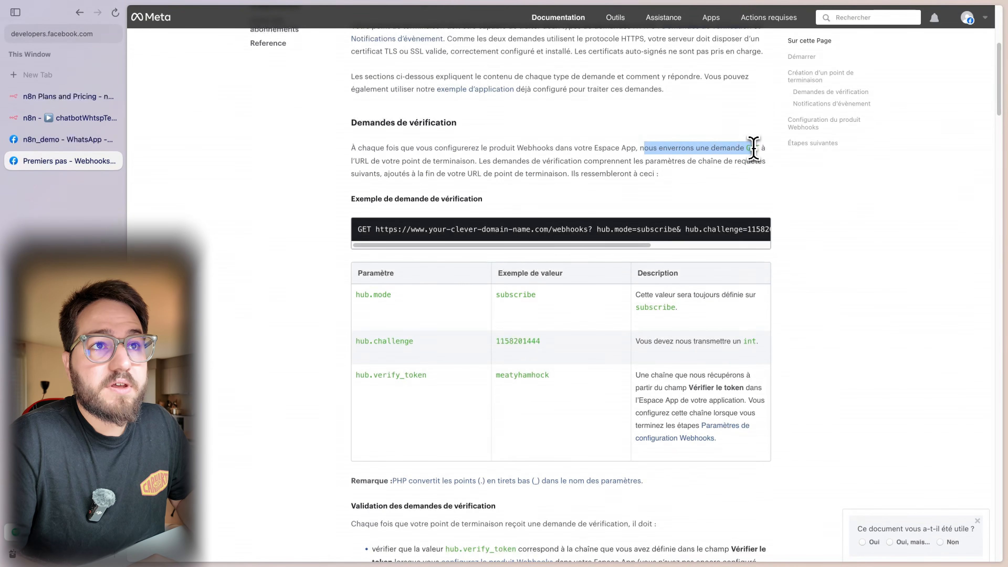
click(754, 147)
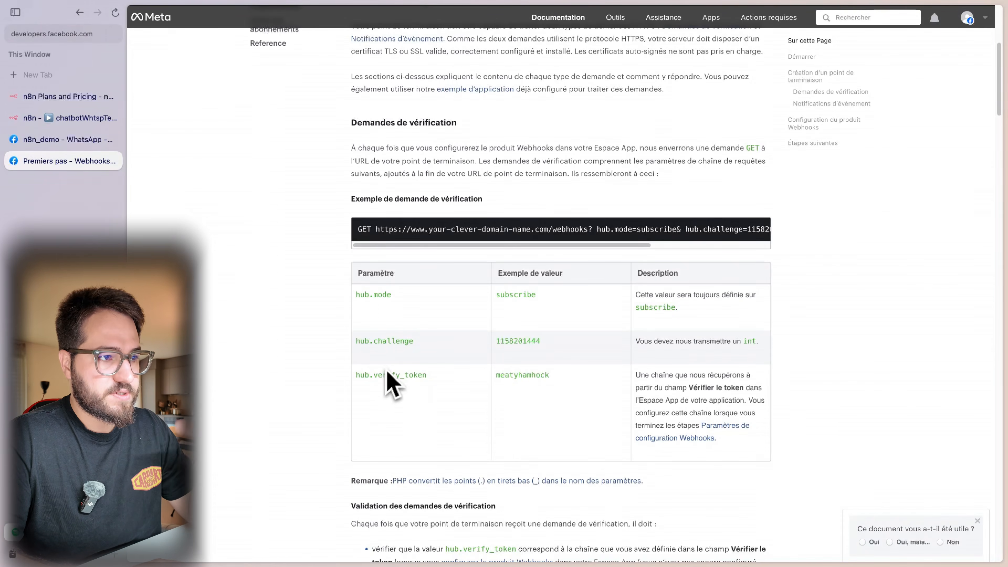
drag(415, 342, 375, 340)
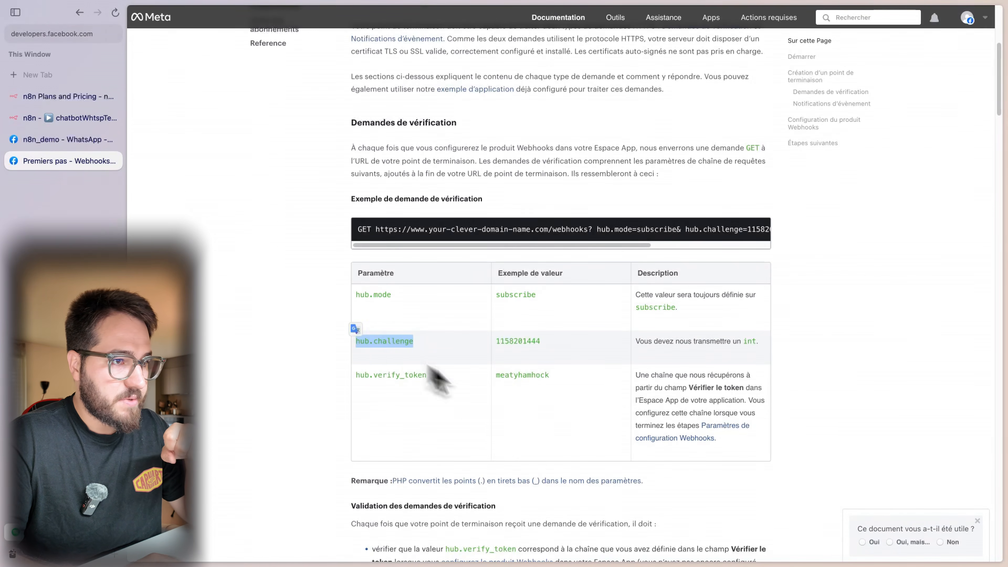
double_click(519, 341)
double_click(683, 341)
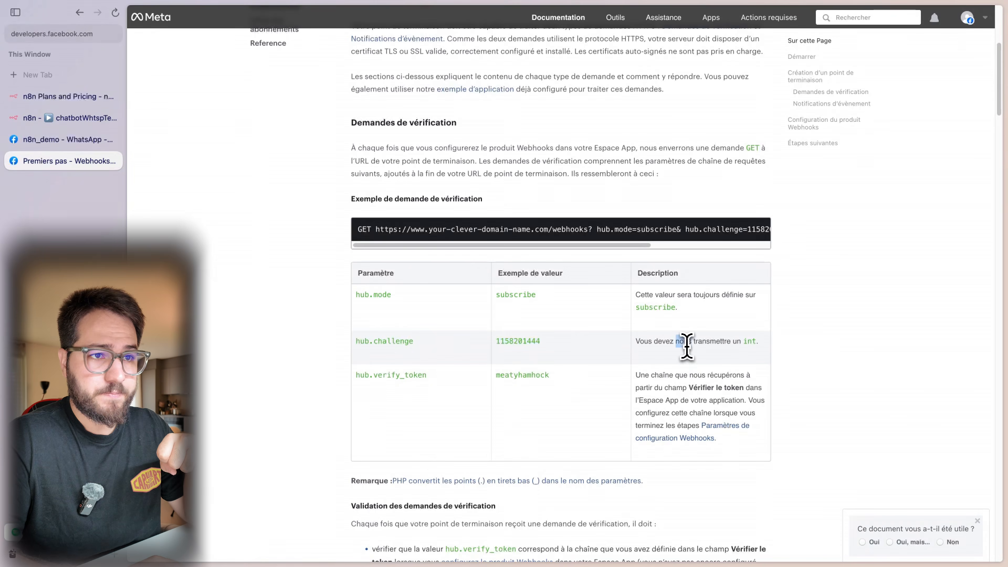
click(319, 274)
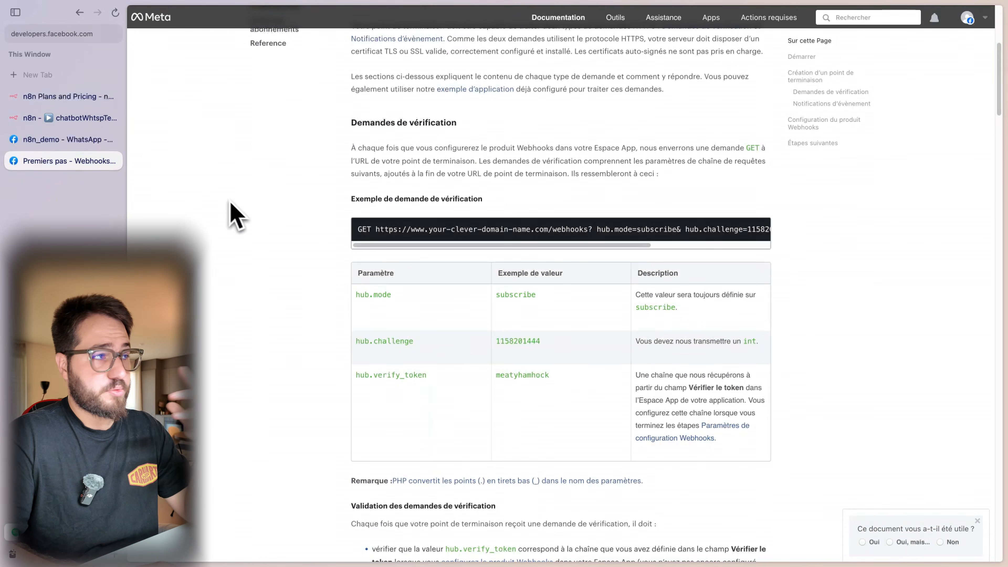
click(62, 141)
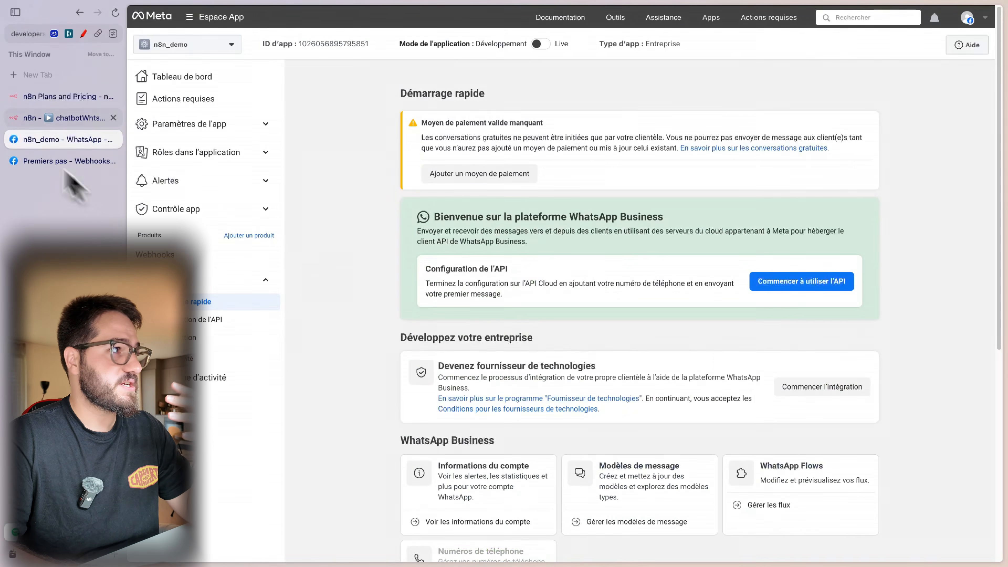
- Add a Webhook trigger as the first step of the chatbotWhtspTest workflow
click(16, 119)
click(288, 302)
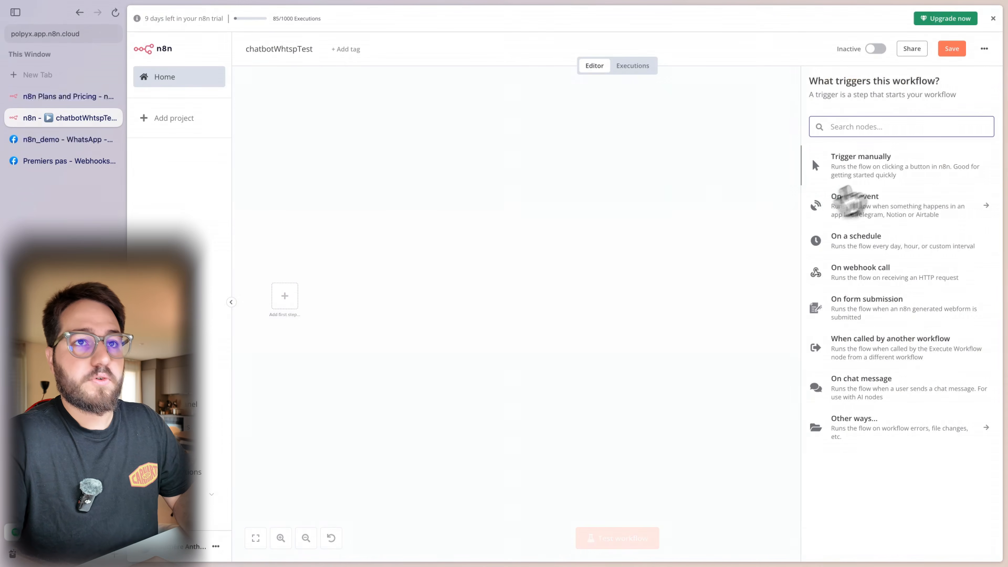
text(Webhook)
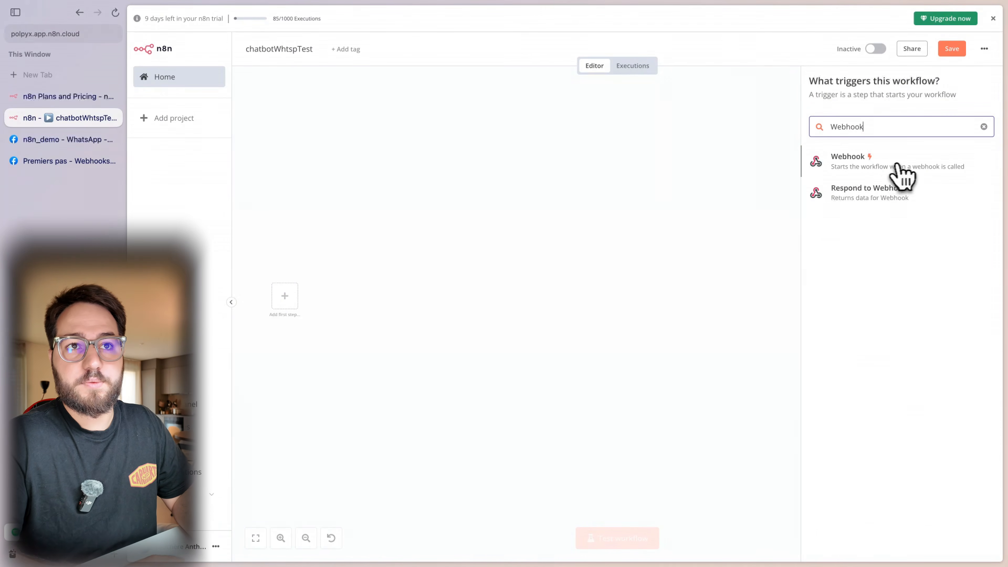
click(895, 170)
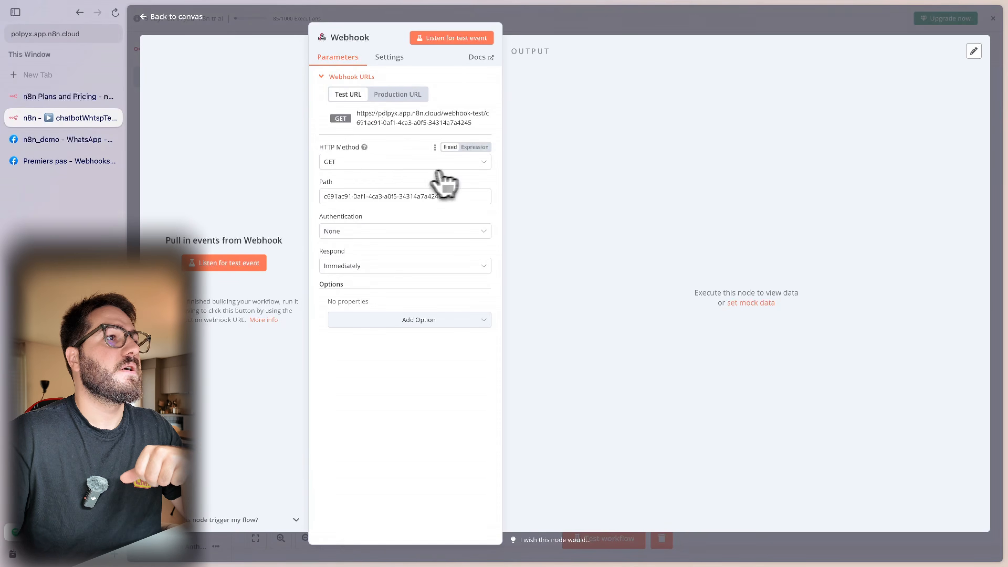
- Set the webhook path to chatbotYtb and make it respond using a 'Respond to Webhook' node
triple_click(394, 196)
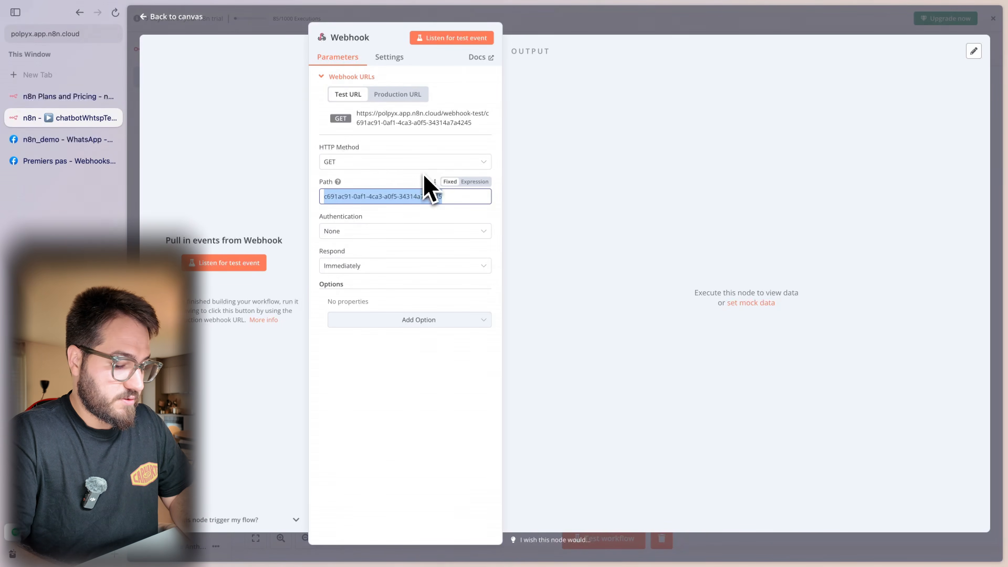
text(chatbotYtb)
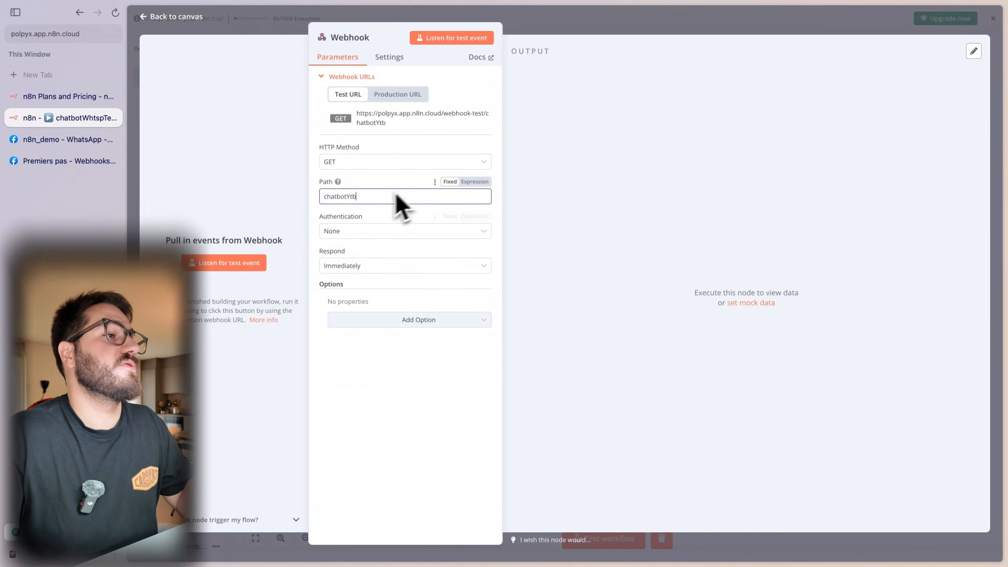
click(389, 270)
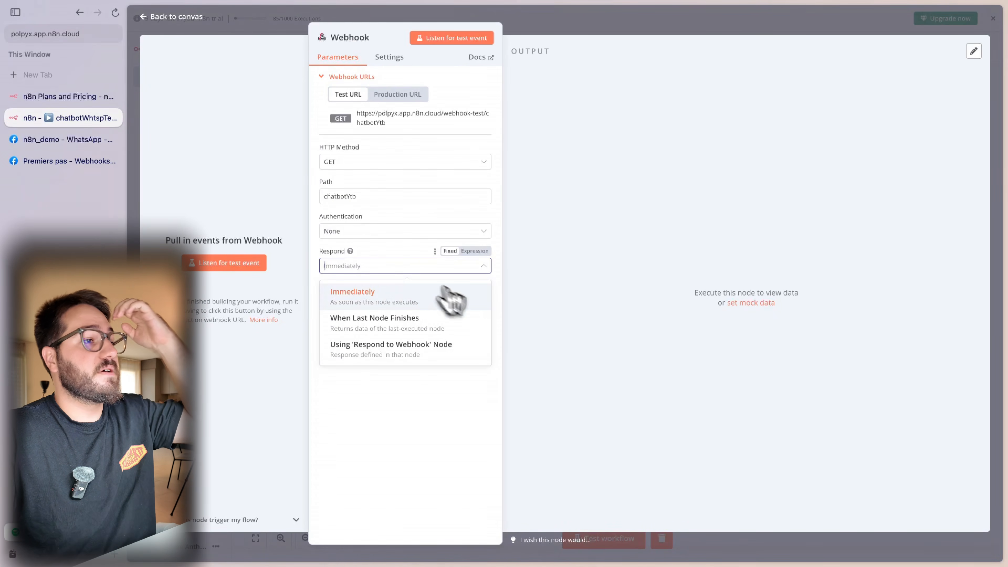
click(456, 354)
click(580, 20)
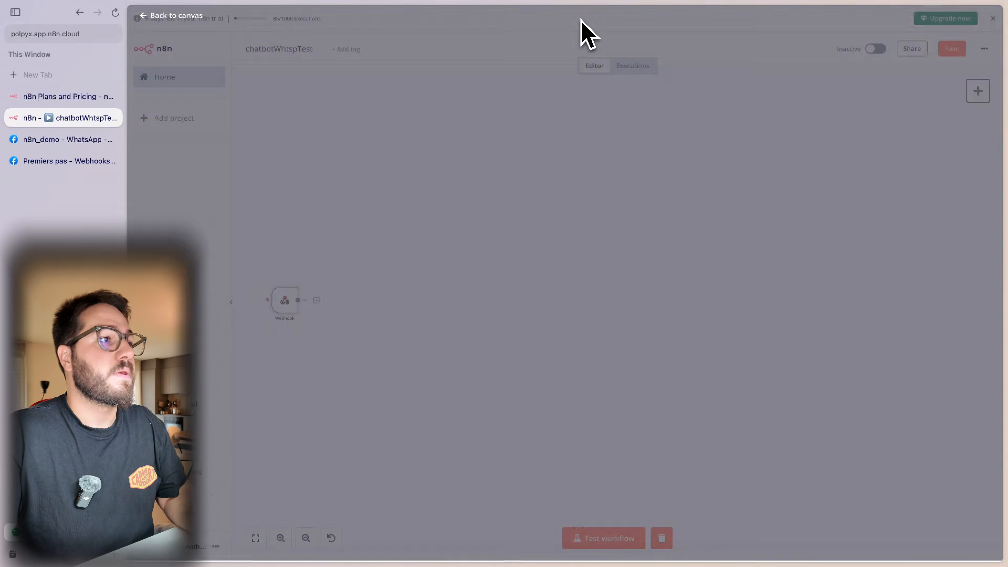
- Add a Respond to Webhook node after the Webhook trigger
click(316, 300)
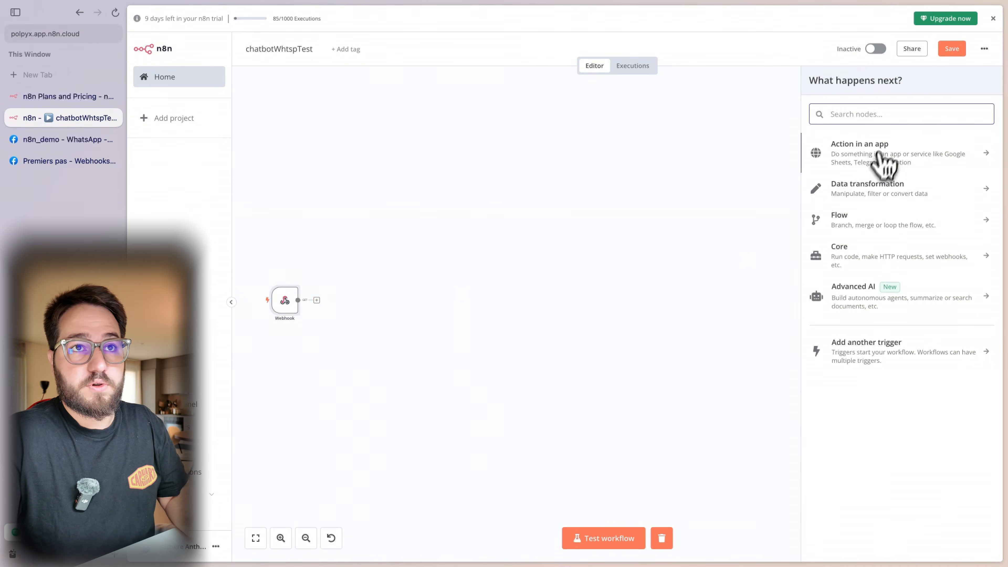
text(webh)
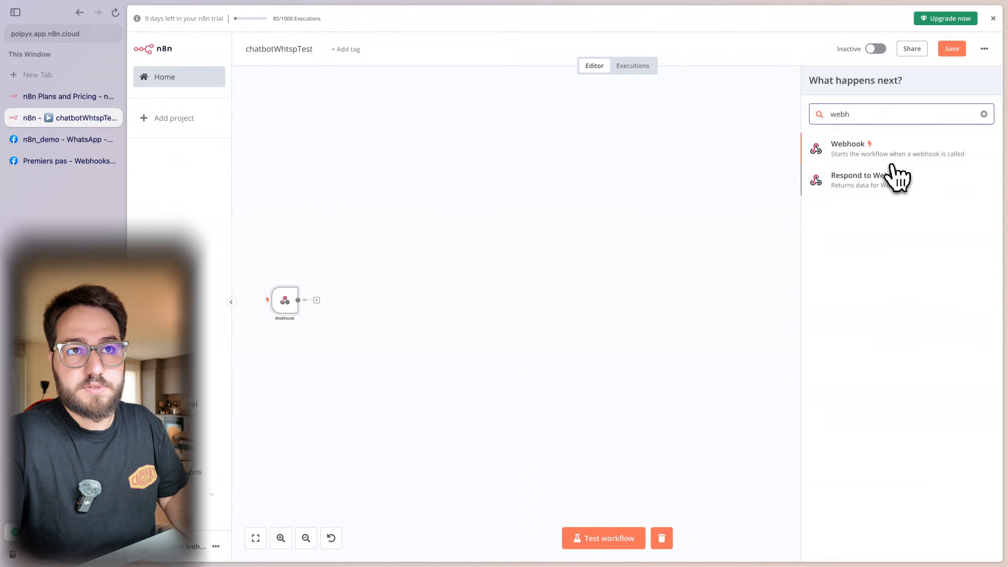
click(892, 177)
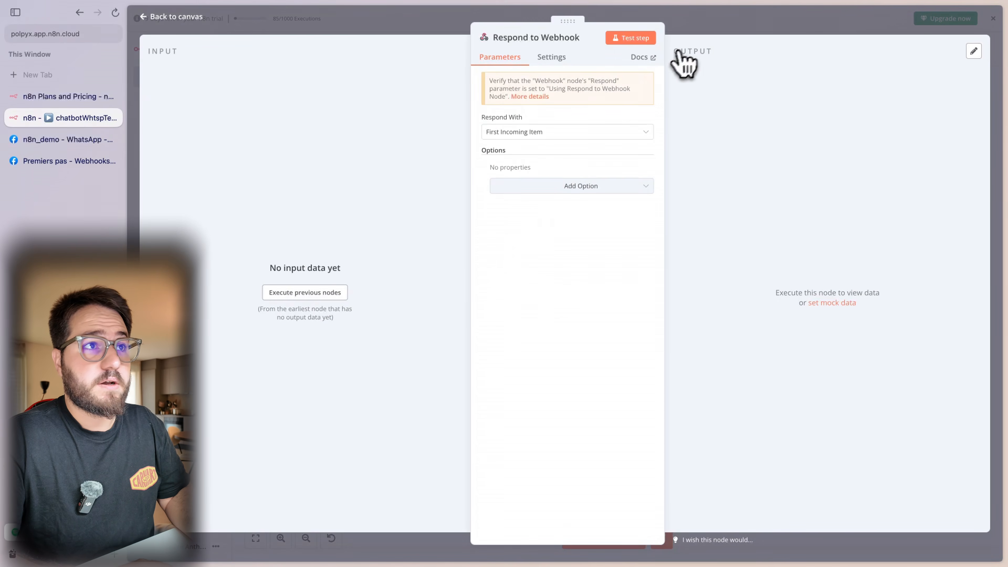
click(690, 32)
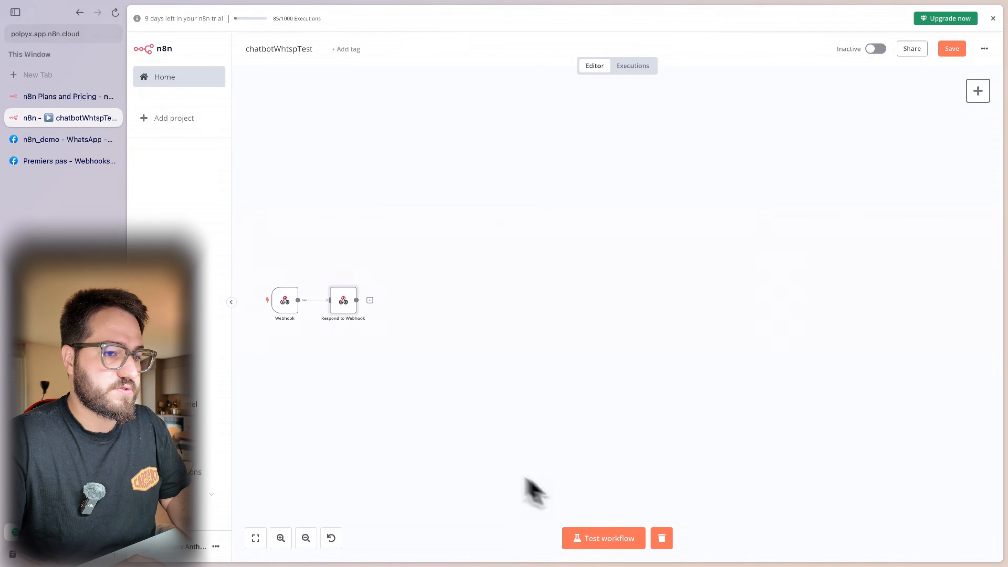
drag(252, 268, 460, 336)
- Copy the Webhook node's test URL and go to the Meta developer app page
double_click(286, 301)
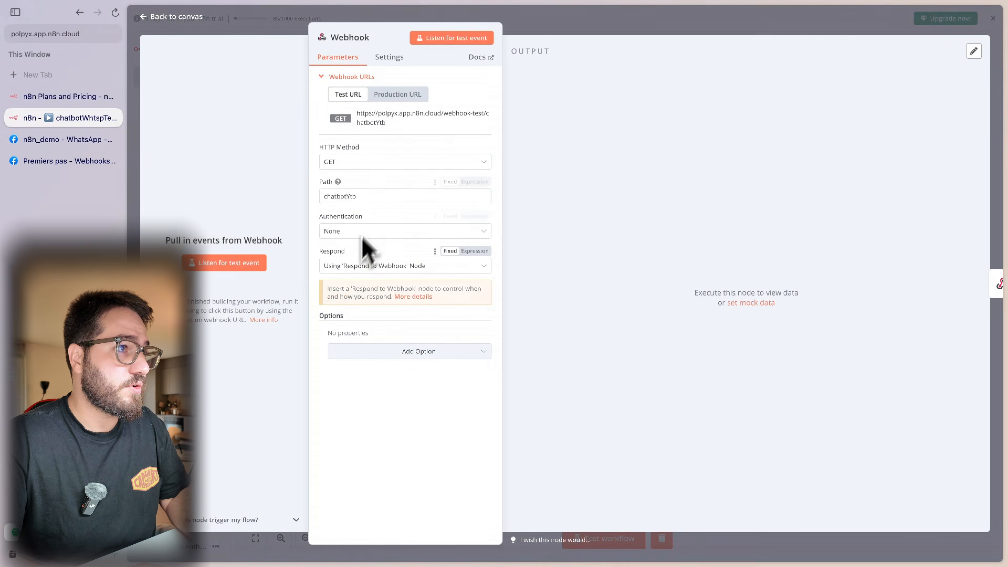
click(379, 122)
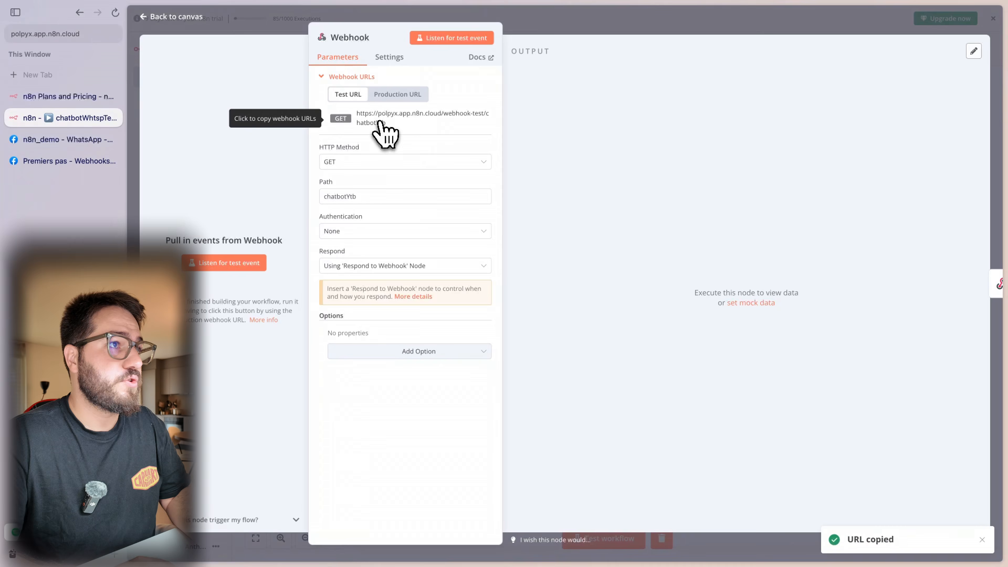
click(536, 32)
click(65, 141)
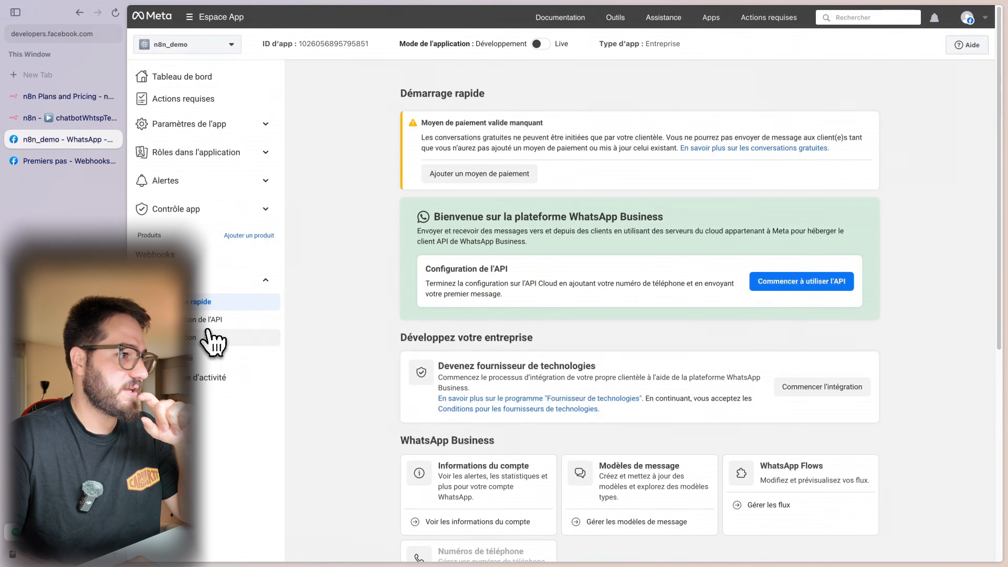
- In WhatsApp Configuration, paste the n8n test URL as callback URL and enter a verify token
click(212, 337)
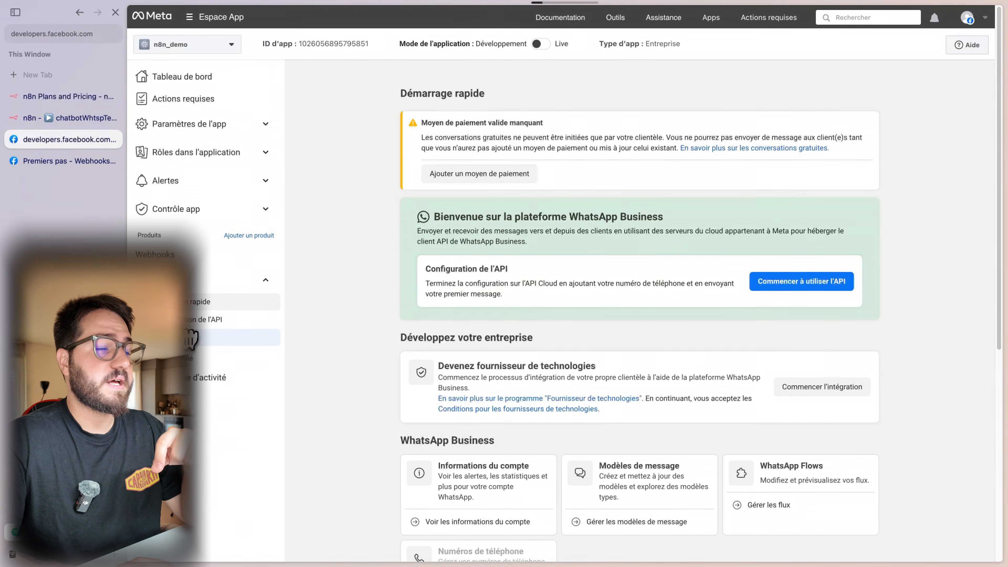
click(232, 295)
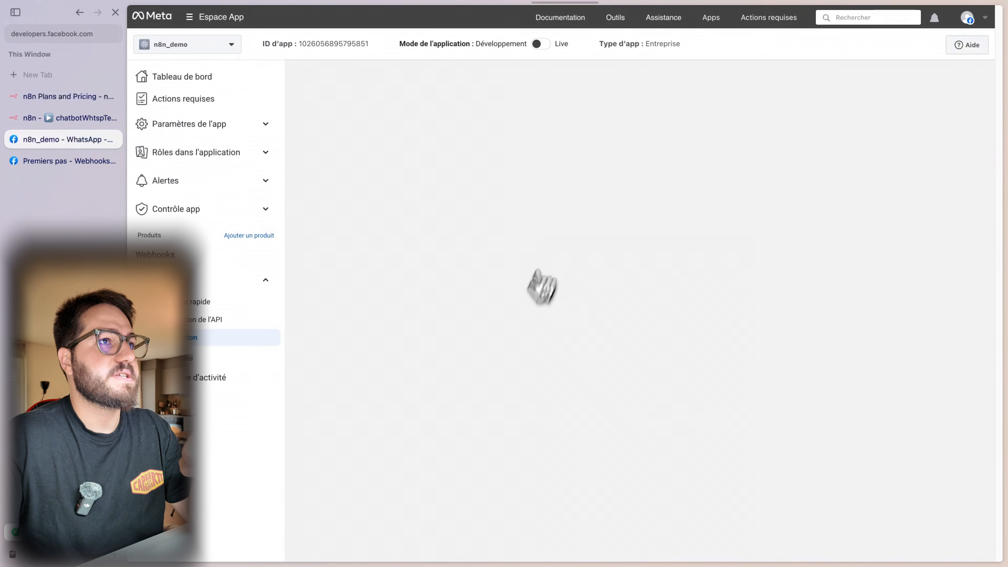
click(201, 347)
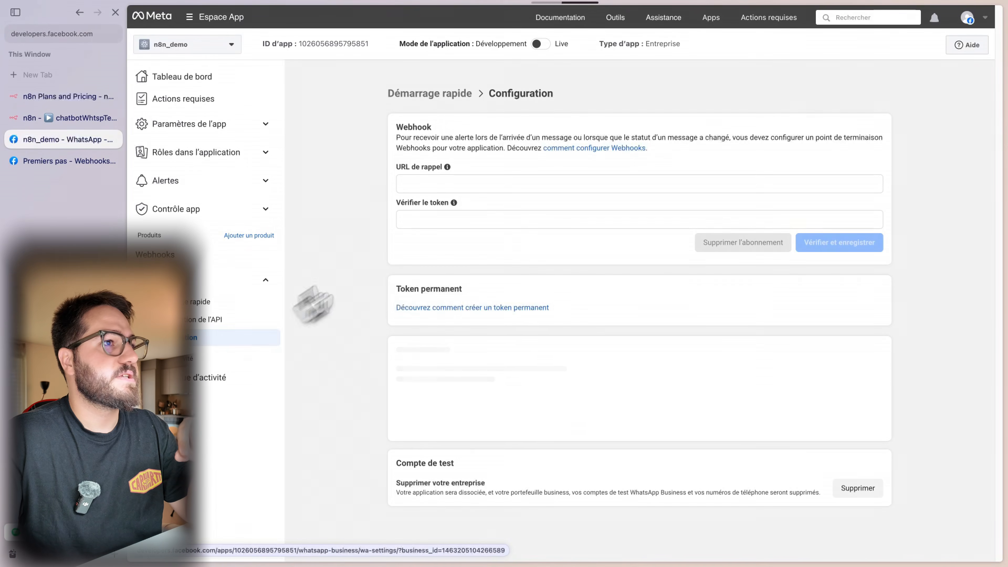
click(421, 183)
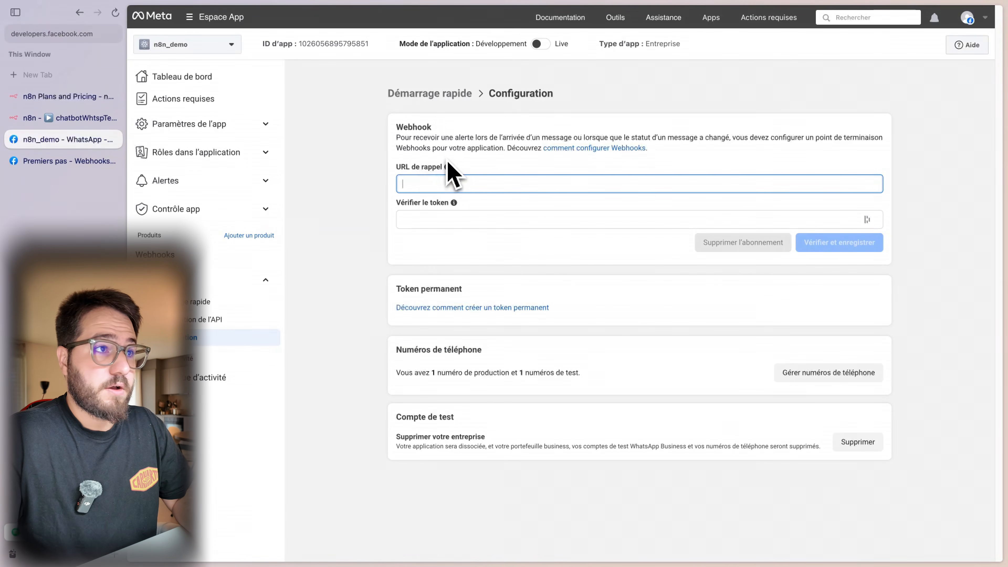
key(super+v)
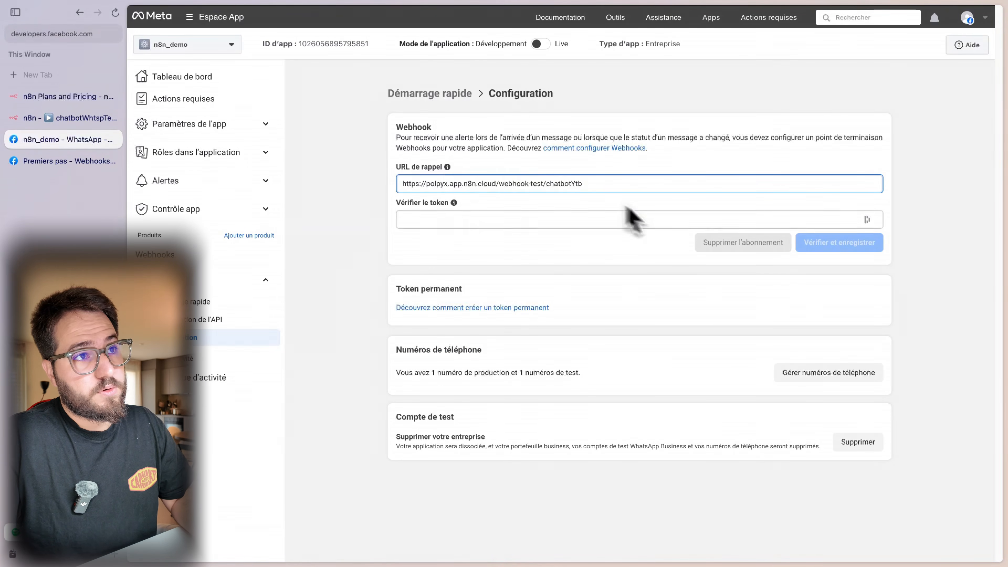
click(616, 219)
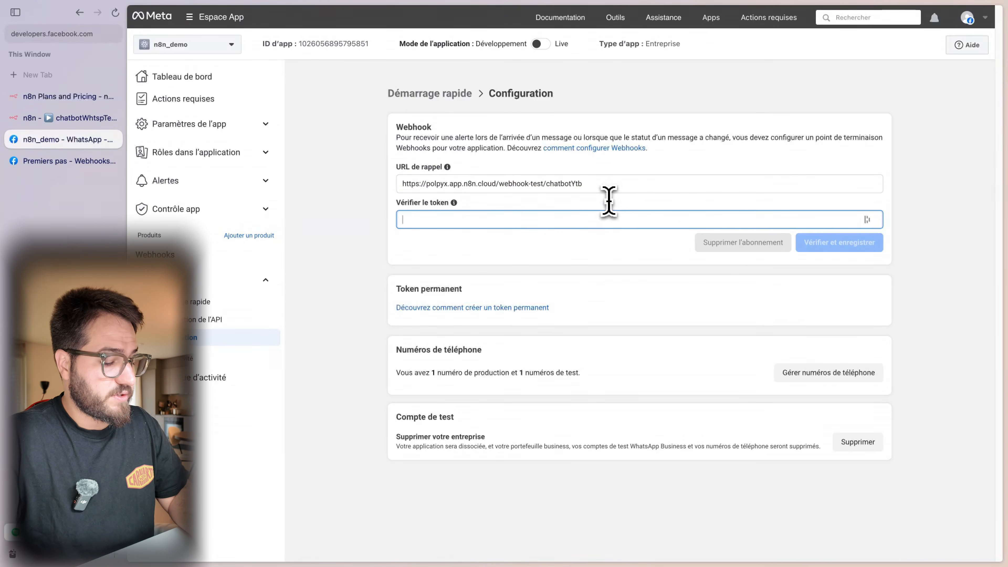
text(12345)
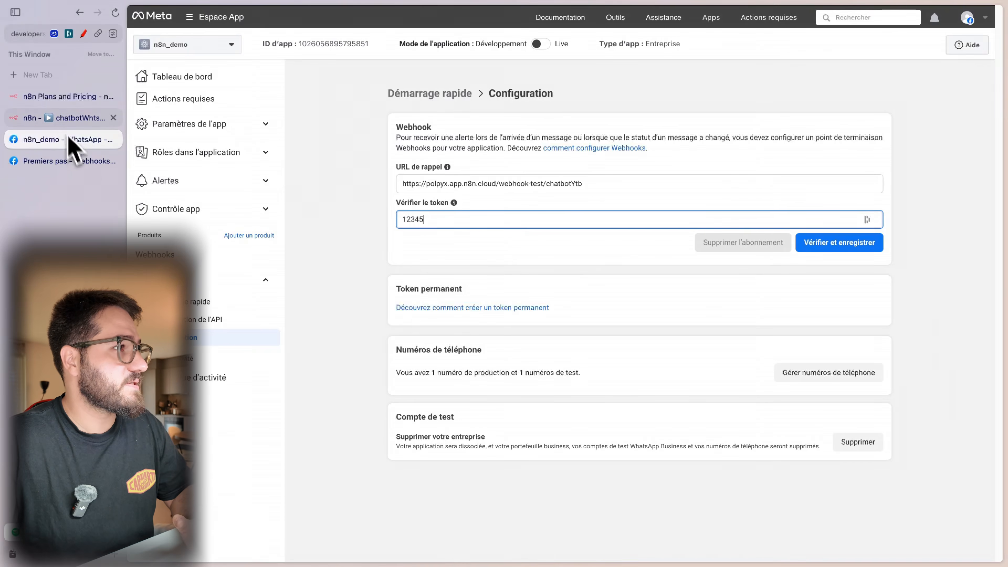
- Start a test run in n8n and submit the callback for Meta verification
click(69, 118)
click(618, 545)
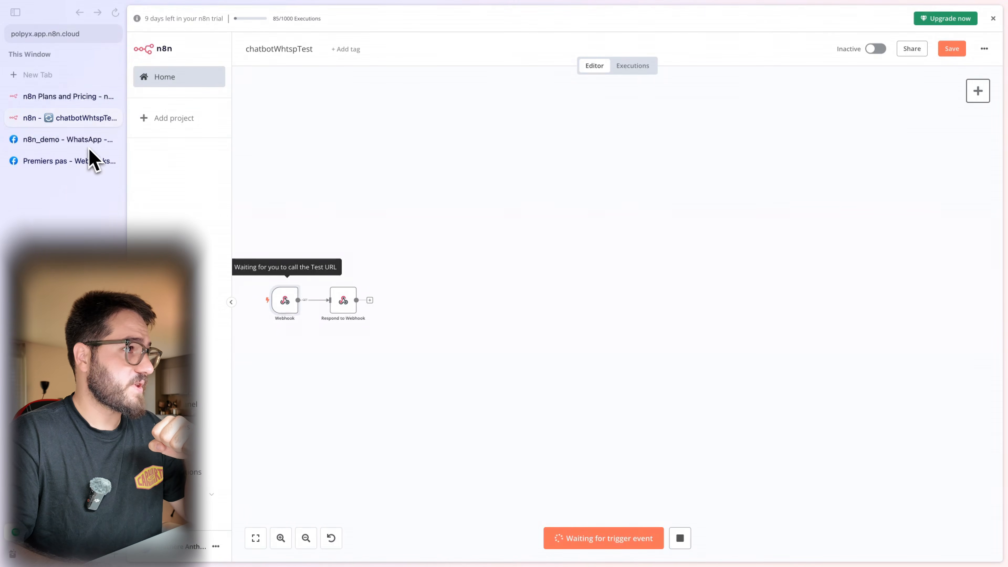
click(85, 141)
click(831, 246)
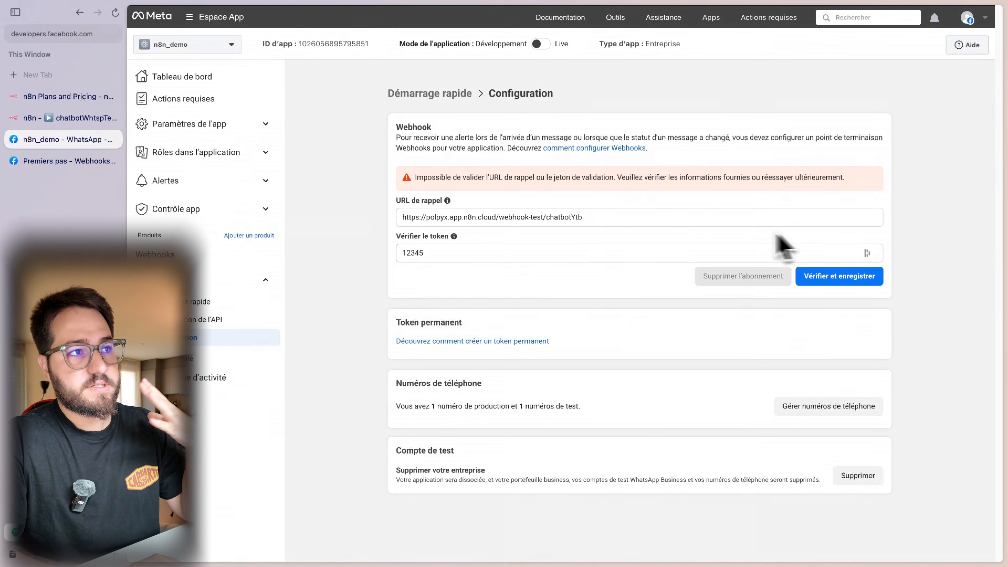
click(49, 118)
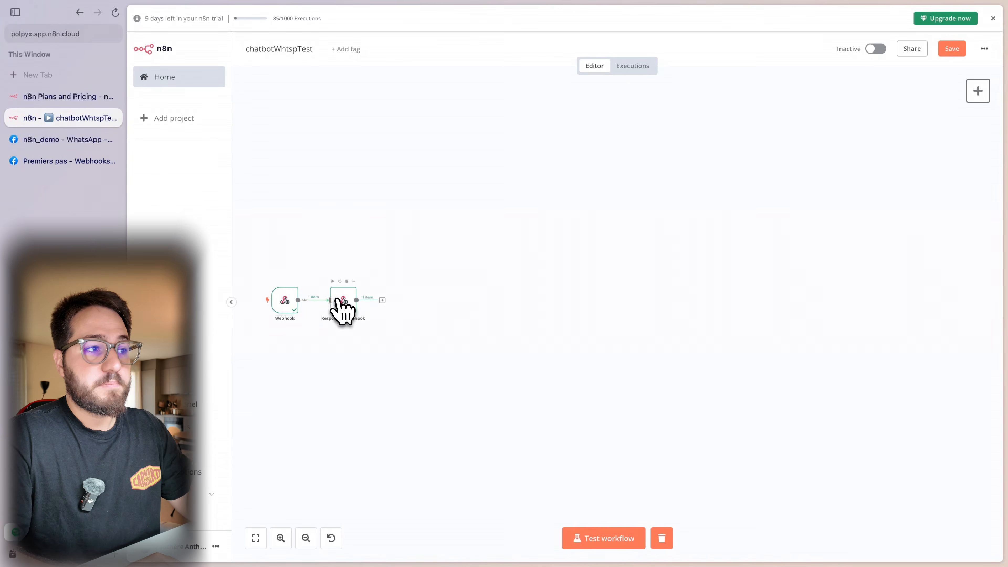
- Check the hub.challenge parameter in the docs, then align Respond to Webhook with the Webhook node
click(60, 161)
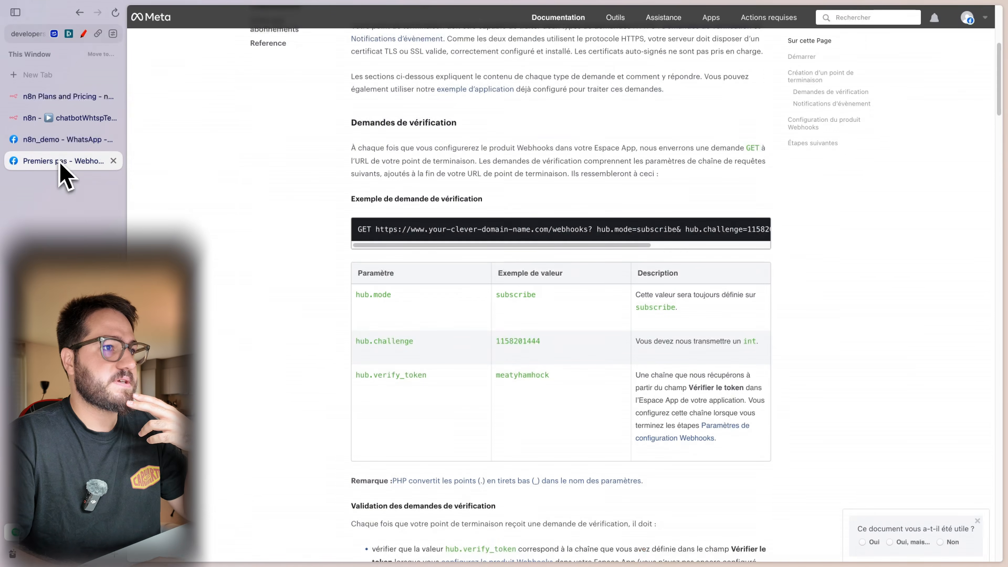
drag(359, 341, 414, 342)
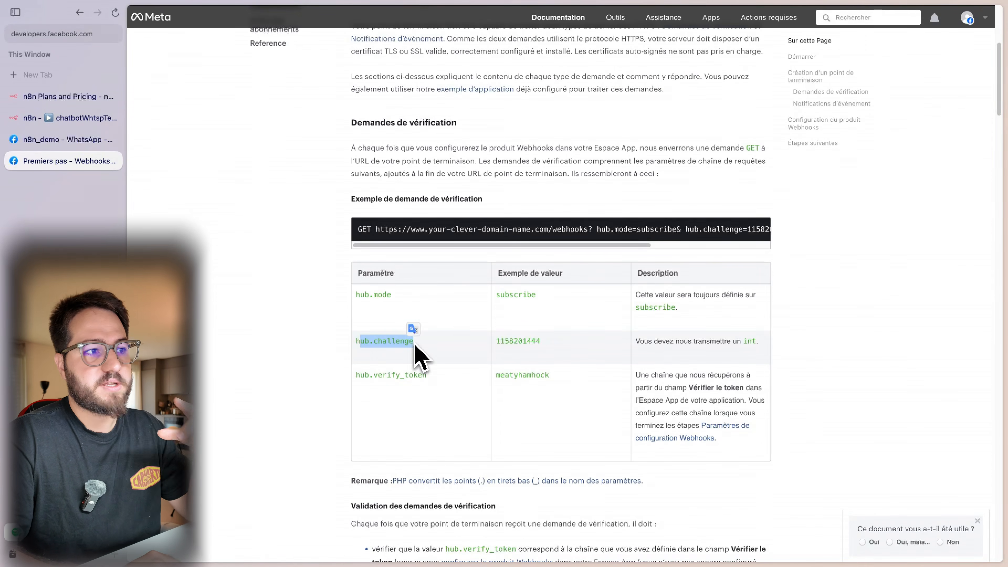
click(65, 140)
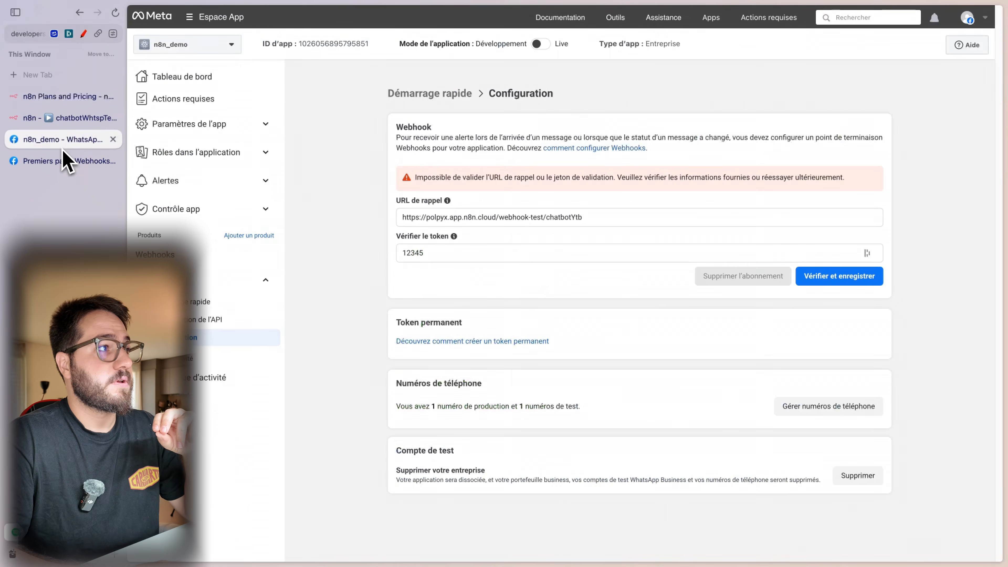
click(67, 124)
drag(379, 295, 379, 299)
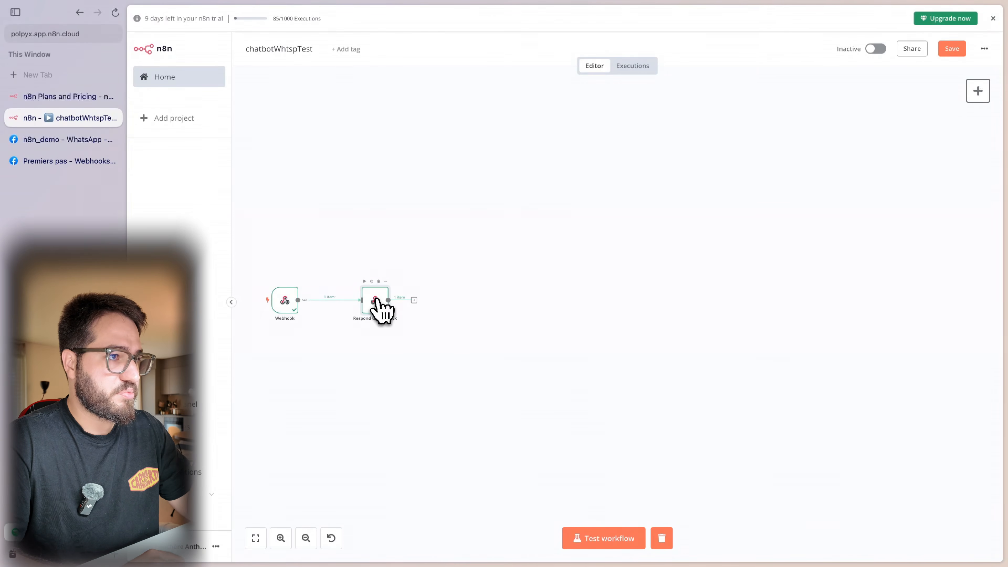
- Make Respond to Webhook reply with text {{ $json.query['hub.challenge'] }}
double_click(378, 305)
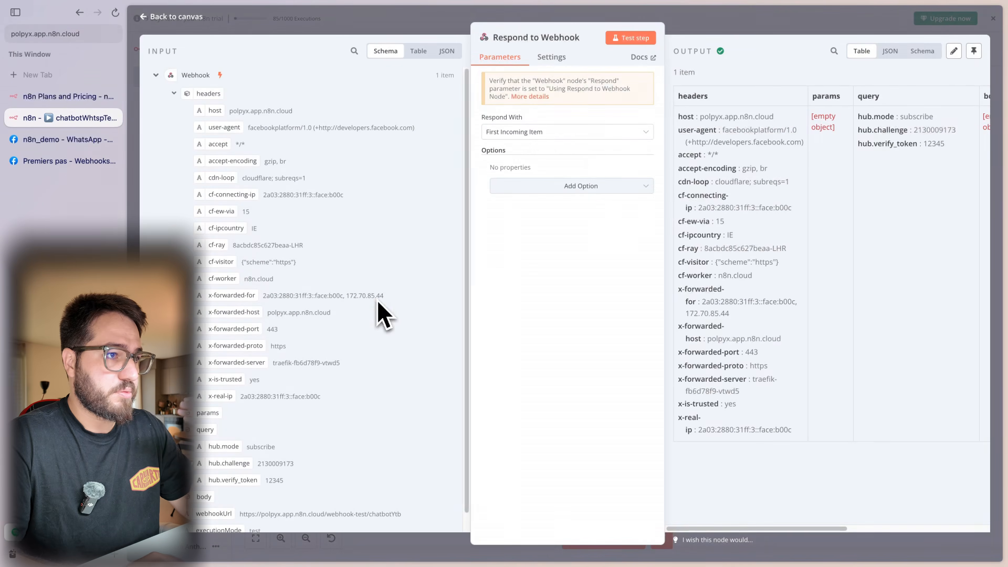
click(558, 137)
scroll(562, 214, down, 3)
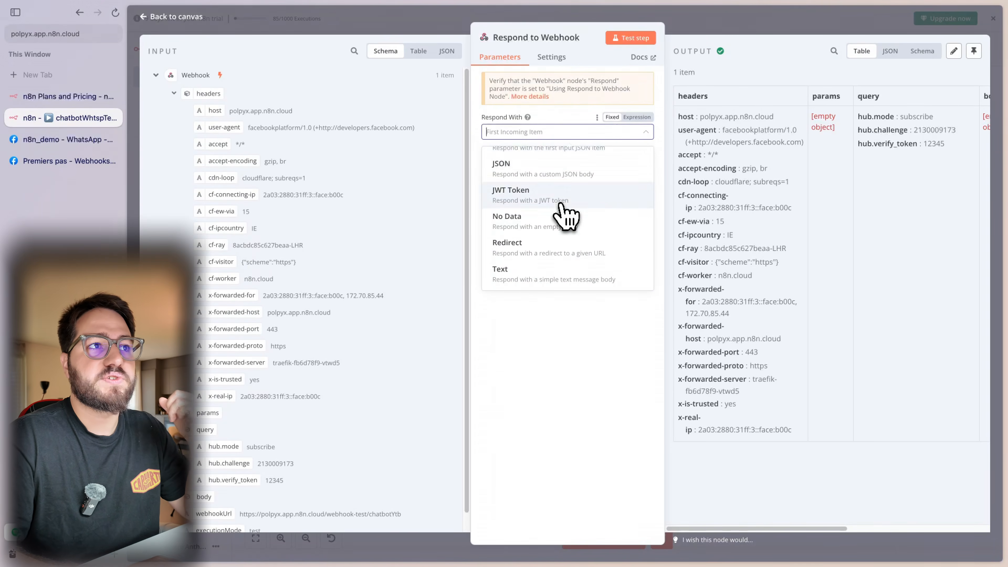
click(542, 275)
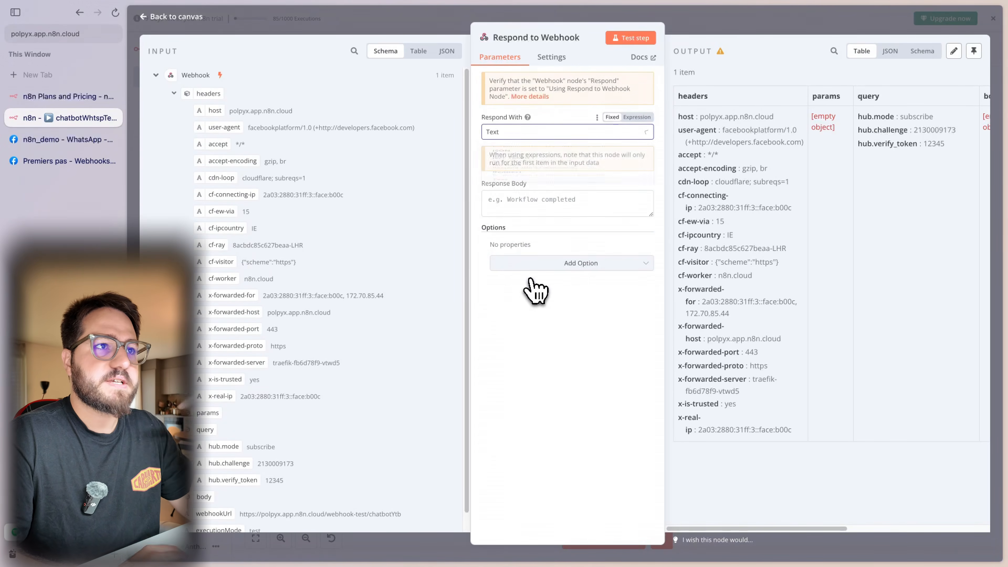
click(532, 205)
scroll(421, 274, down, 1)
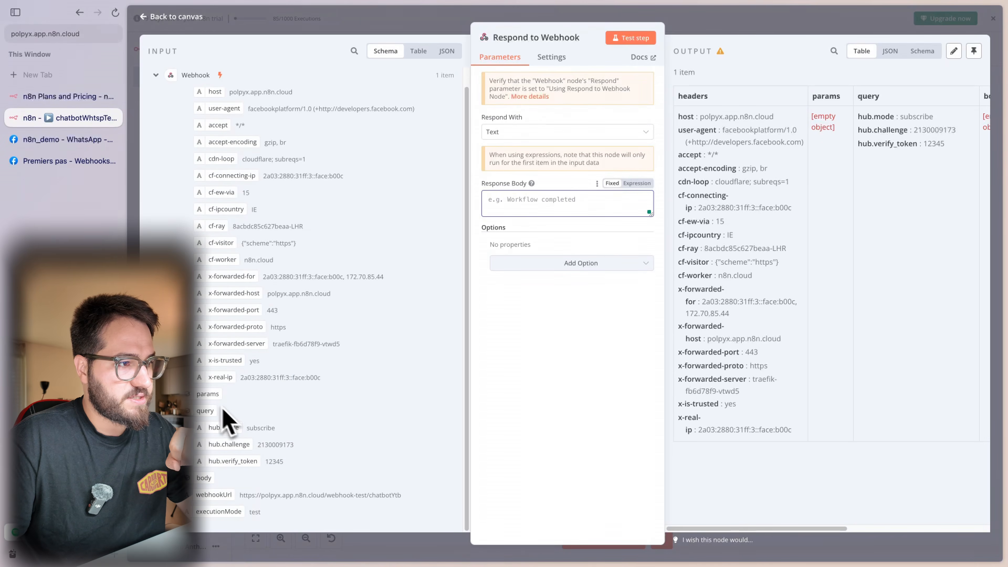
drag(247, 451, 527, 211)
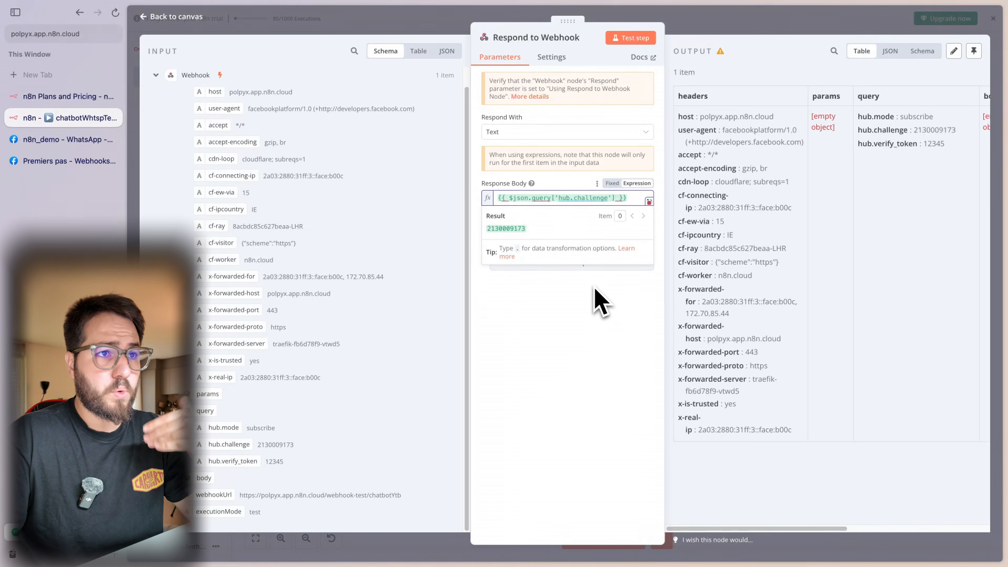
click(601, 306)
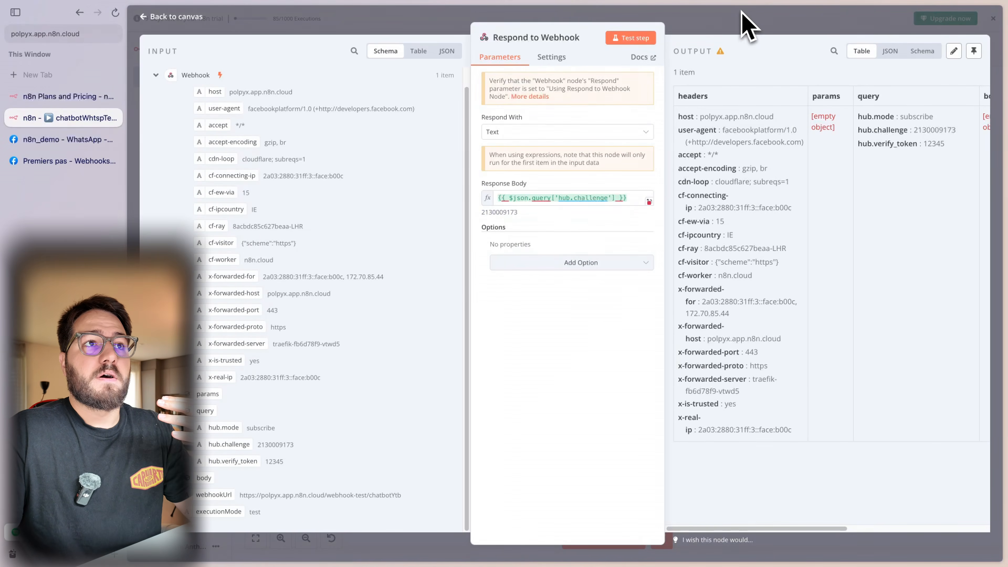
click(740, 32)
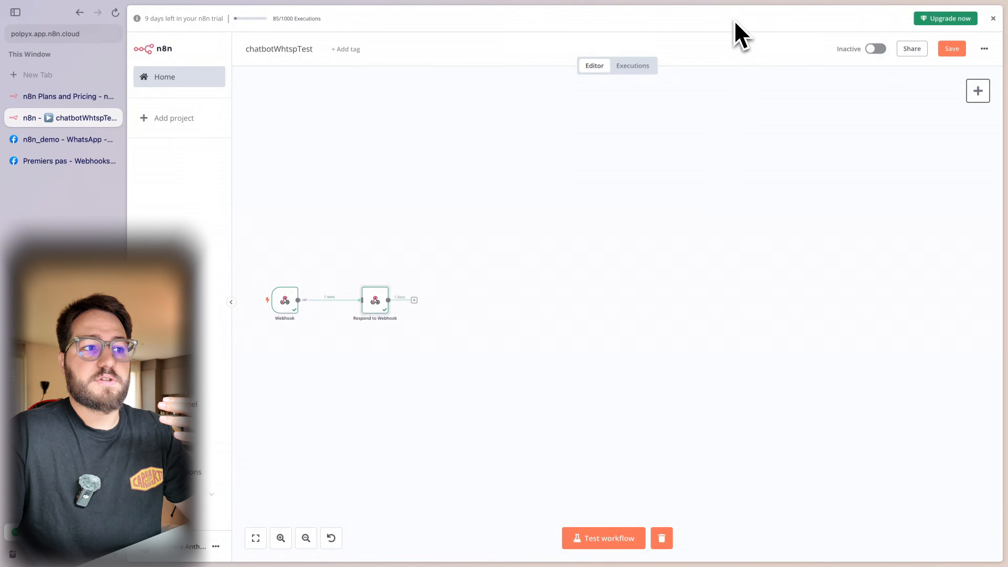
- Run the workflow test and verify and save the webhook callback in Meta
click(602, 540)
click(70, 139)
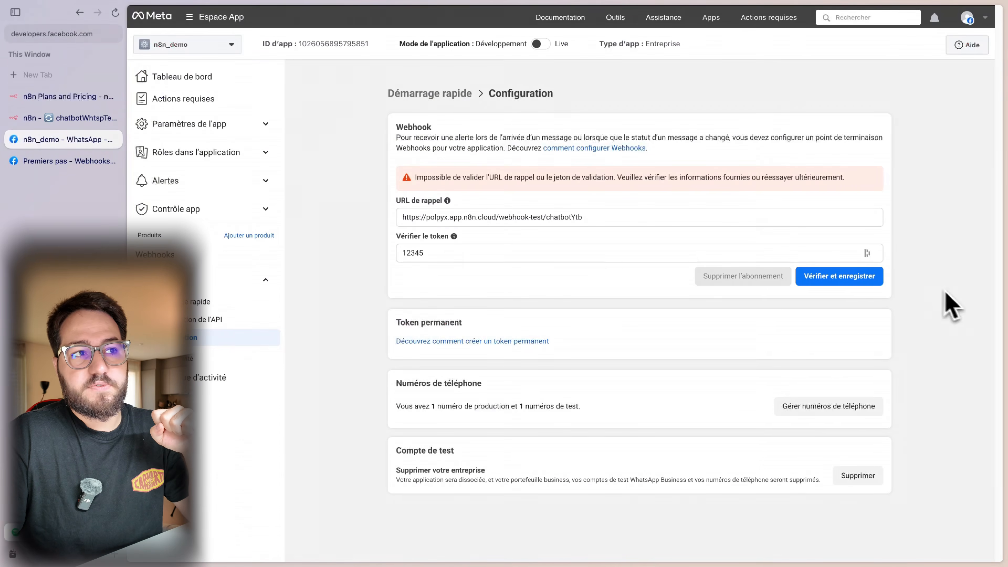
click(880, 284)
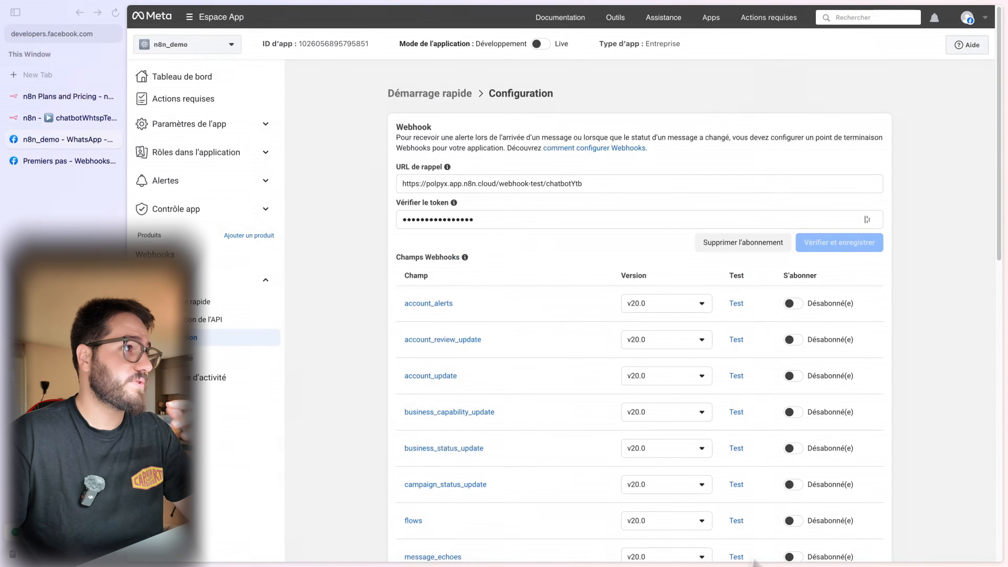
- Confirm both n8n nodes executed, move them higher on the canvas, and revisit the Webhooks docs
click(68, 119)
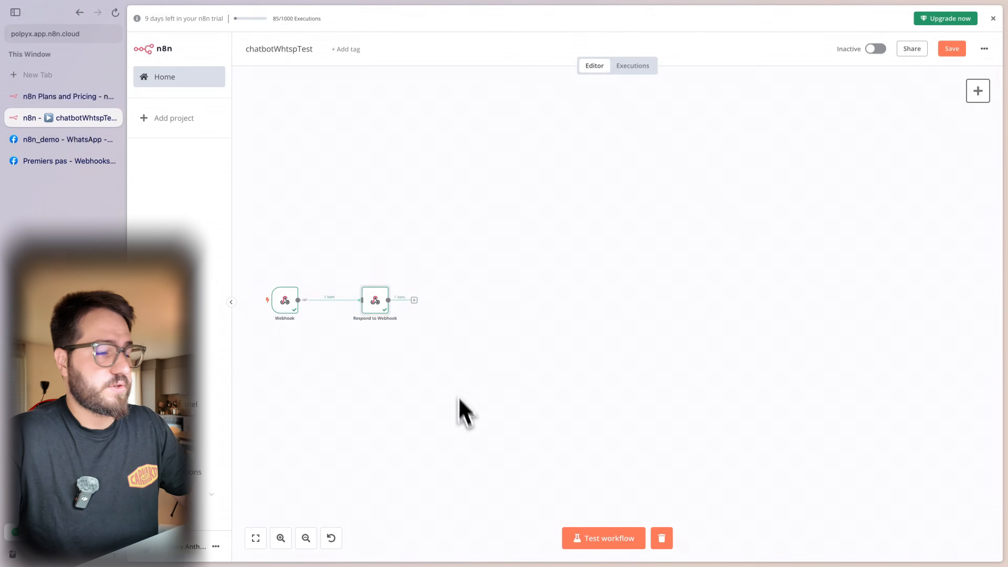
drag(463, 391, 255, 220)
drag(377, 343, 383, 143)
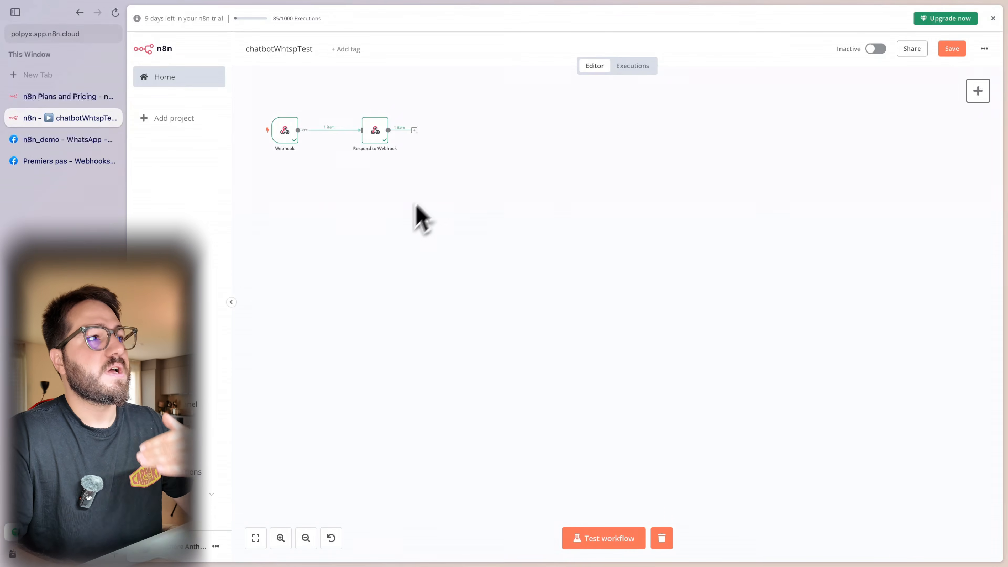
click(73, 167)
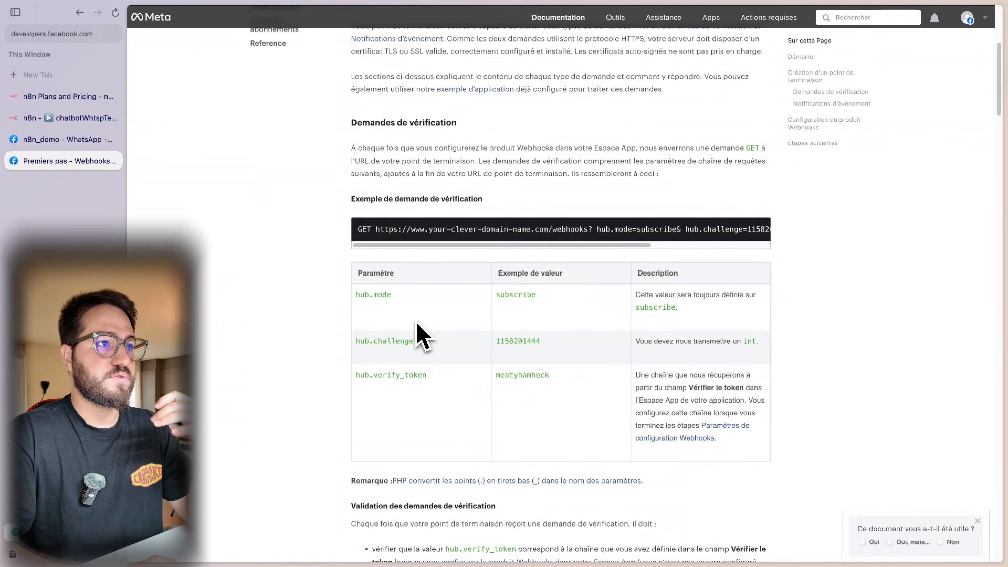
- Read the docs on field-change and POST notifications, then return to n8n_demo's webhook configuration
scroll(421, 333, down, 5)
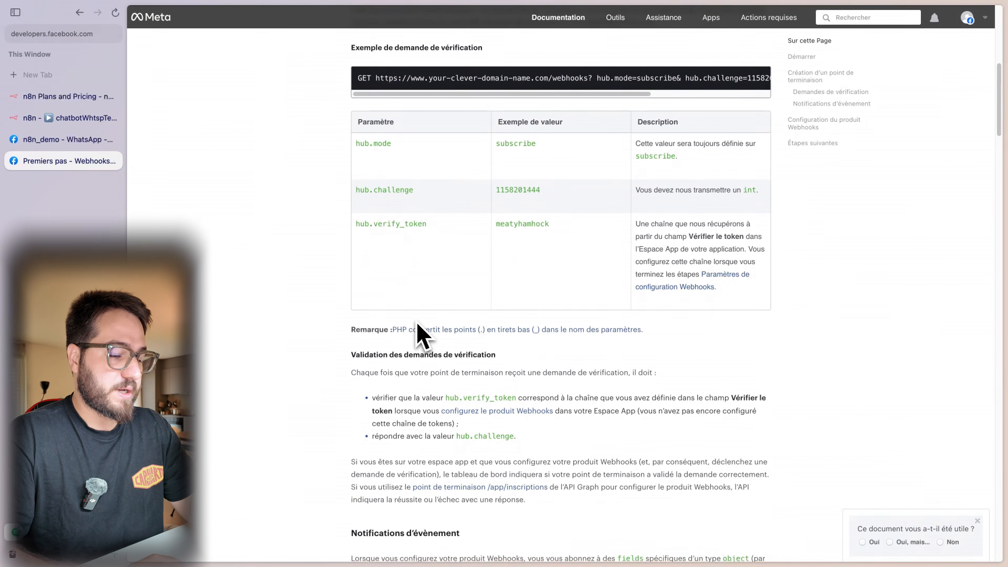
scroll(420, 334, down, 5)
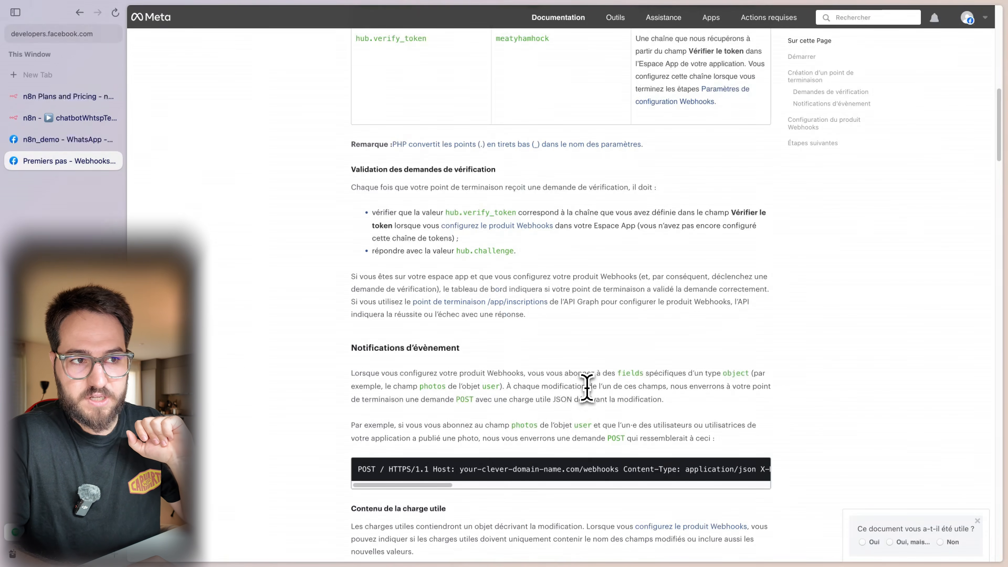
drag(587, 387, 646, 389)
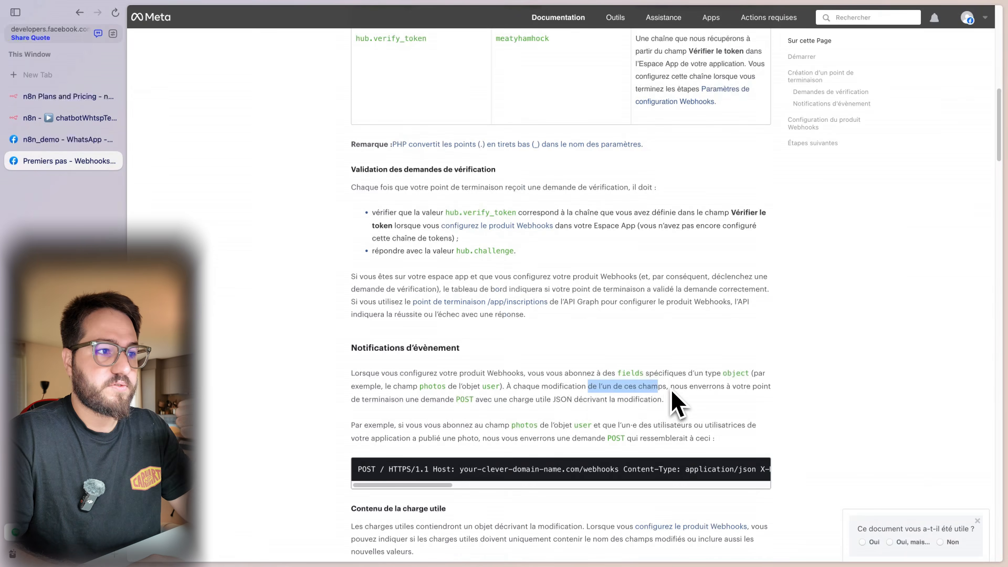
drag(455, 403, 483, 403)
click(487, 422)
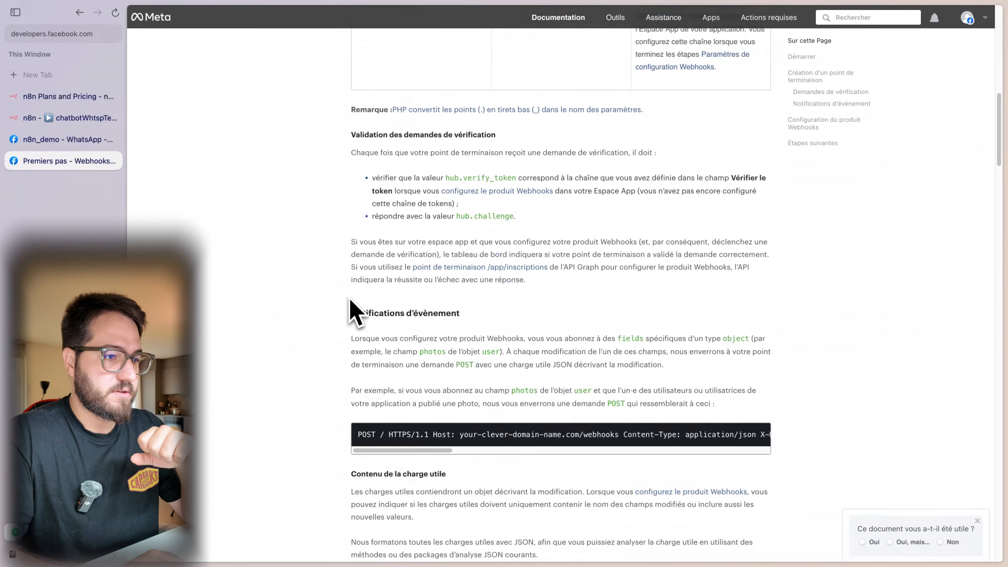
scroll(352, 308, down, 3)
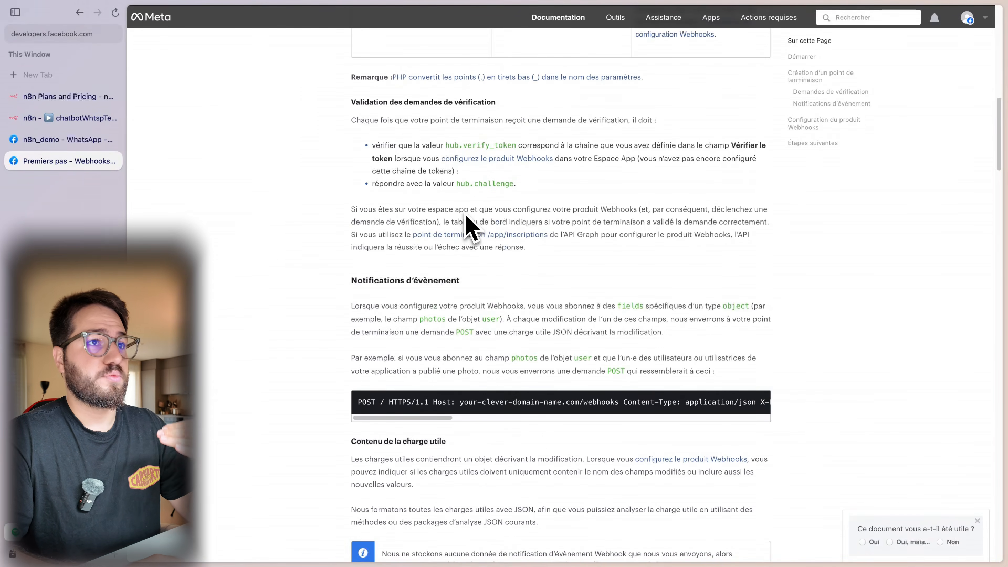
click(71, 139)
double_click(73, 122)
click(71, 137)
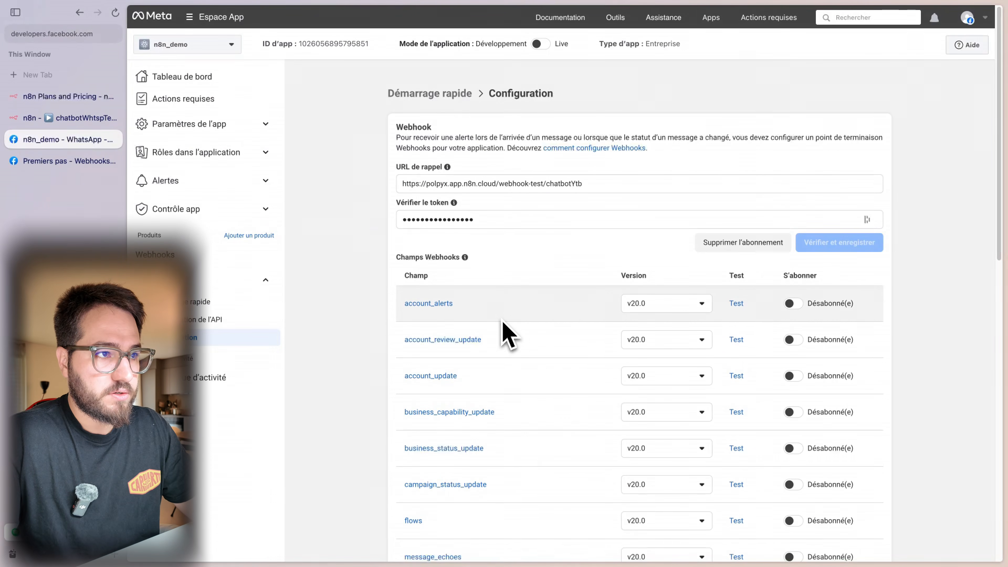
- Subscribe to the messages field (v20.0) in the Champs Webhooks list, then go back to n8n
scroll(504, 326, down, 3)
scroll(436, 210, down, 2)
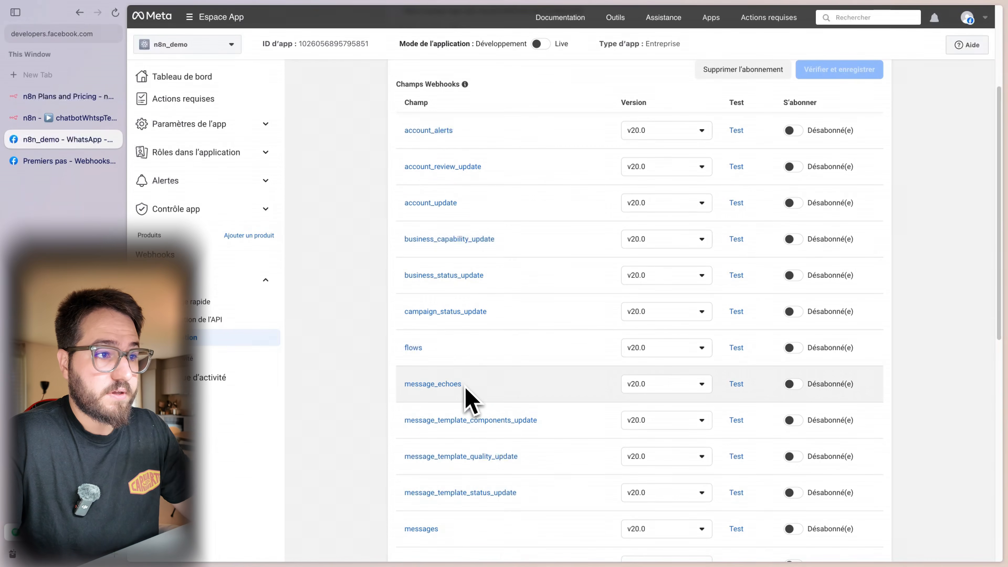
scroll(463, 377, down, 3)
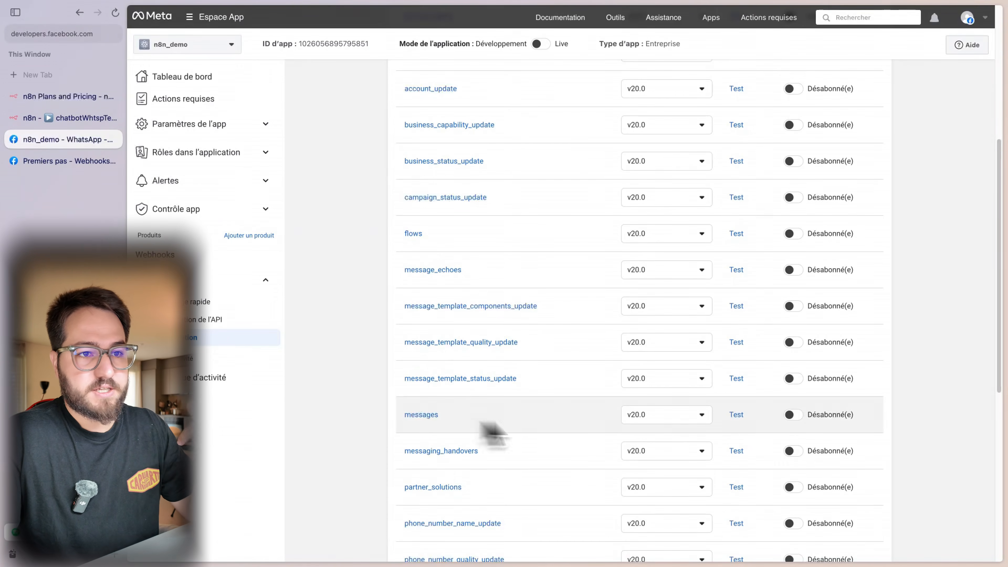
click(791, 415)
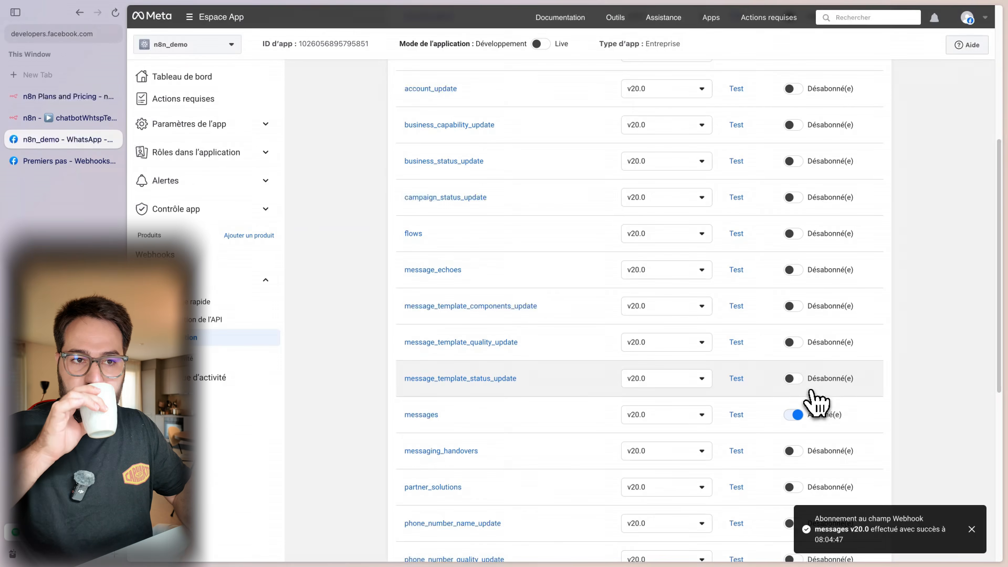
scroll(814, 402, up, 5)
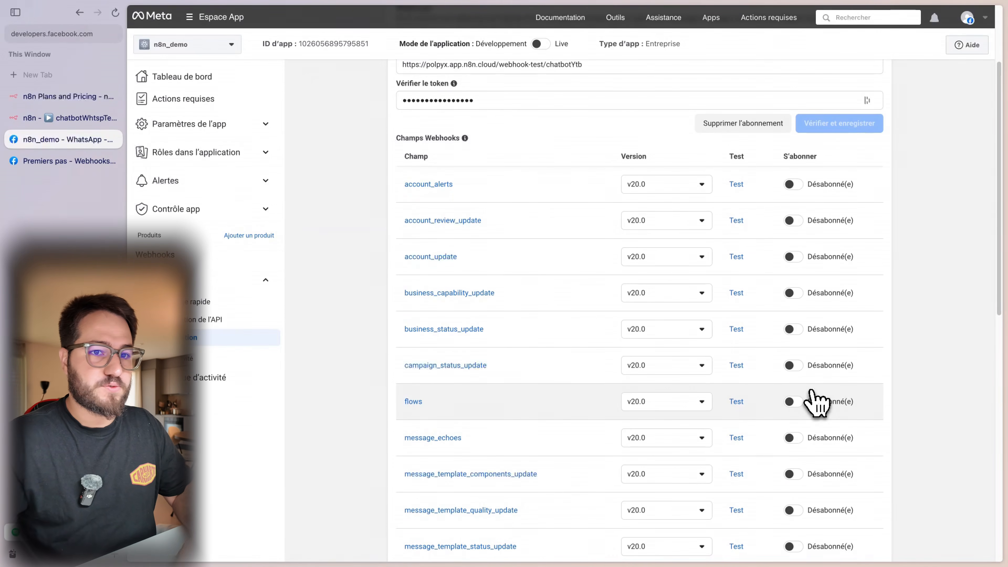
scroll(702, 333, down, 3)
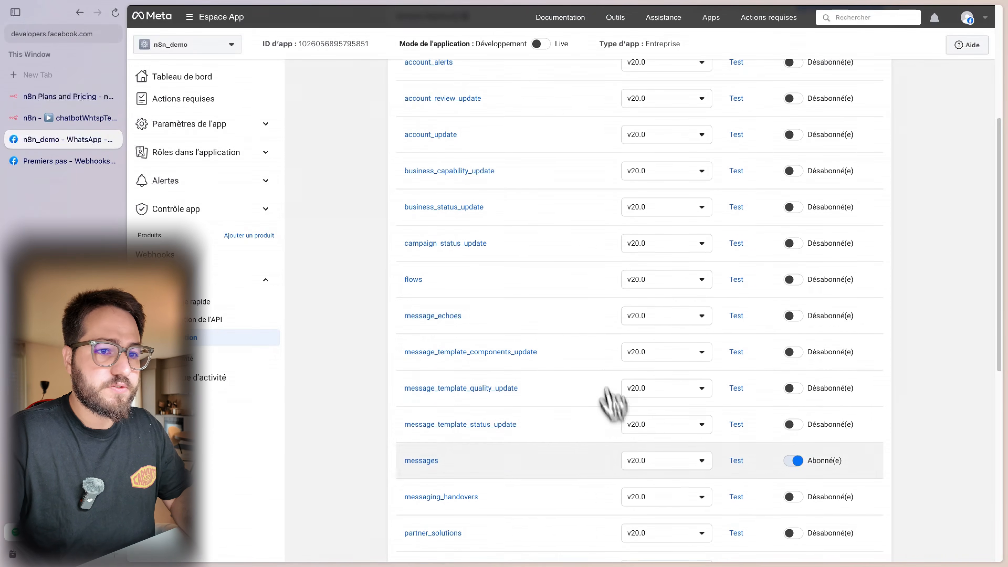
click(88, 118)
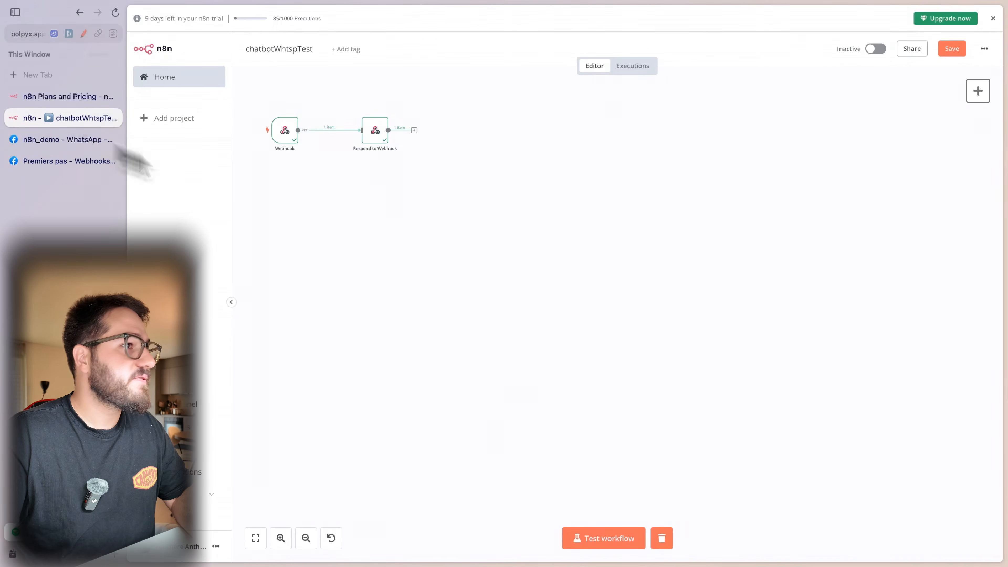
- Add a new Webhook node to the canvas
scroll(976, 555, down, 1)
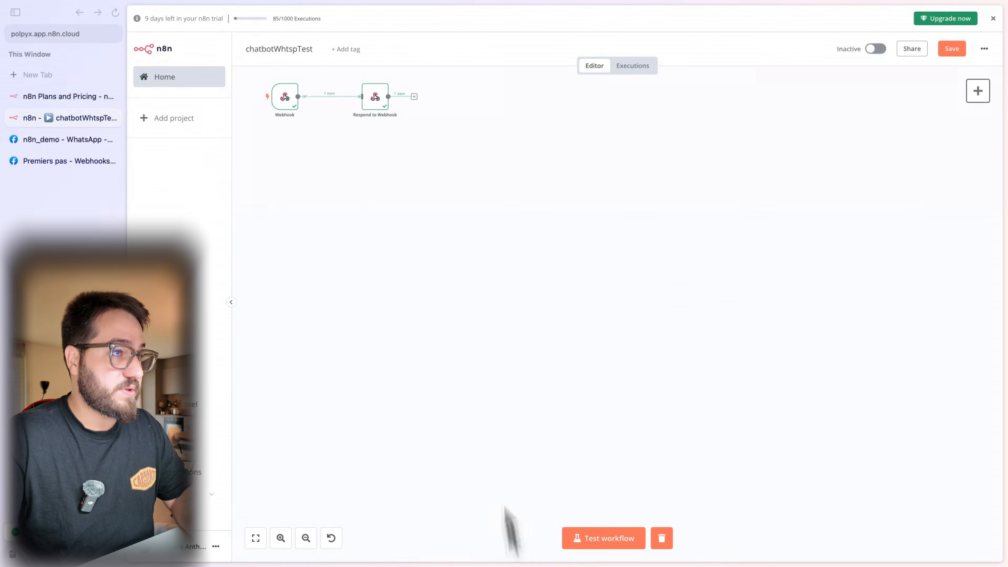
scroll(456, 282, up, 1)
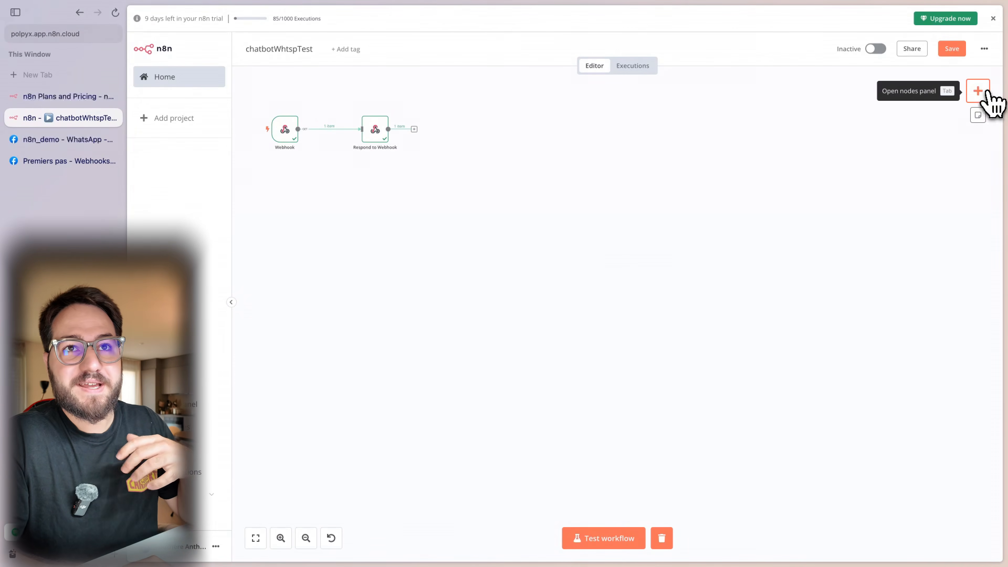
click(978, 91)
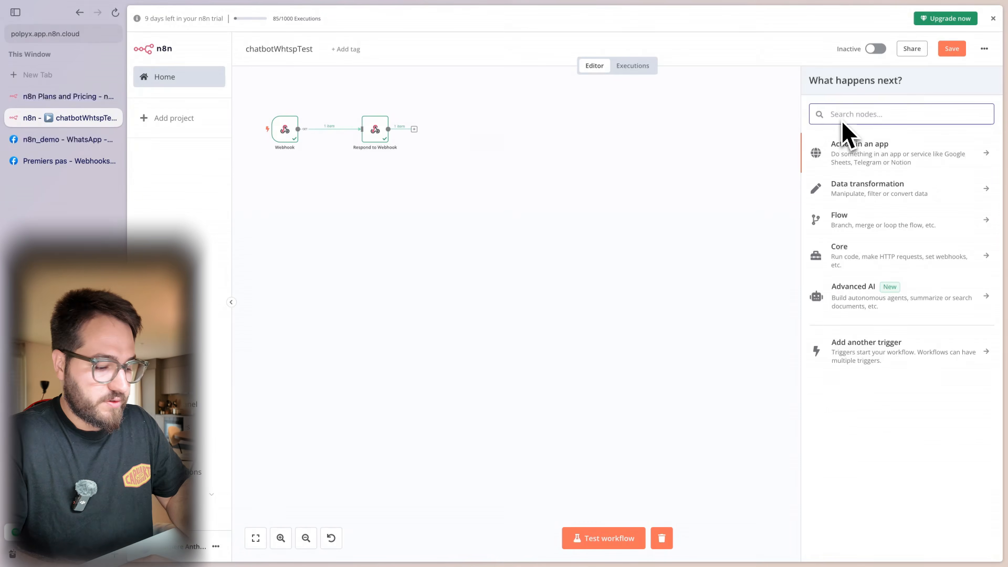
text(Webh)
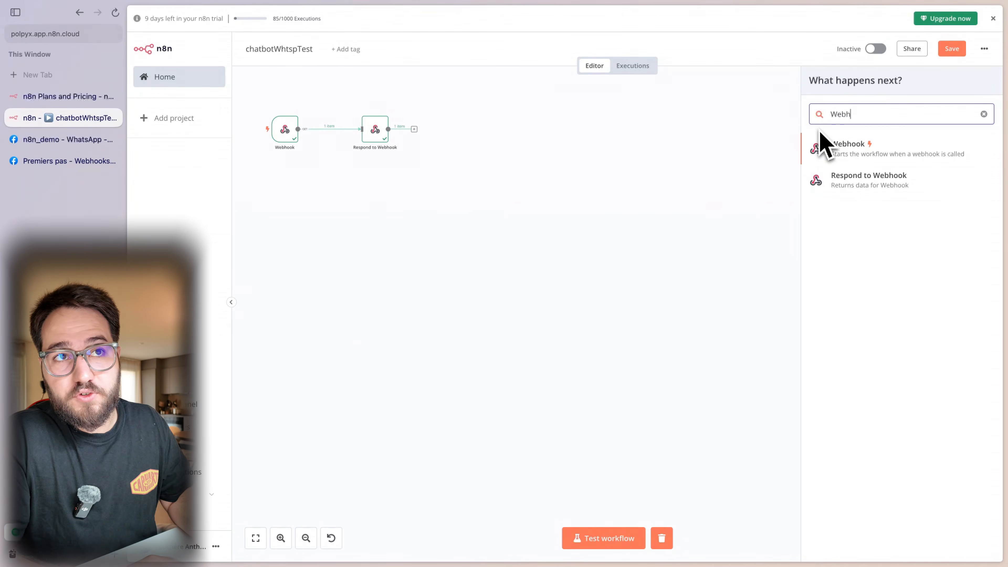
click(837, 150)
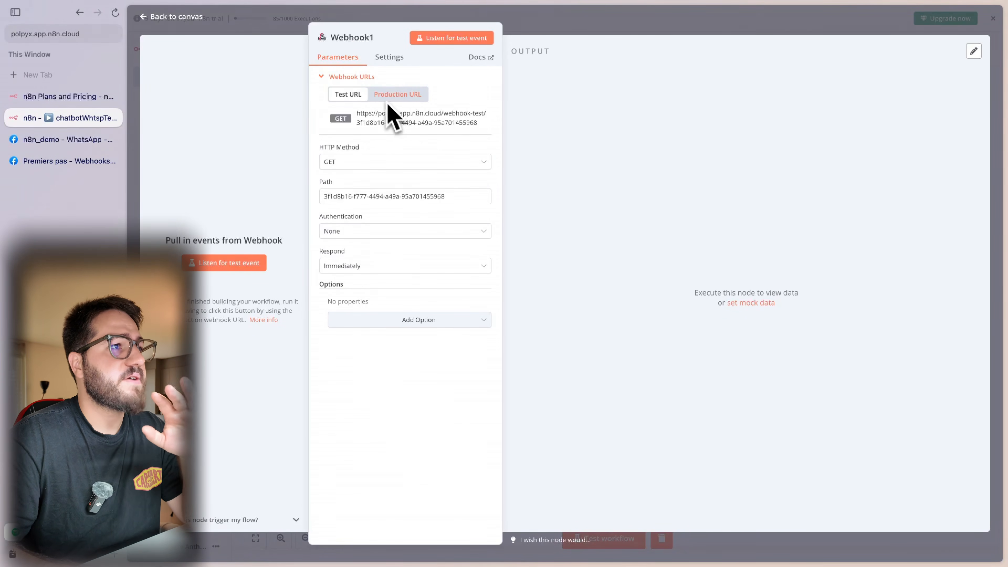
- Set Webhook1 to POST on path chatbotYtb, responding when the last node finishes
click(371, 166)
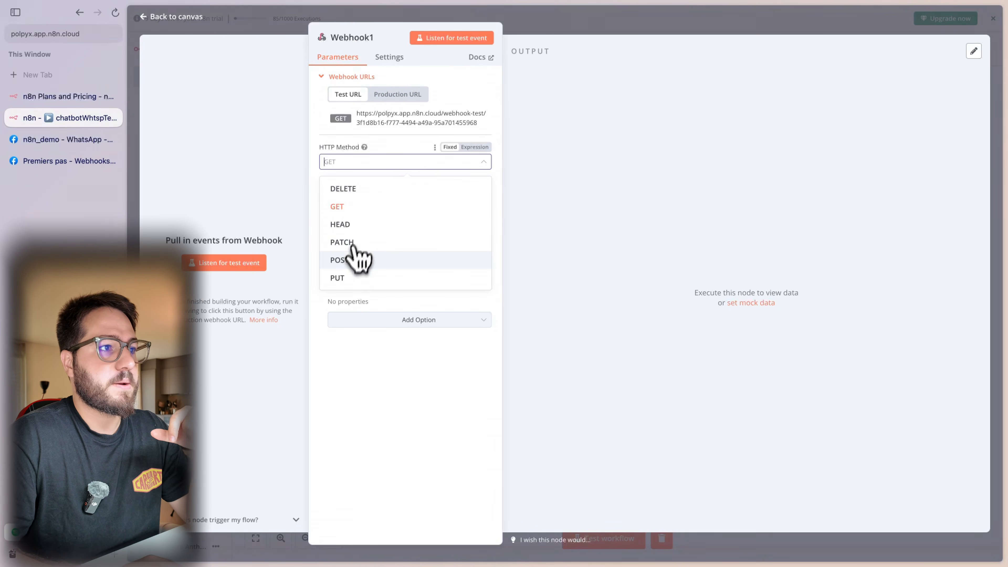
click(349, 261)
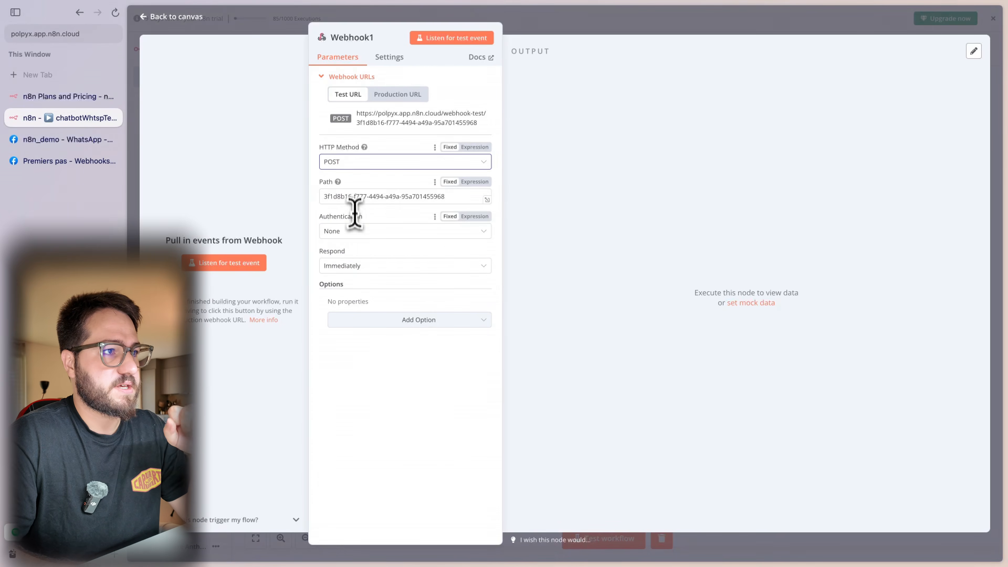
double_click(354, 202)
triple_click(355, 202)
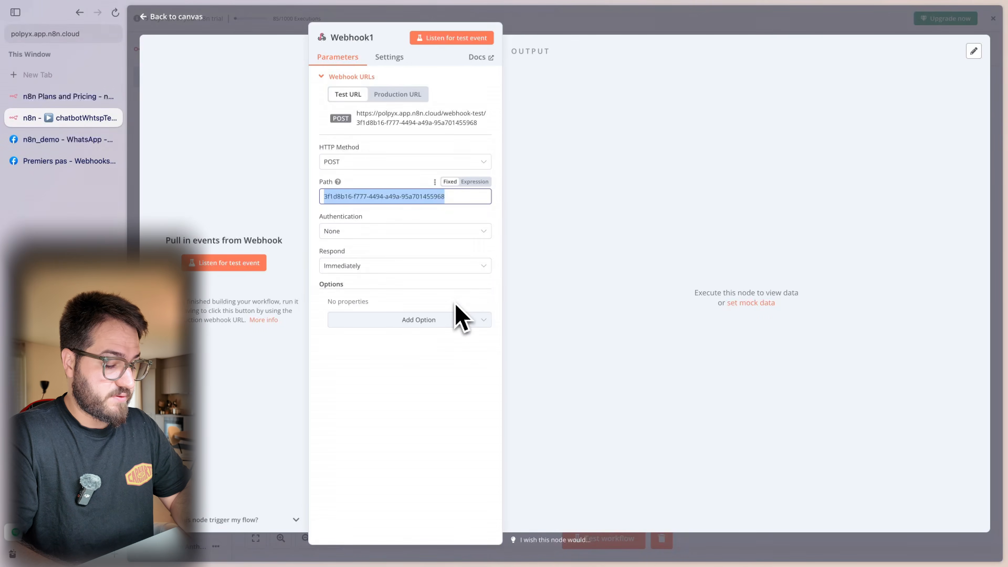
text(chatbotYtb)
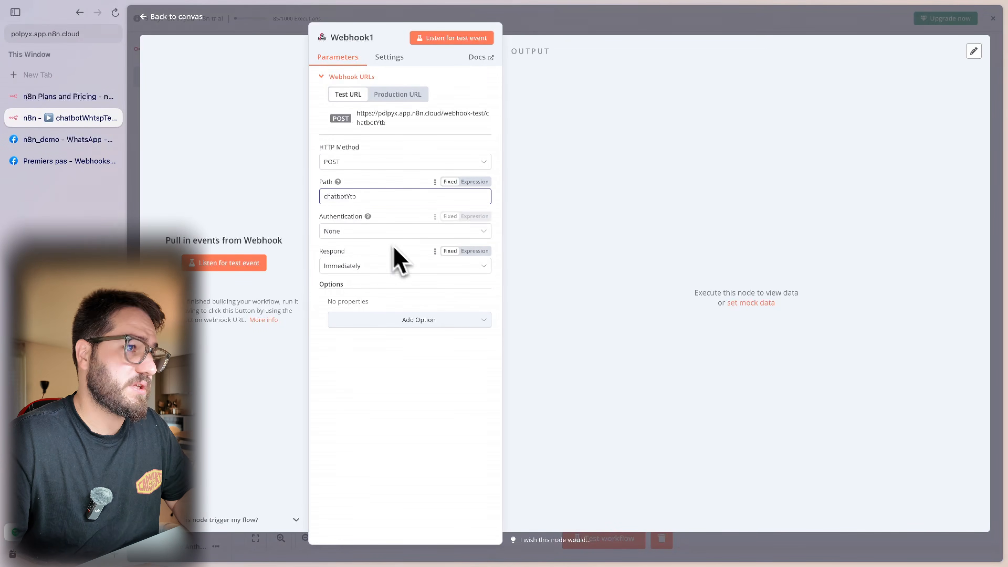
click(389, 265)
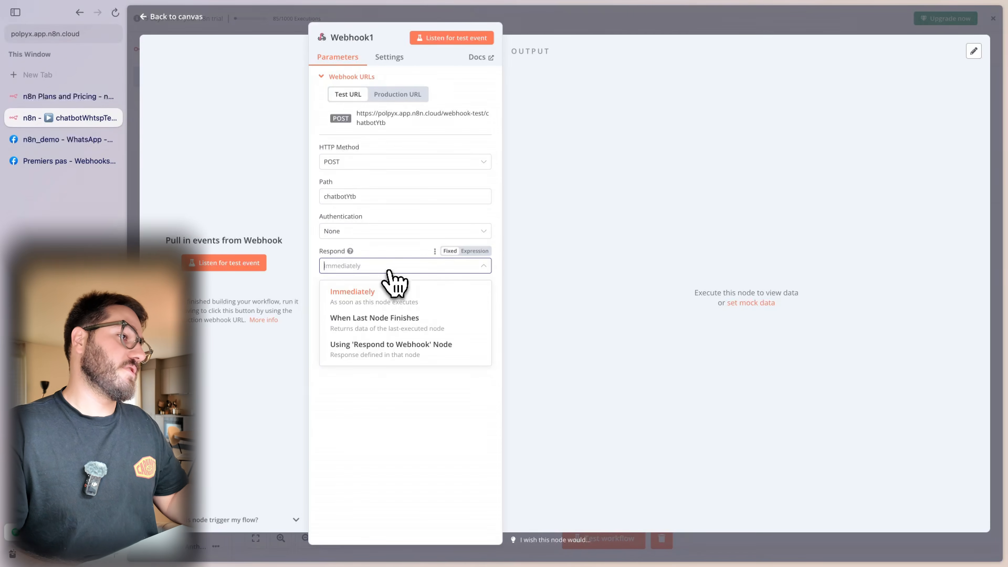
click(423, 323)
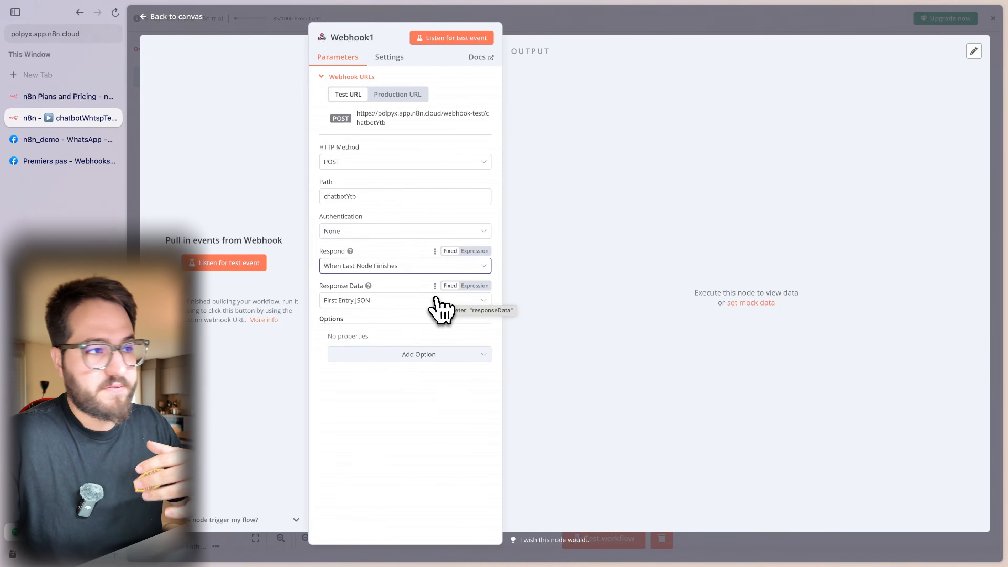
click(585, 35)
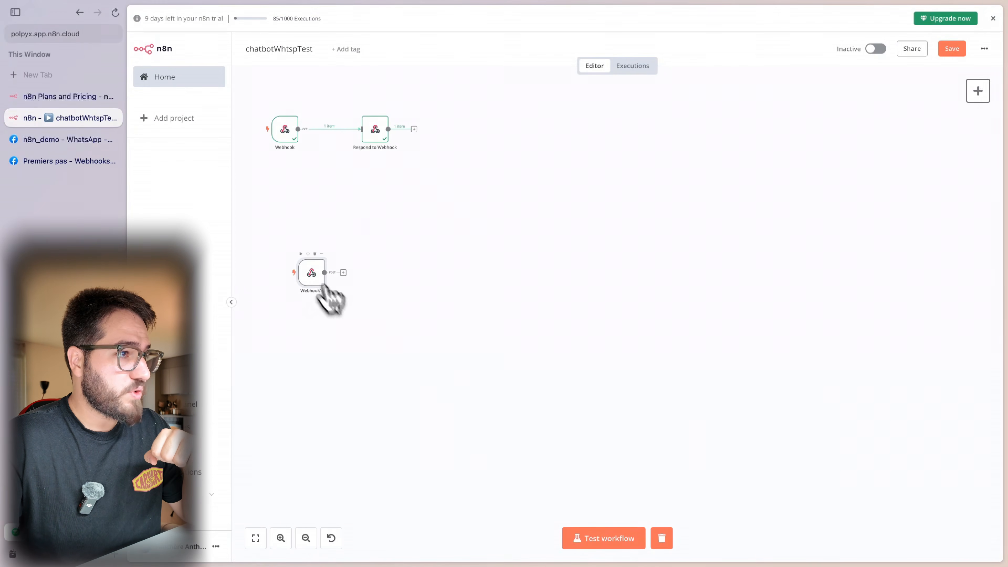
- Start a test run and send 'Test' to the bot in the WhatsApp chat
drag(325, 284, 322, 290)
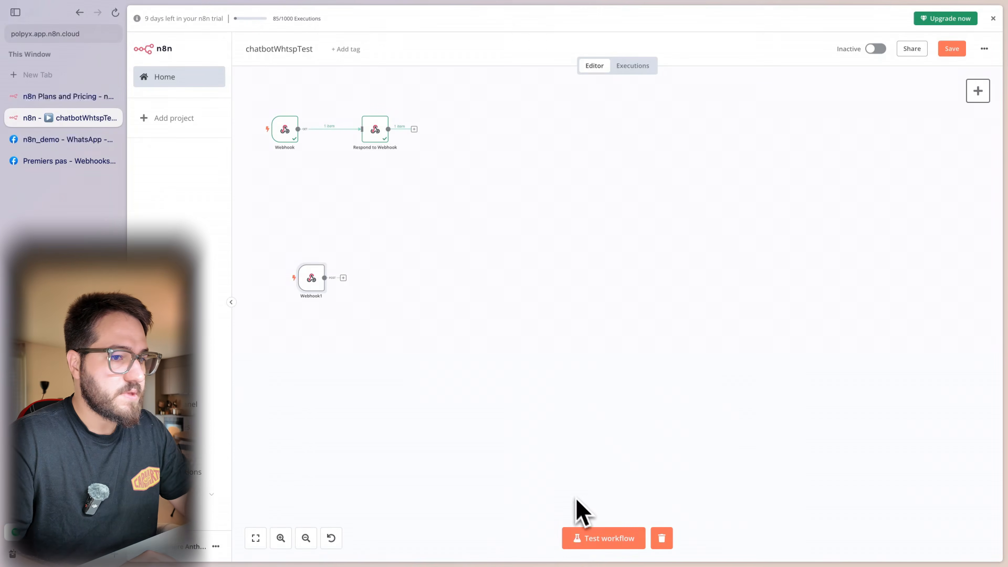
click(592, 538)
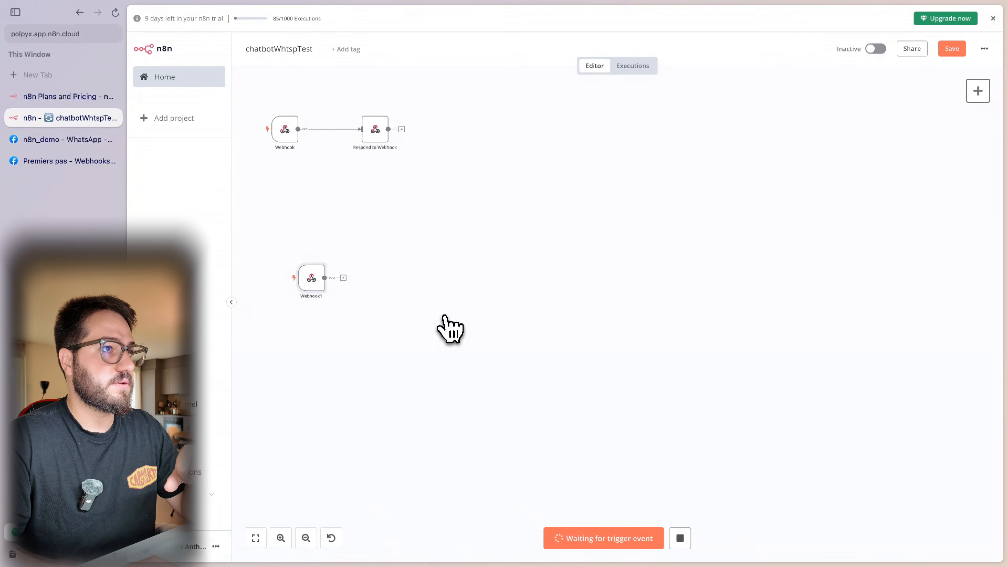
key(ctrl+Left)
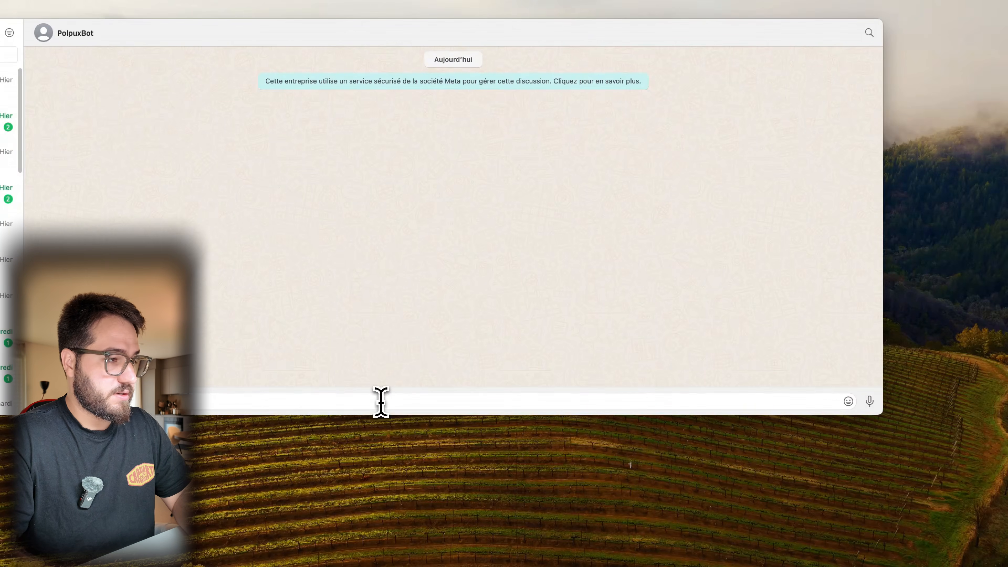
text(Test)
key(Return)
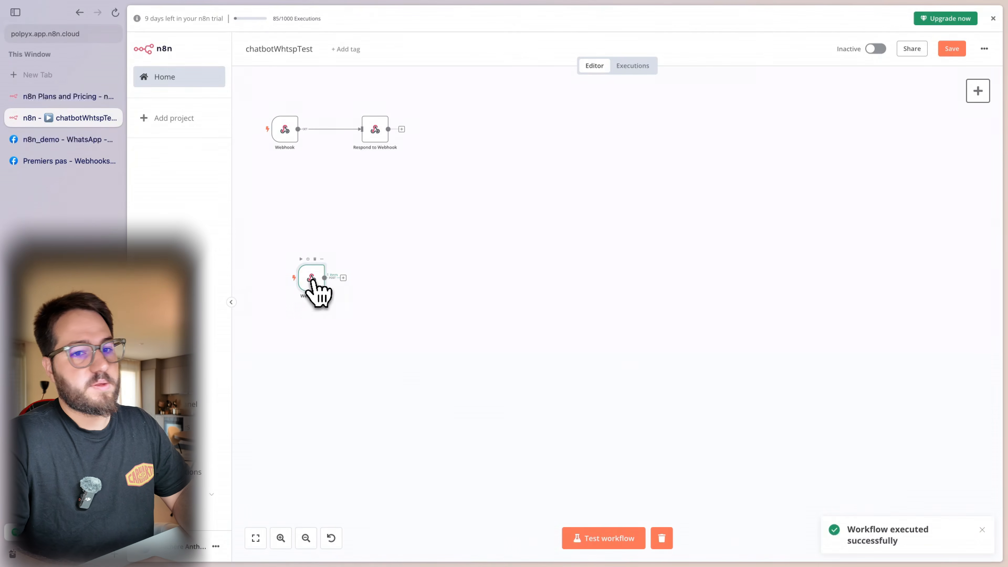
double_click(312, 278)
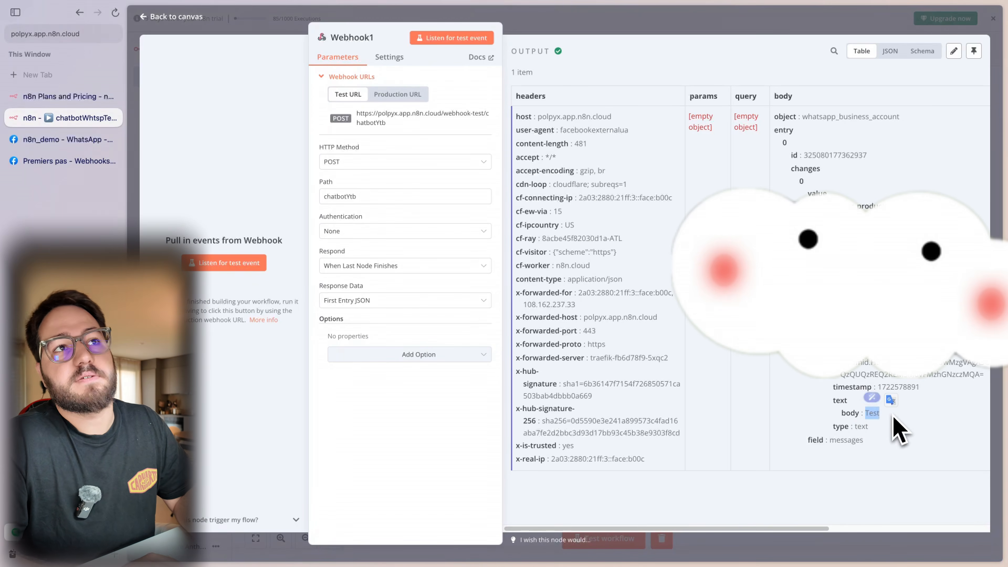
click(730, 25)
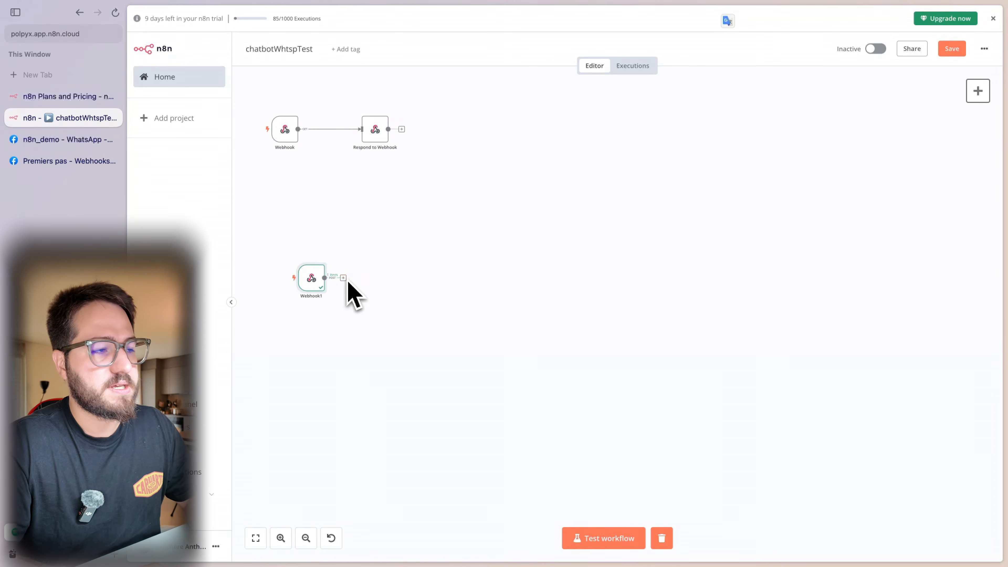
- Add an AI Agent node after Webhook1 and make it a Conversational Agent
click(344, 278)
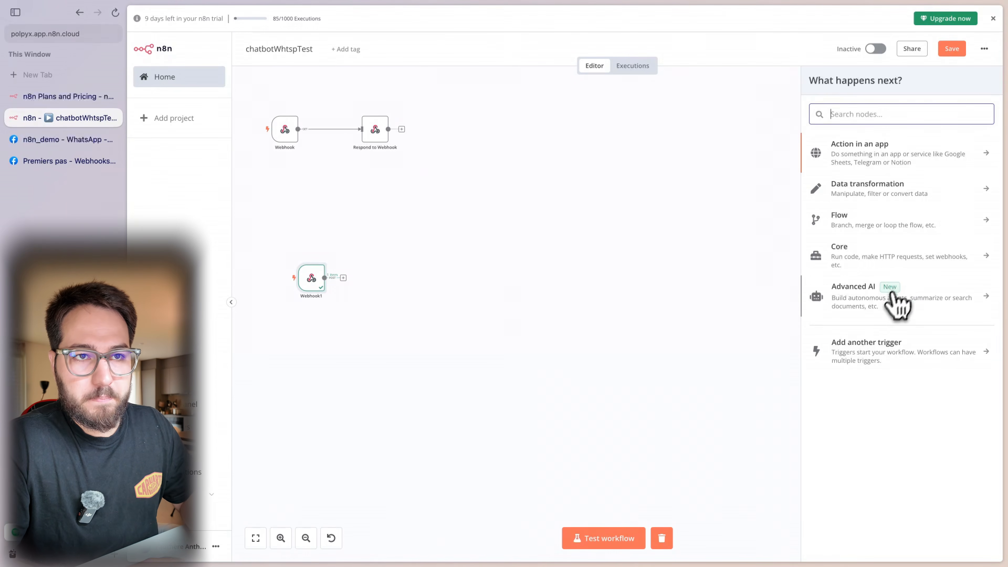
click(889, 296)
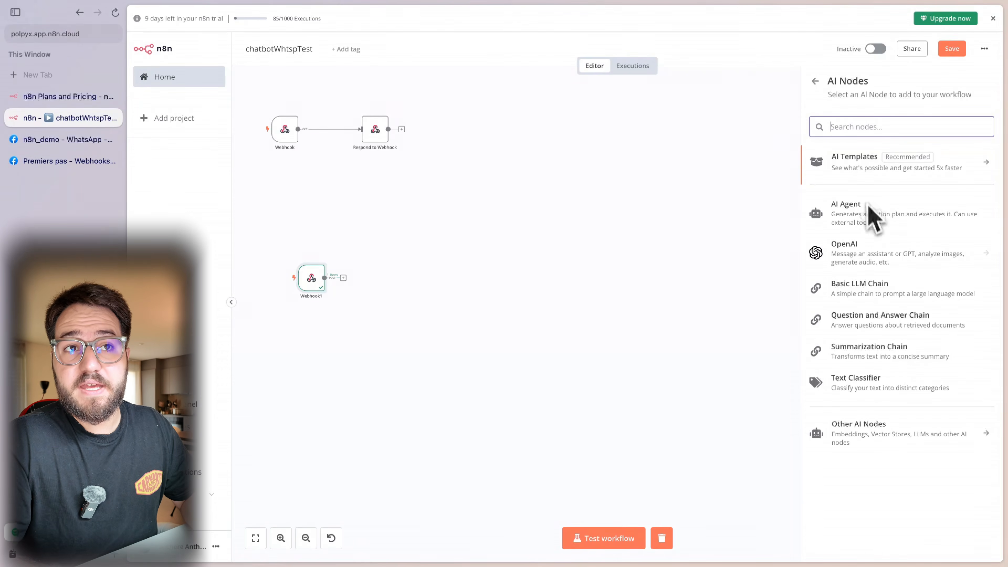
click(845, 206)
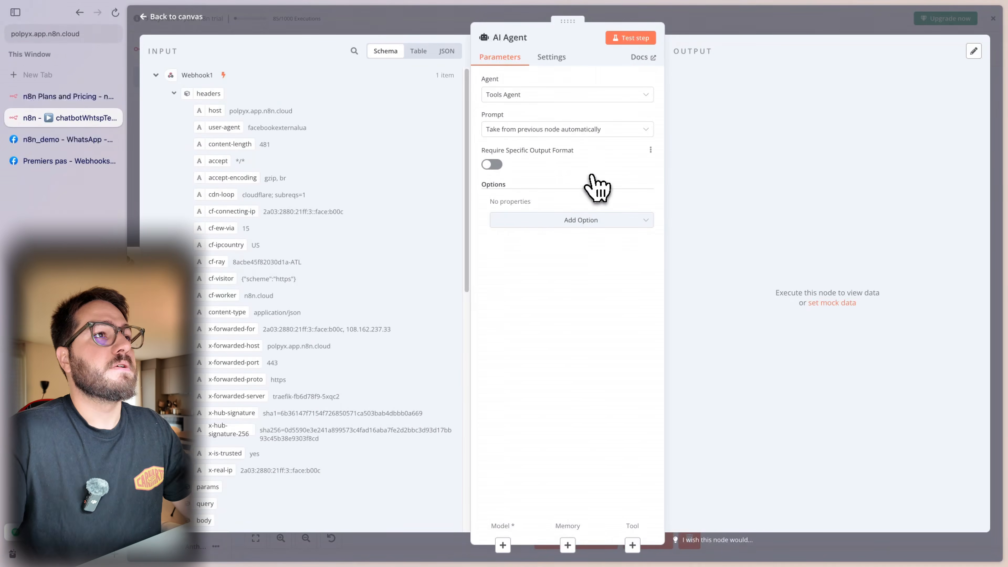
click(532, 99)
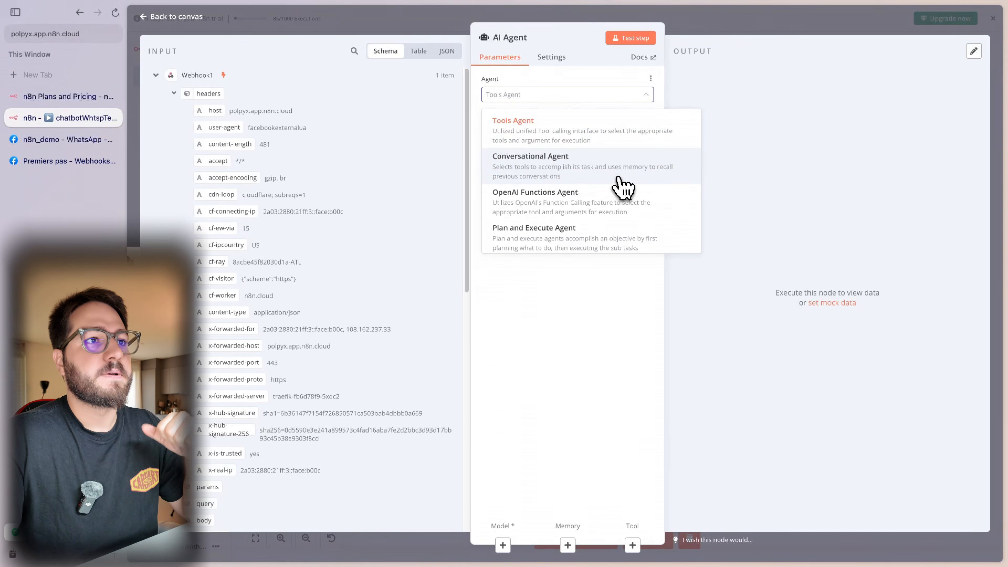
click(622, 186)
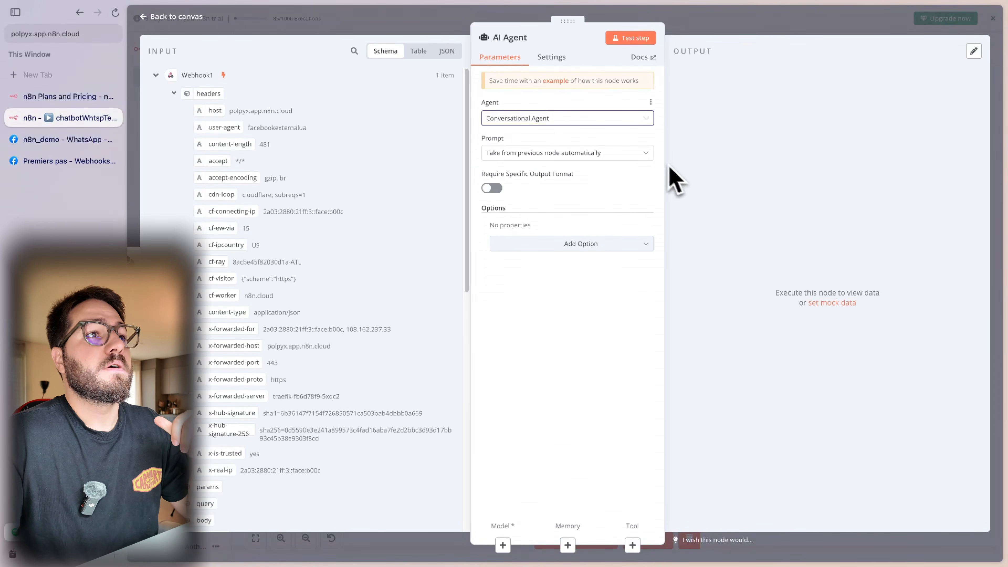
- Define the prompt as an expression mapping the incoming message's text body
click(647, 153)
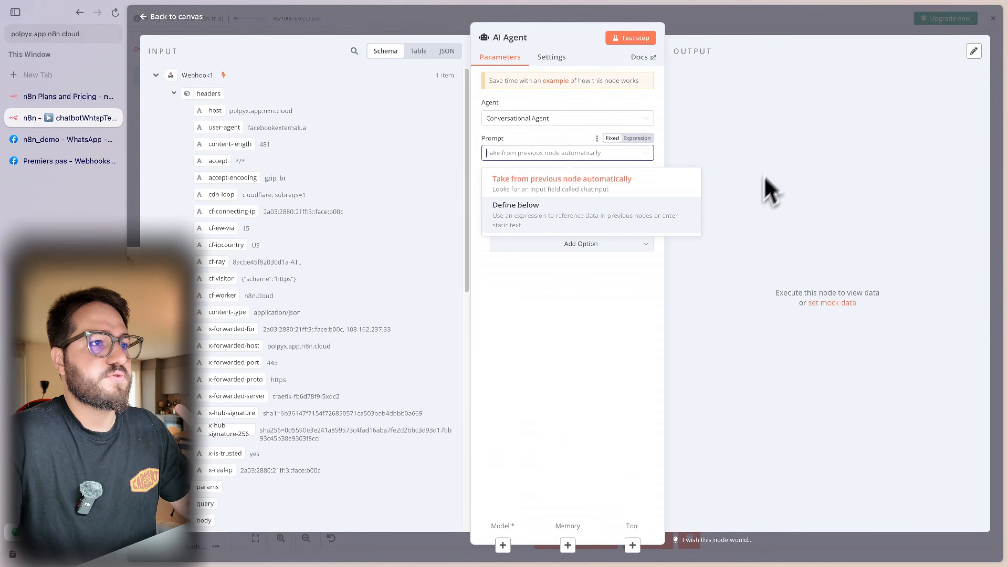
click(667, 220)
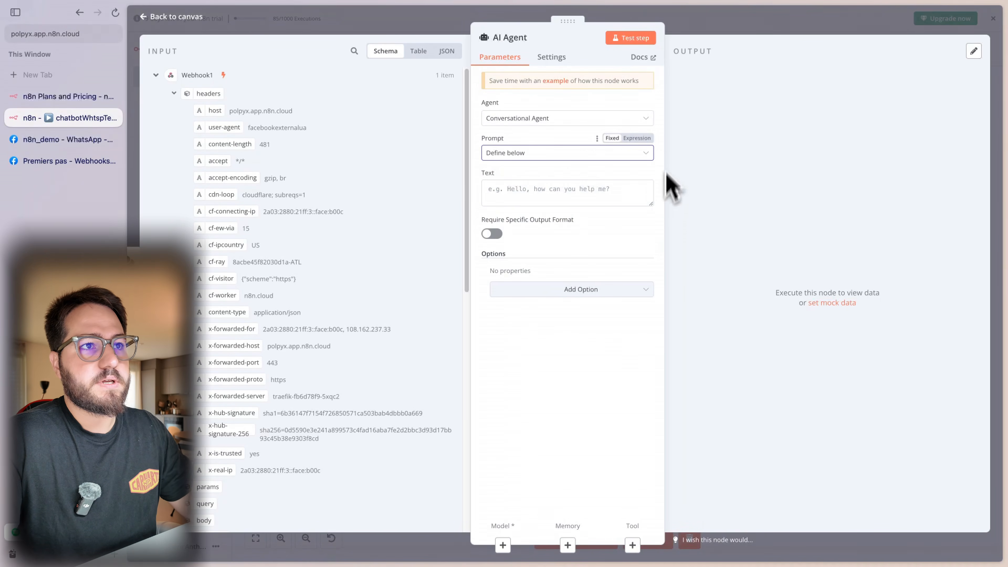
click(611, 192)
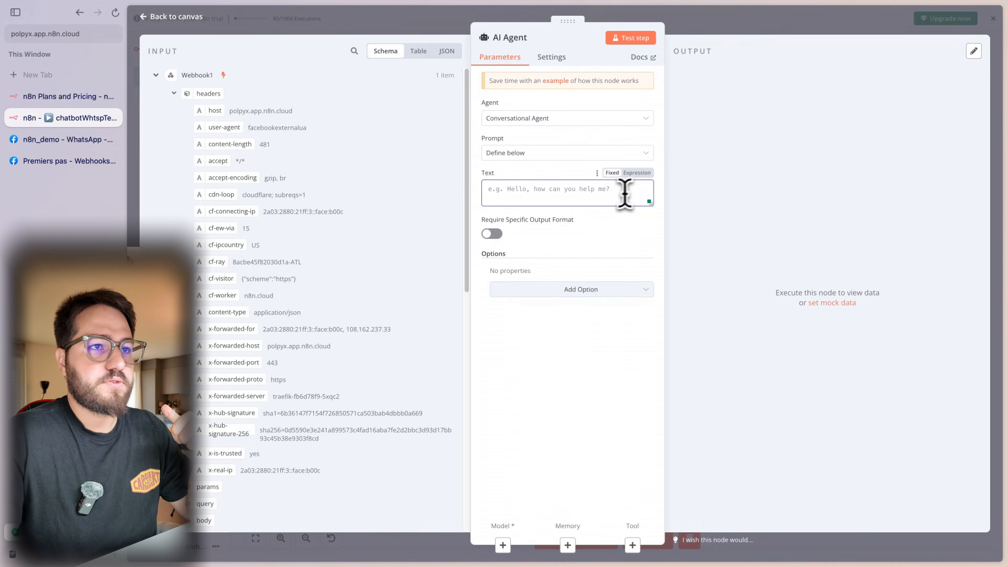
click(643, 174)
scroll(302, 278, down, 10)
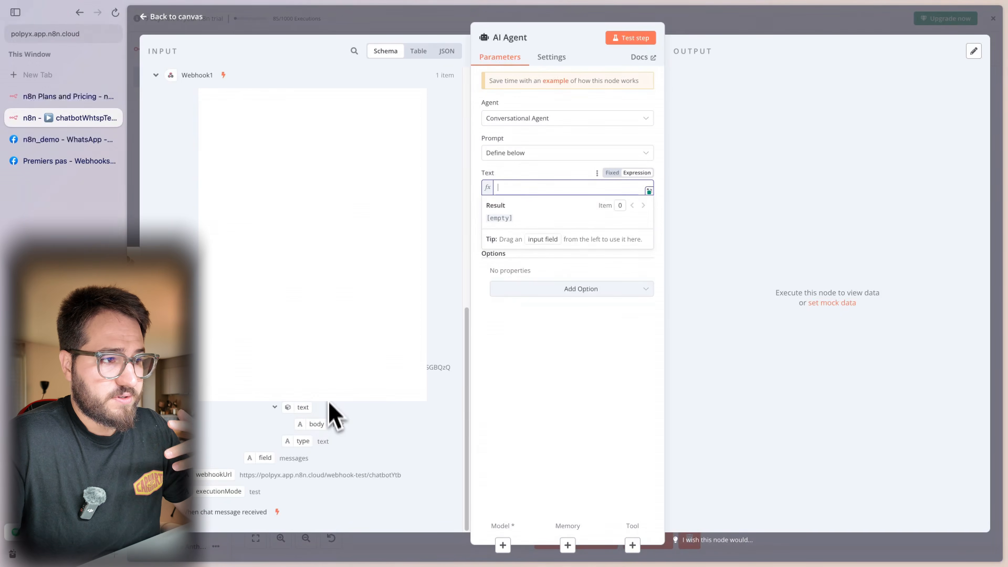
drag(320, 426, 522, 208)
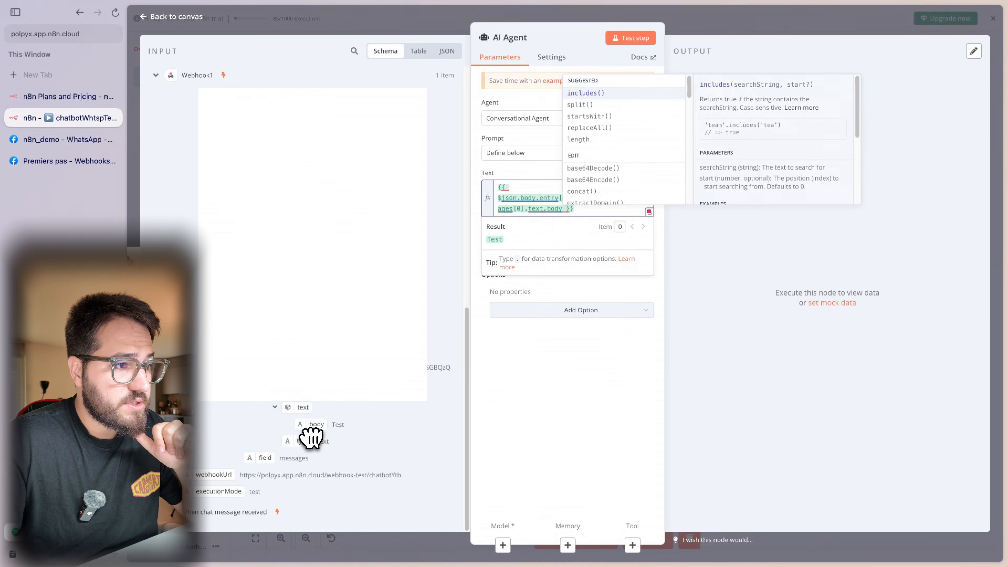
mouse_move(314, 428)
mouse_down()
mouse_move(466, 417)
mouse_move(326, 436)
mouse_up()
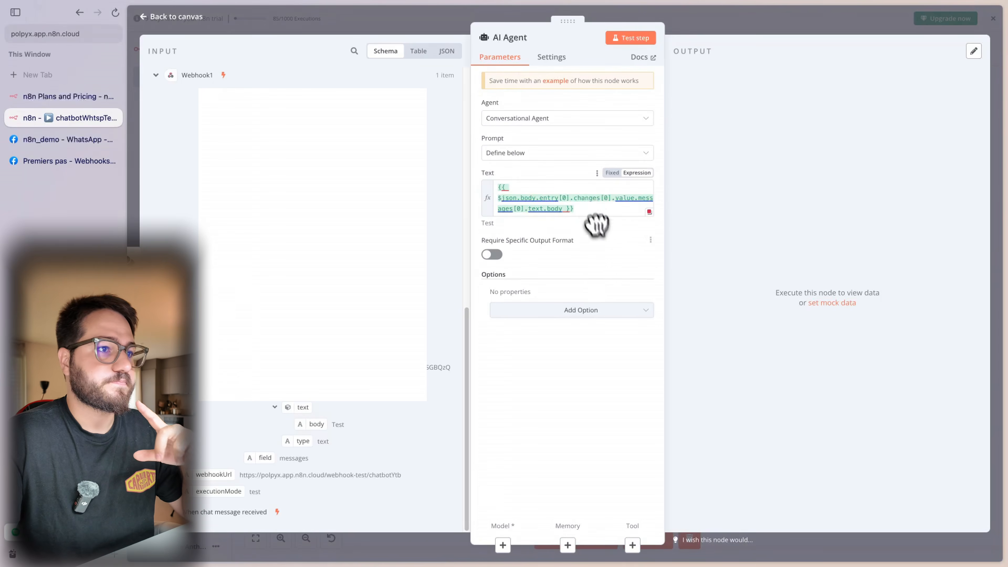
click(597, 311)
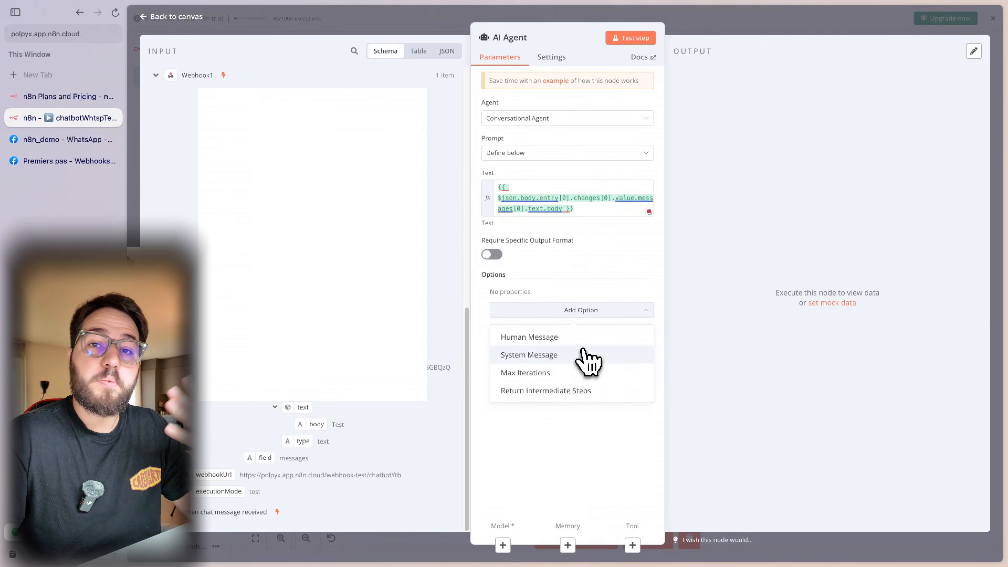
- Set the system message to 'Ton but est d'avoir une conversation lambda… Réponds des phrases concises.'
click(585, 357)
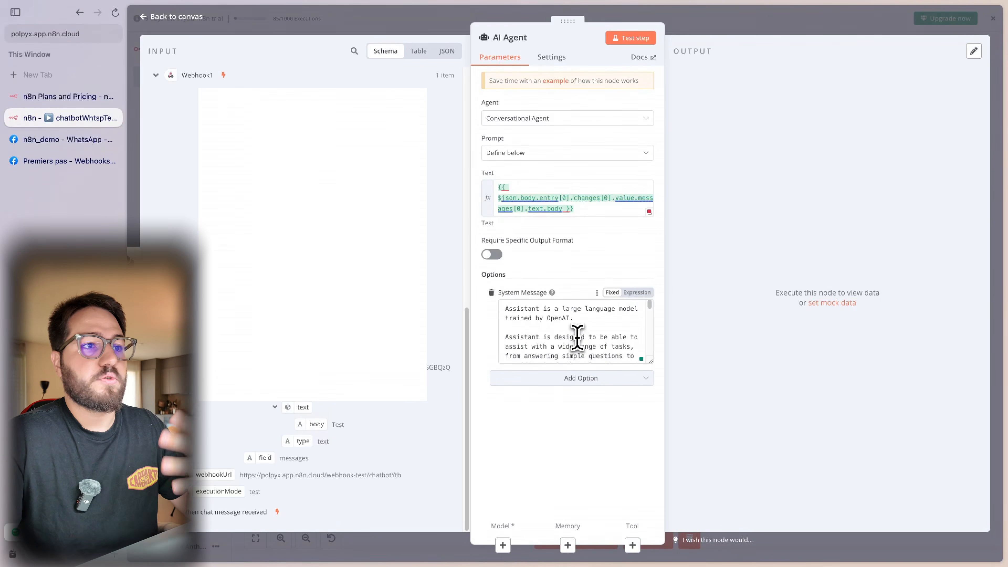
key(ctrl+a)
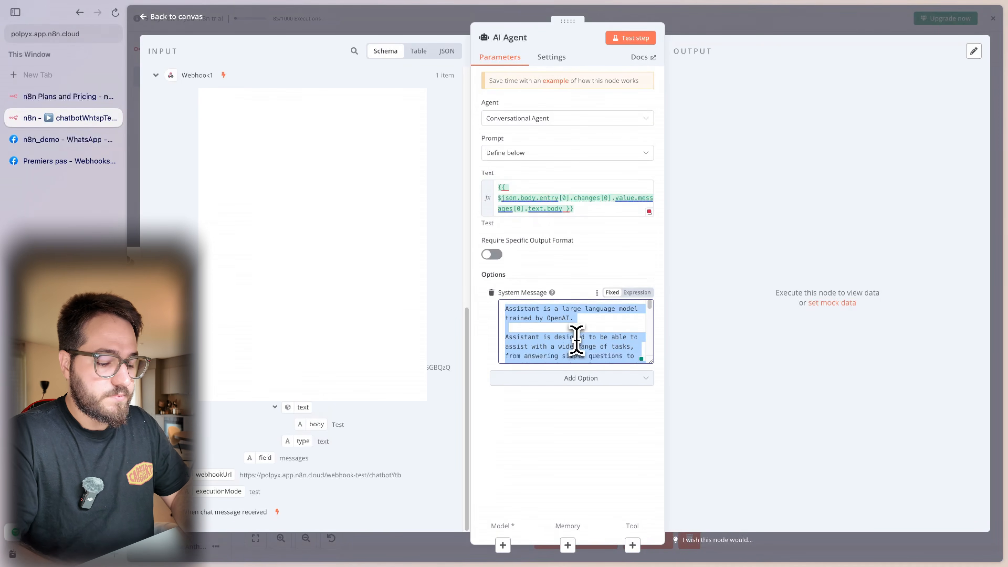
text(Tu)
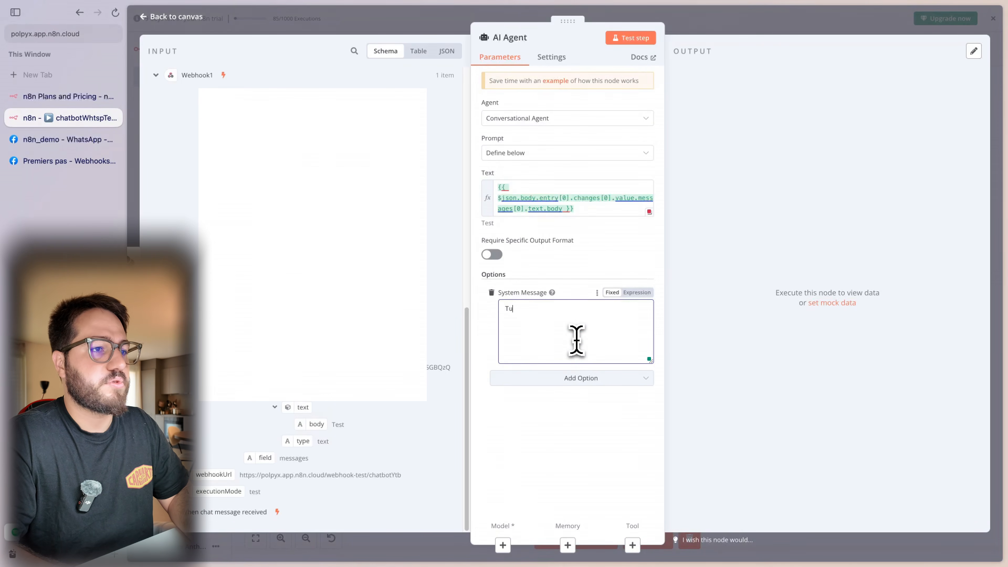
text( es un)
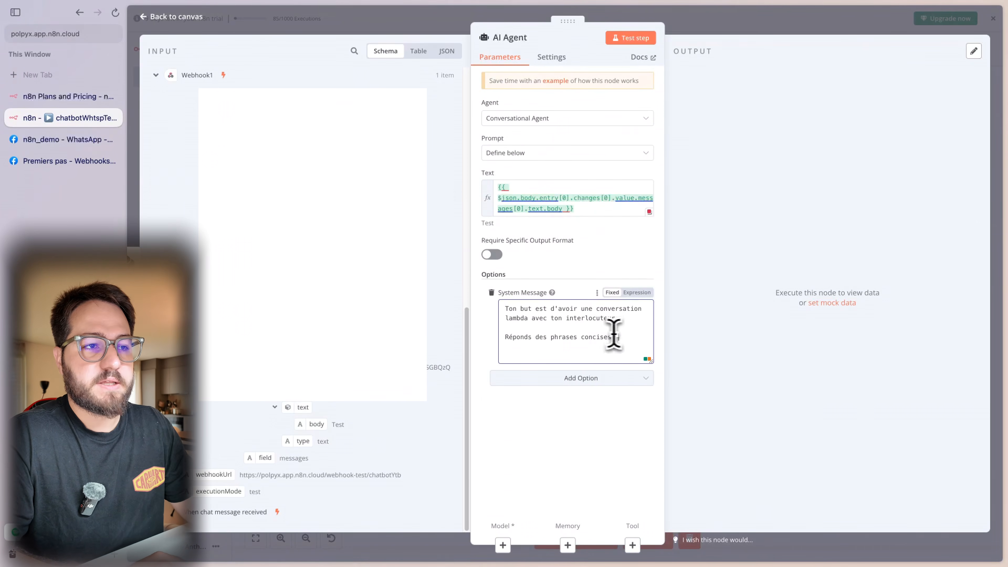
key(super+a)
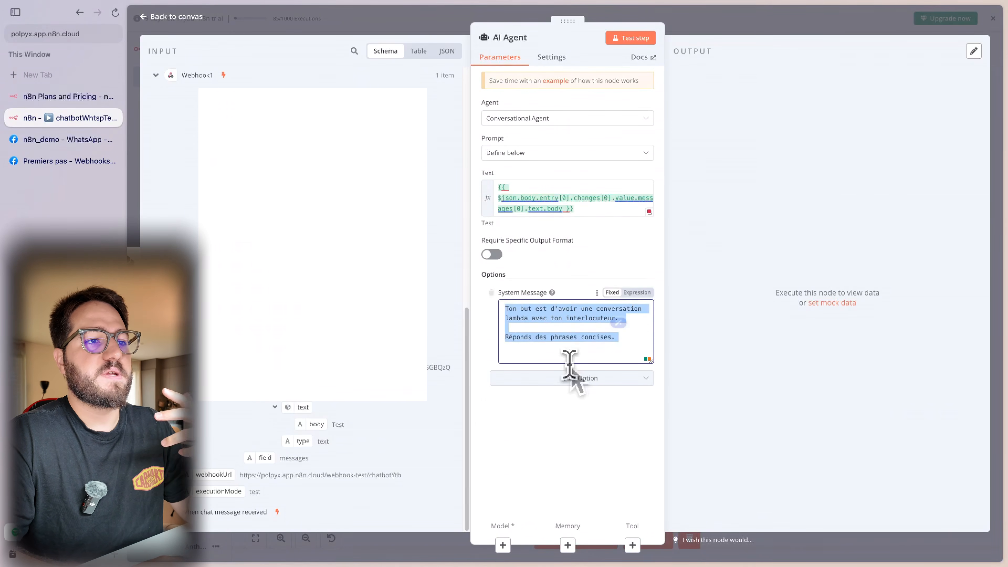
click(558, 351)
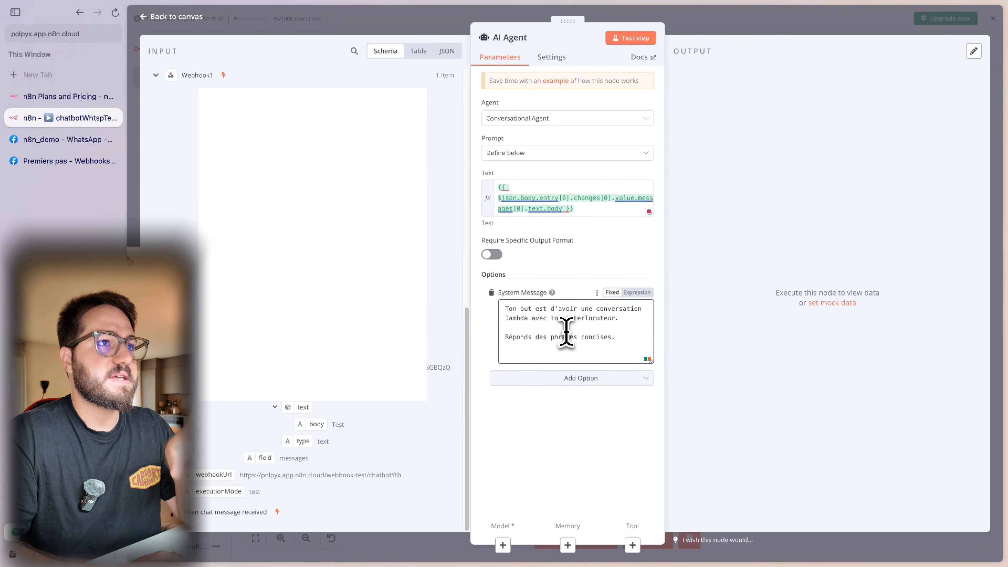
click(700, 31)
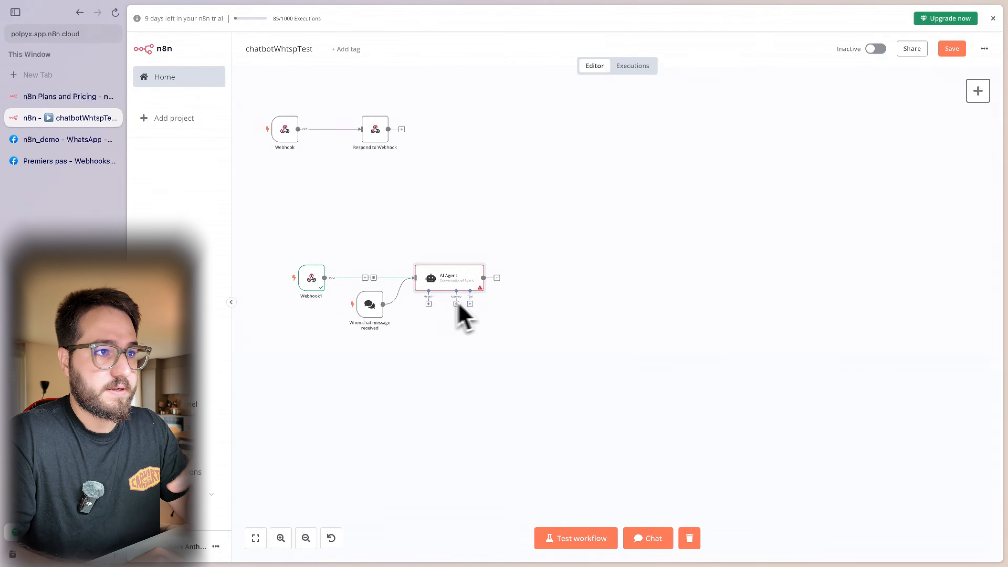
- Attach an Anthropic Chat Model (Claude 3.5 Sonnet) using the Anthropic account credential
click(429, 304)
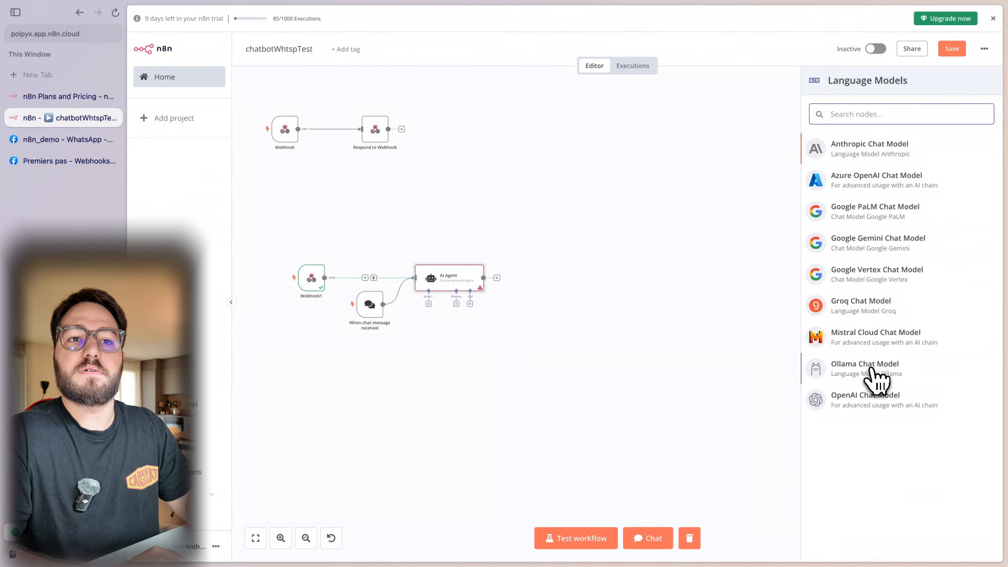
click(915, 153)
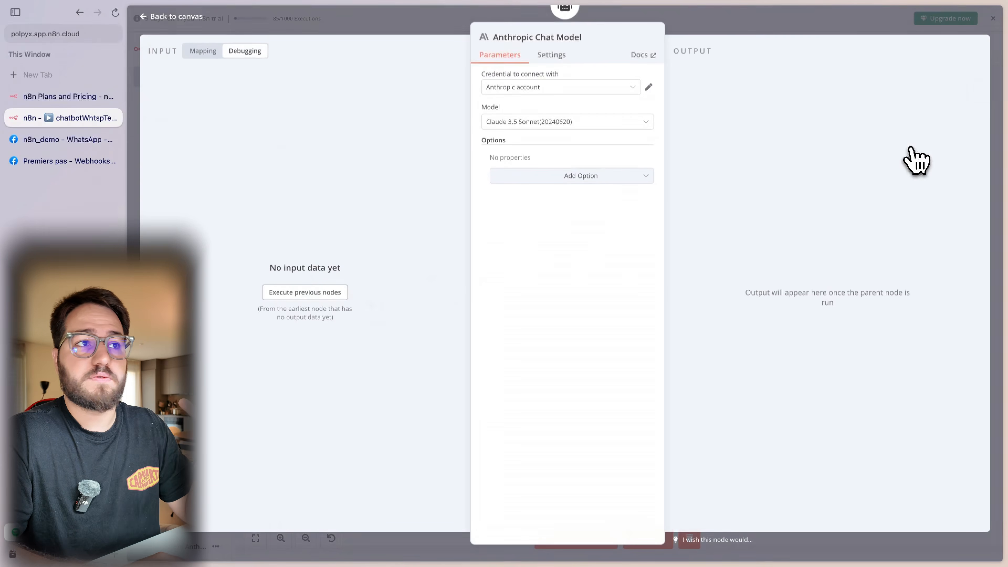
click(534, 89)
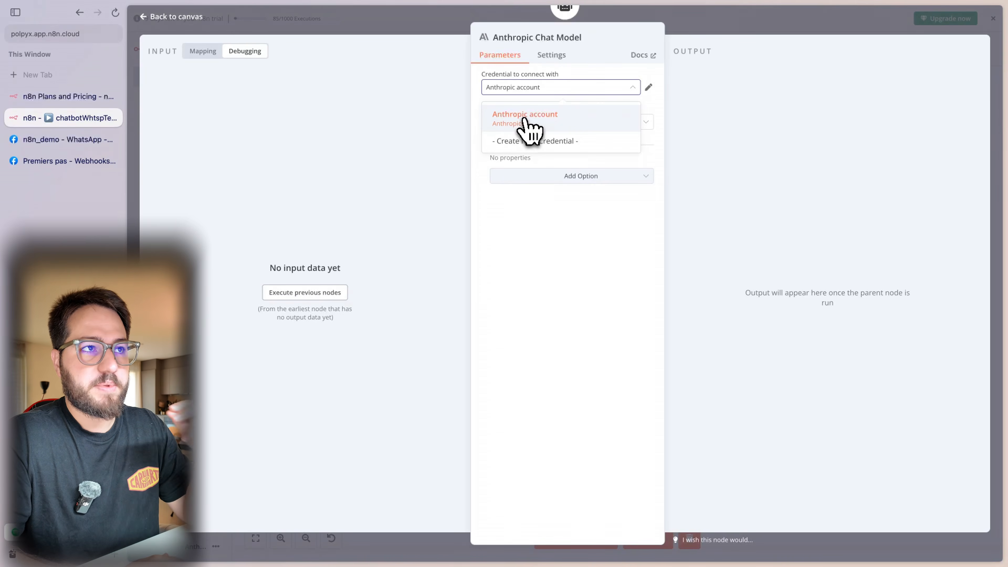
click(525, 119)
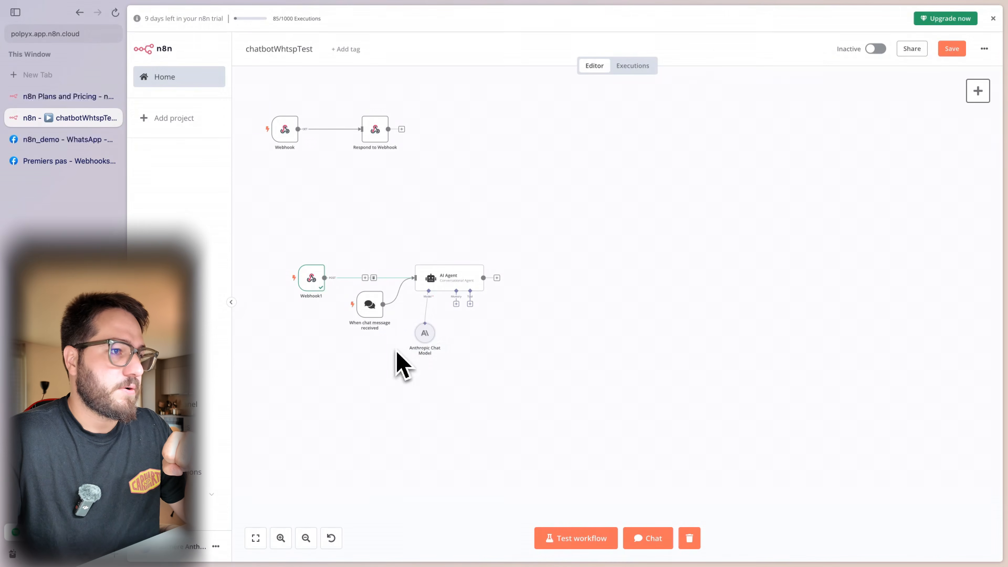
- Delete the When chat message received trigger and reposition the Anthropic Chat Model node
drag(411, 350, 411, 345)
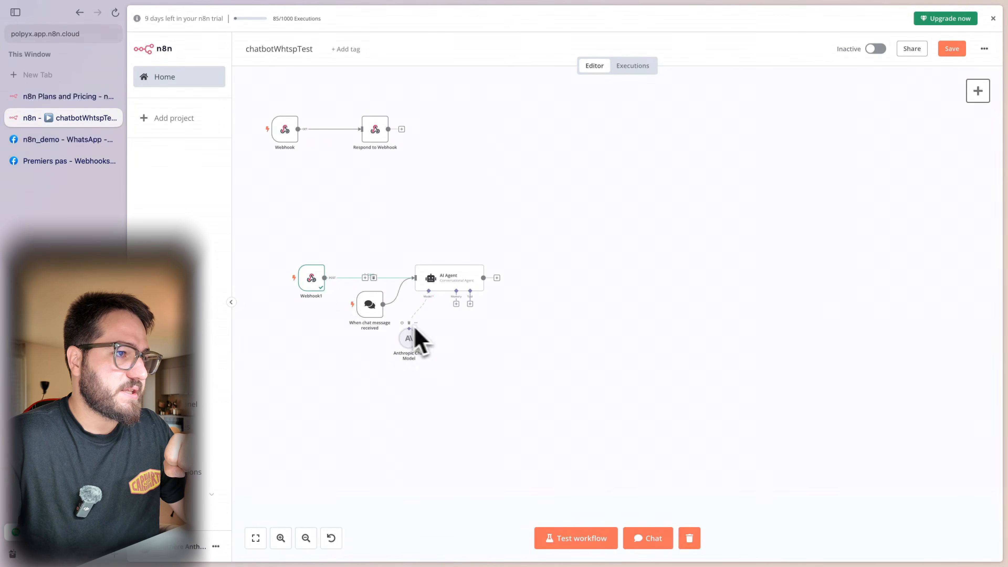
drag(375, 305, 349, 332)
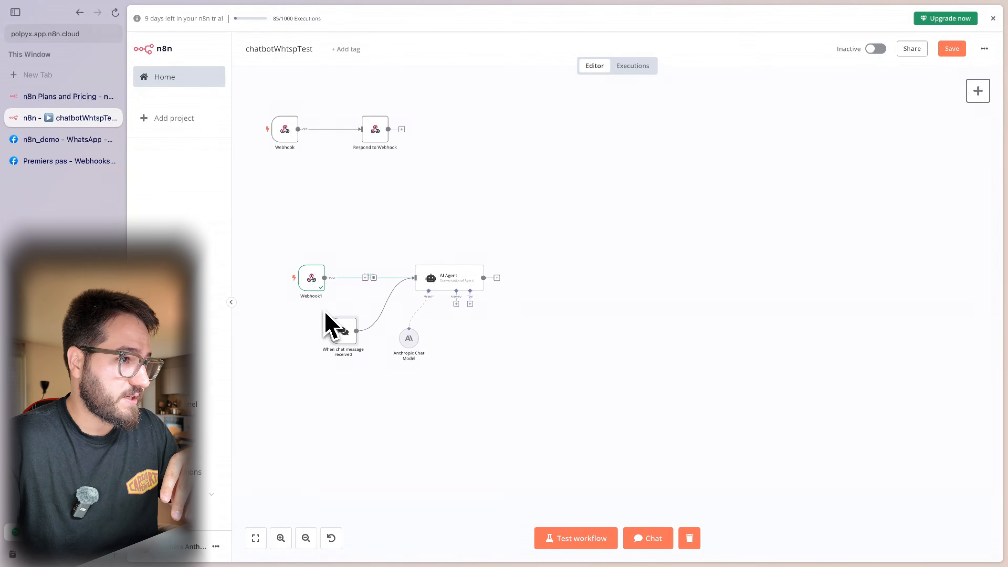
double_click(345, 333)
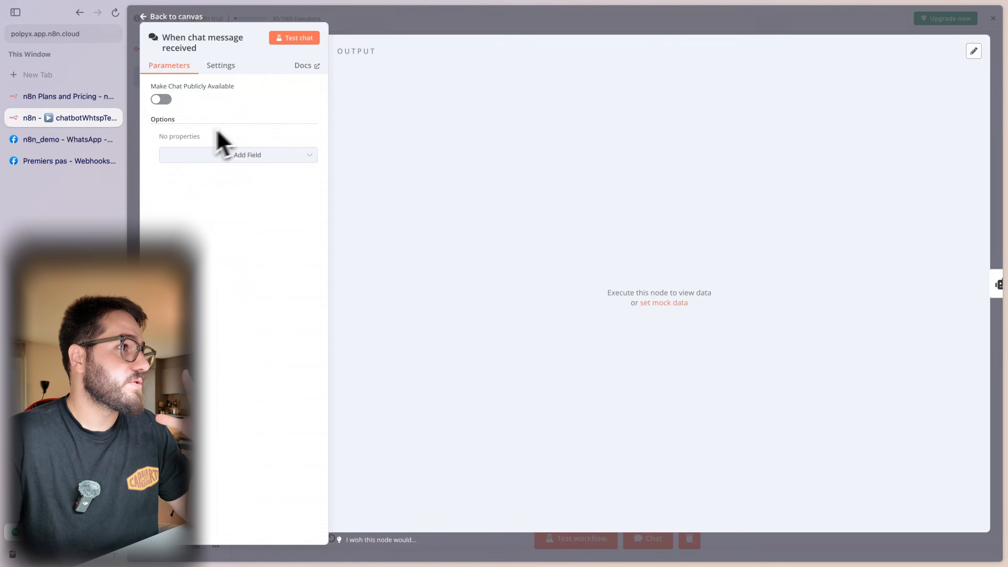
click(439, 26)
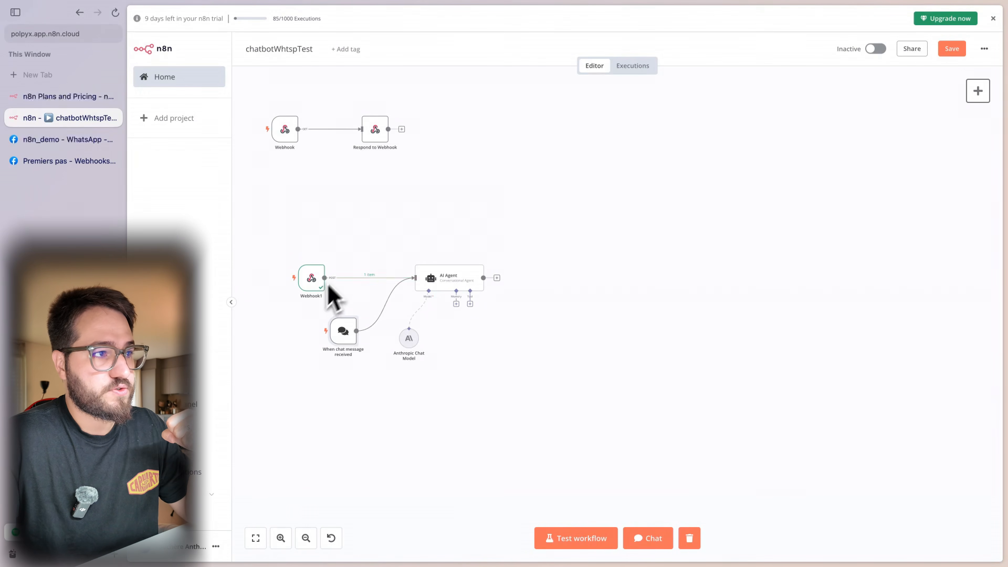
drag(356, 379, 310, 304)
key(Delete)
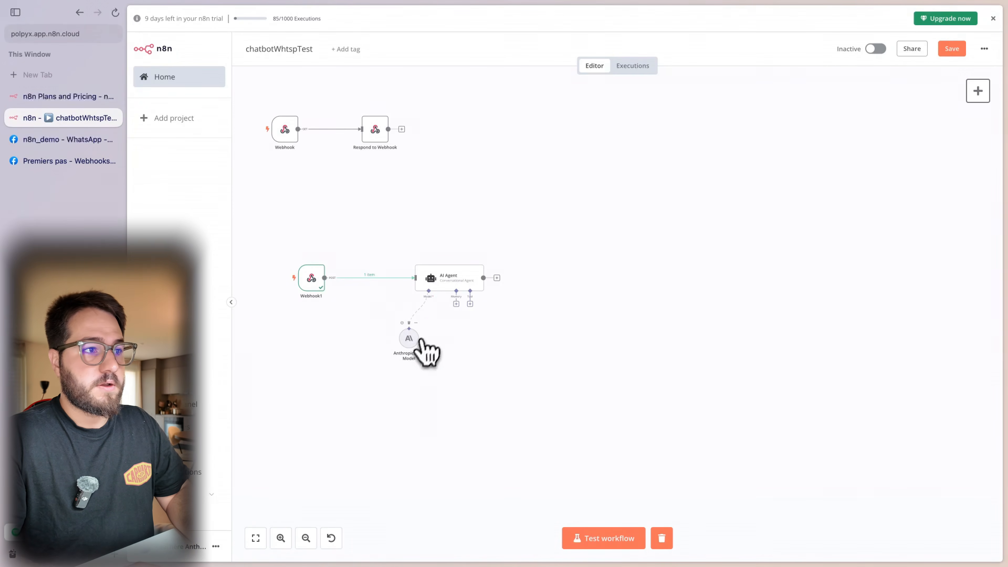
drag(419, 352, 397, 345)
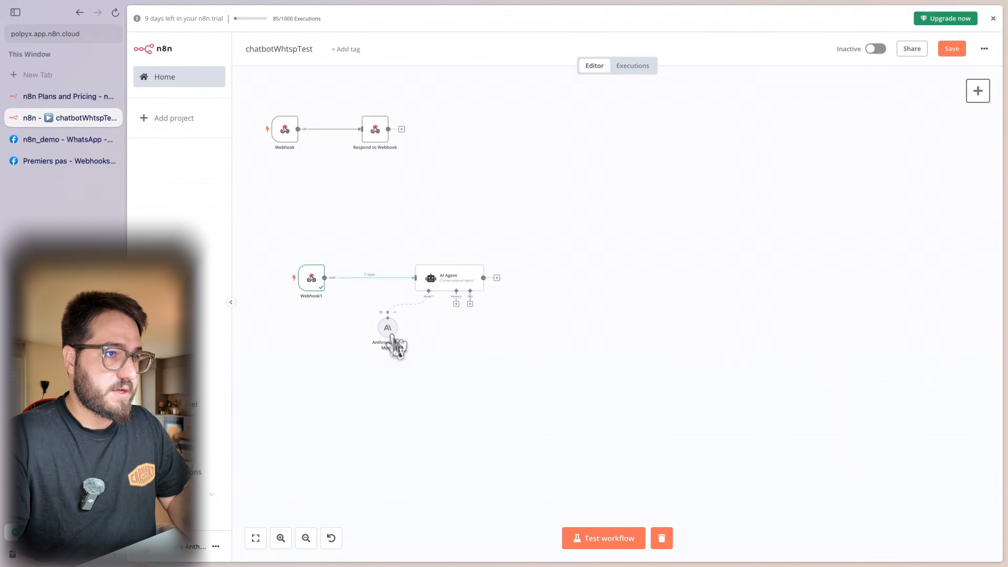
- Give the agent Window Buffer Memory with the Session ID defined below
click(456, 304)
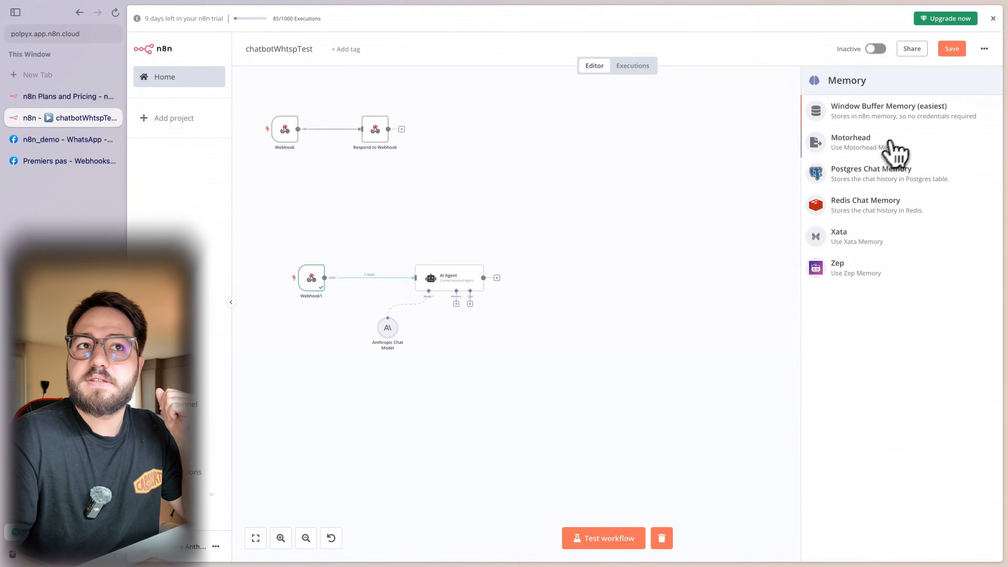
click(867, 123)
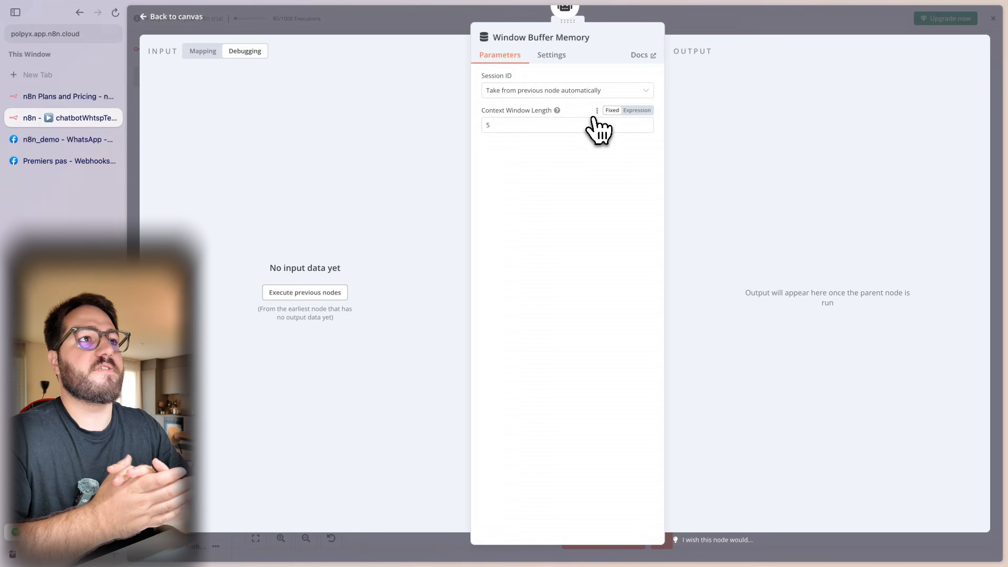
click(556, 91)
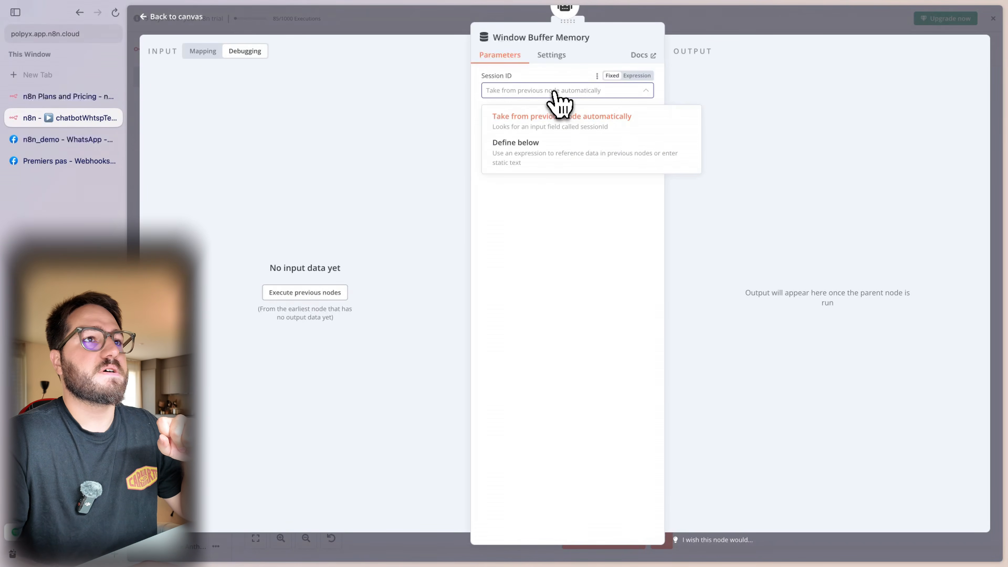
click(579, 91)
click(637, 75)
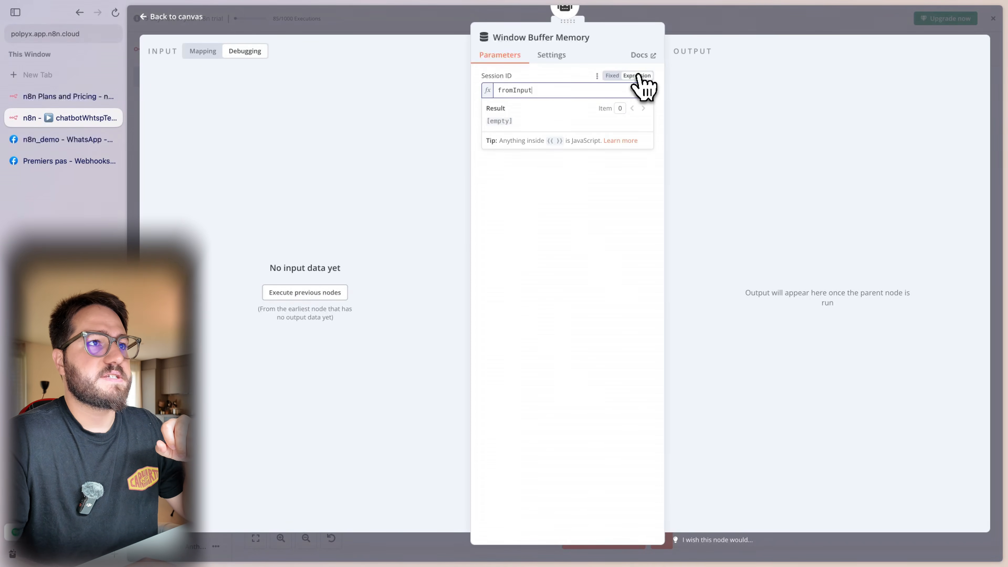
click(613, 75)
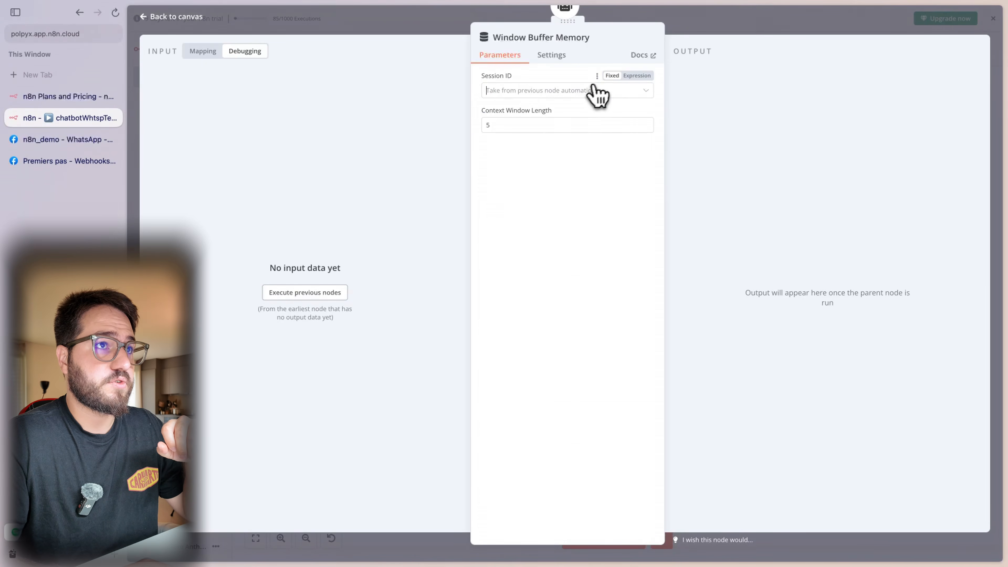
click(588, 91)
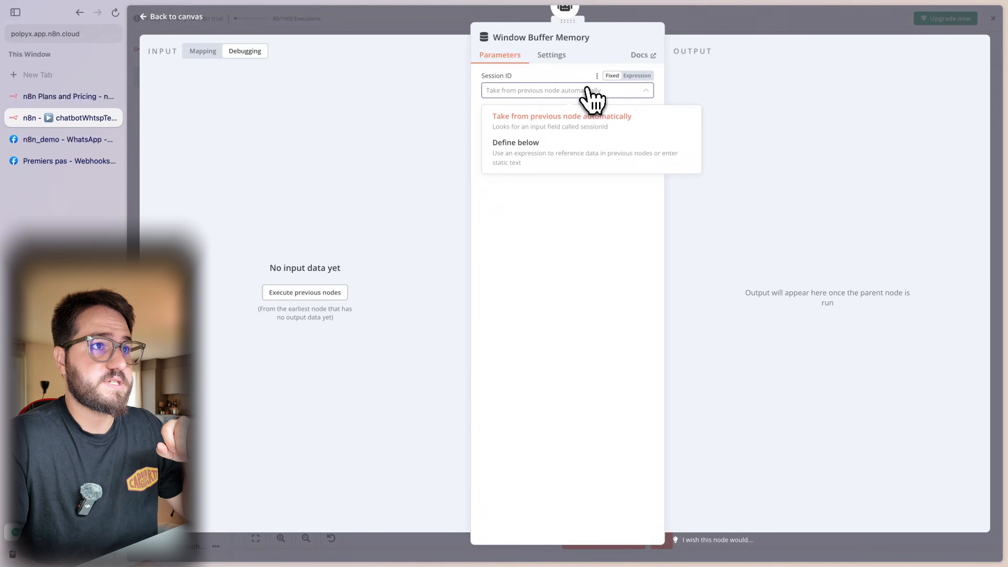
click(559, 155)
- Map the sender's wa_id into the session Key and set context window length to 10
click(532, 126)
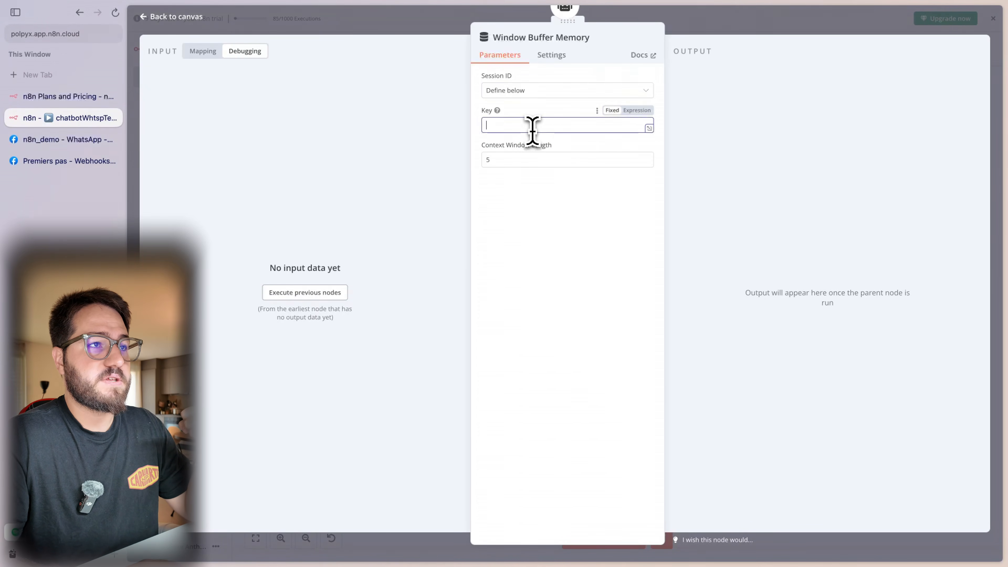
click(203, 52)
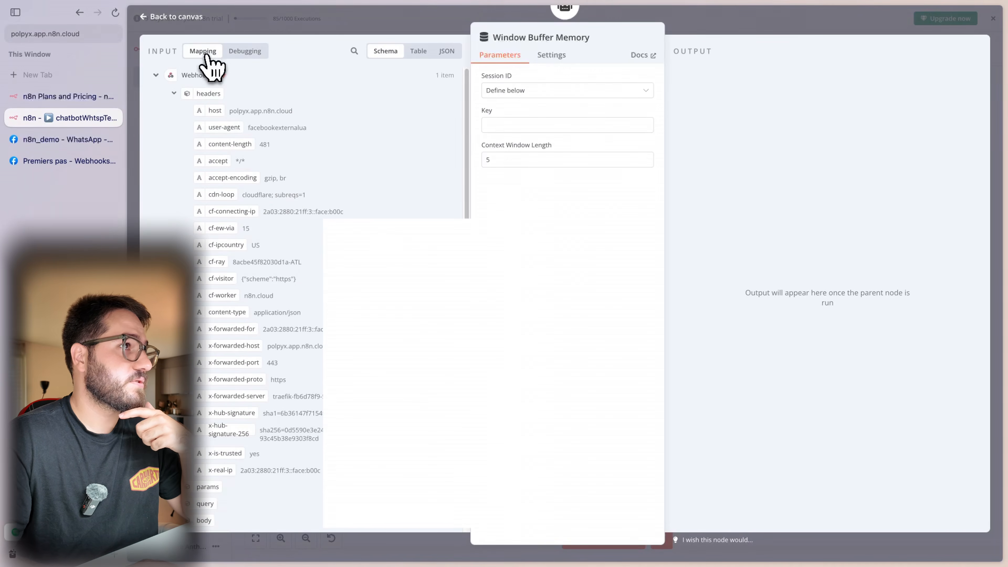
scroll(220, 243, down, 10)
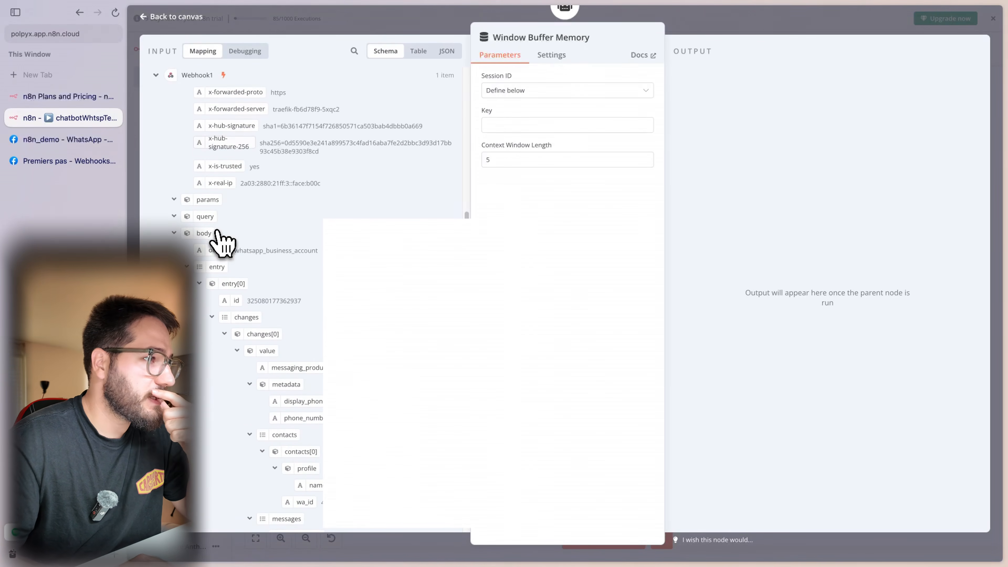
scroll(220, 242, down, 1)
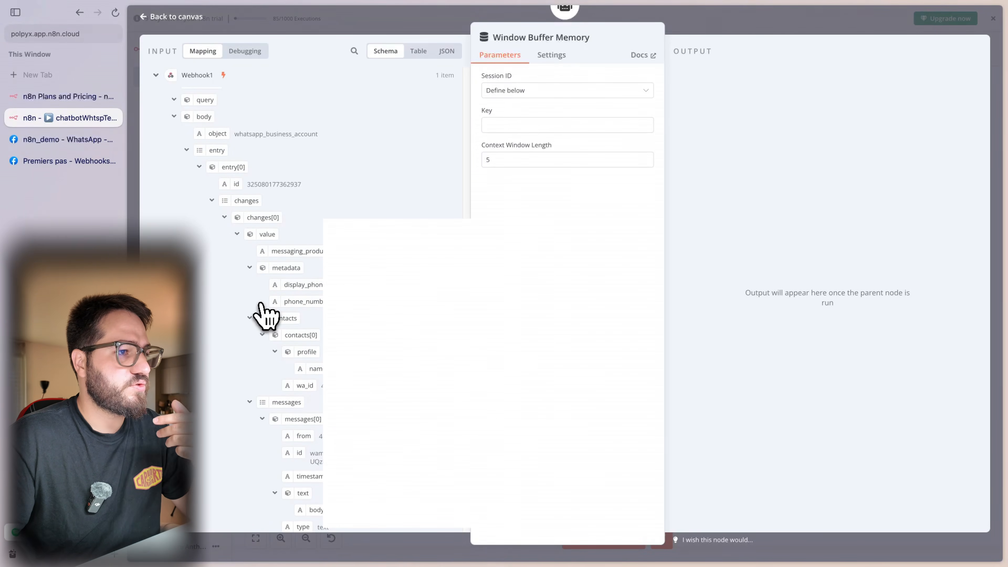
drag(305, 391, 520, 131)
click(720, 302)
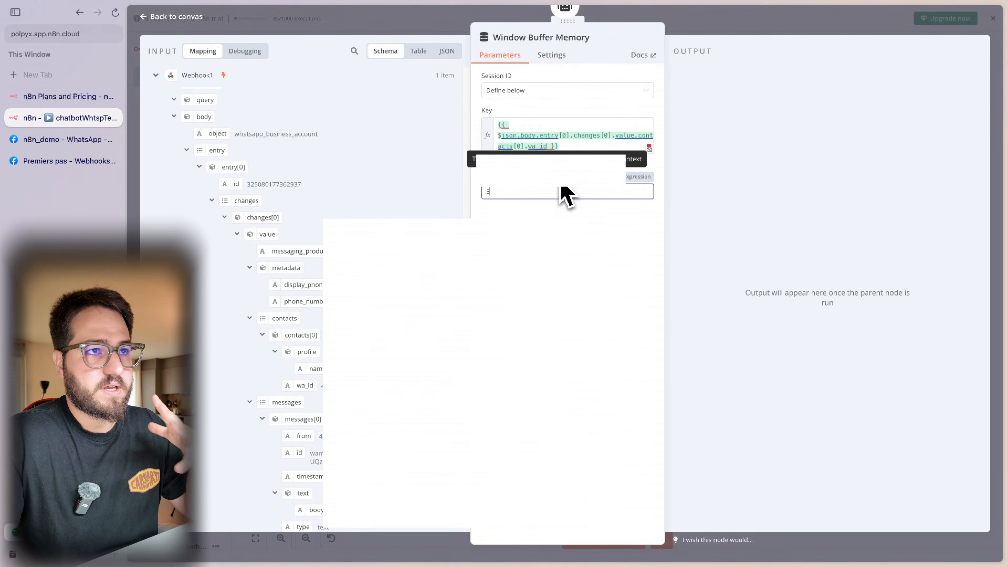
drag(564, 195, 456, 207)
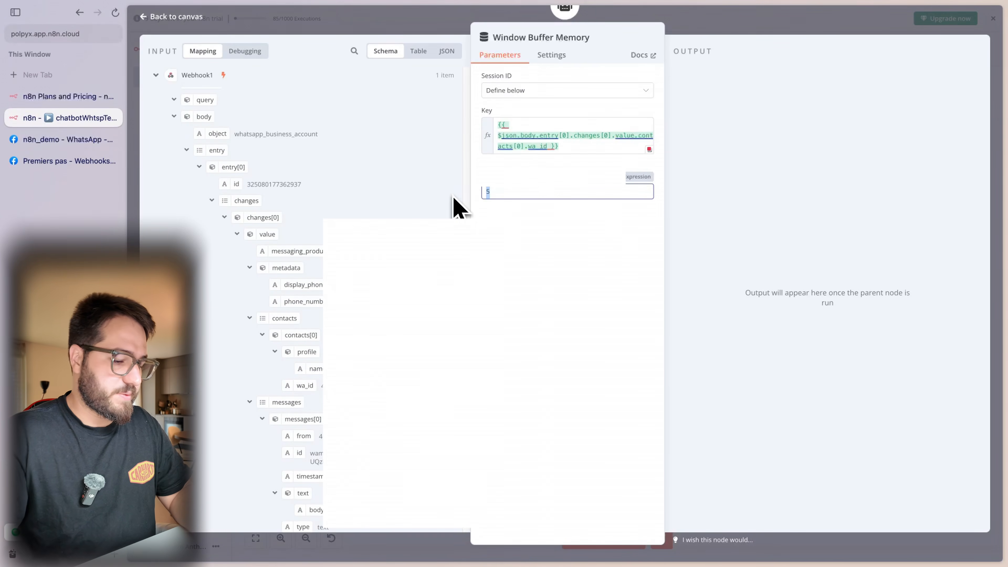
text(10)
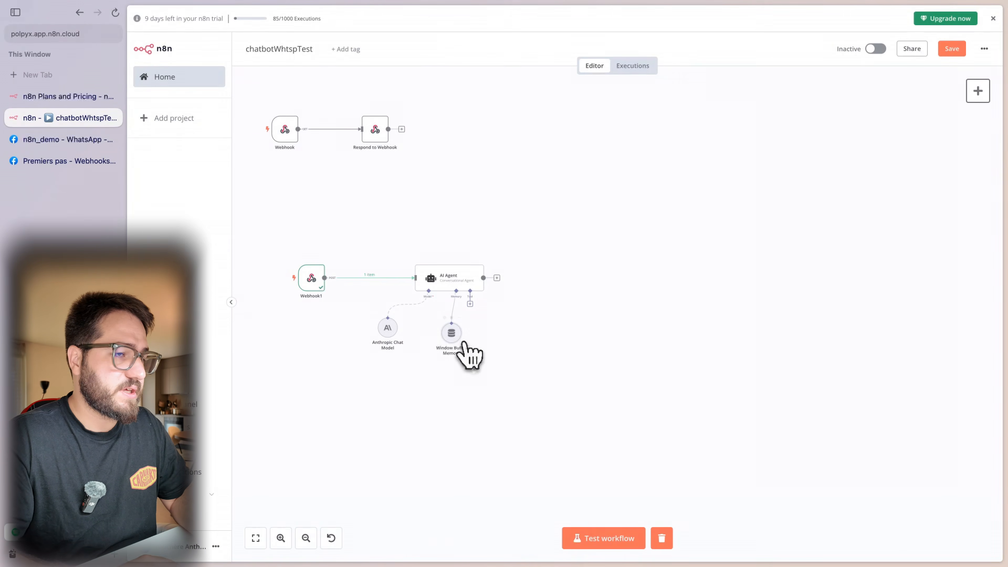
drag(460, 340, 450, 334)
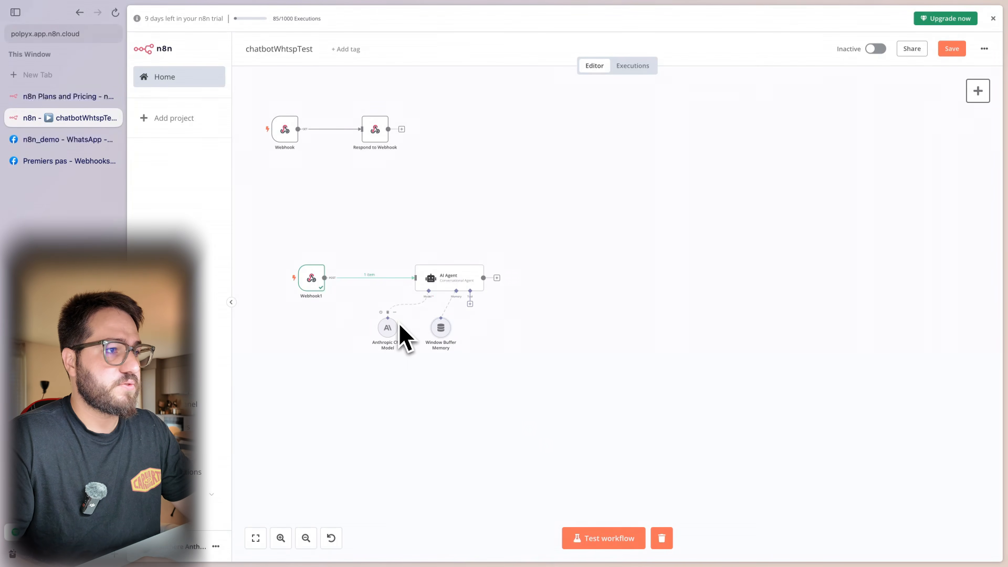
- Start a test run and send 'Salut ça va jeune ?' to the bot in WhatsApp
click(618, 542)
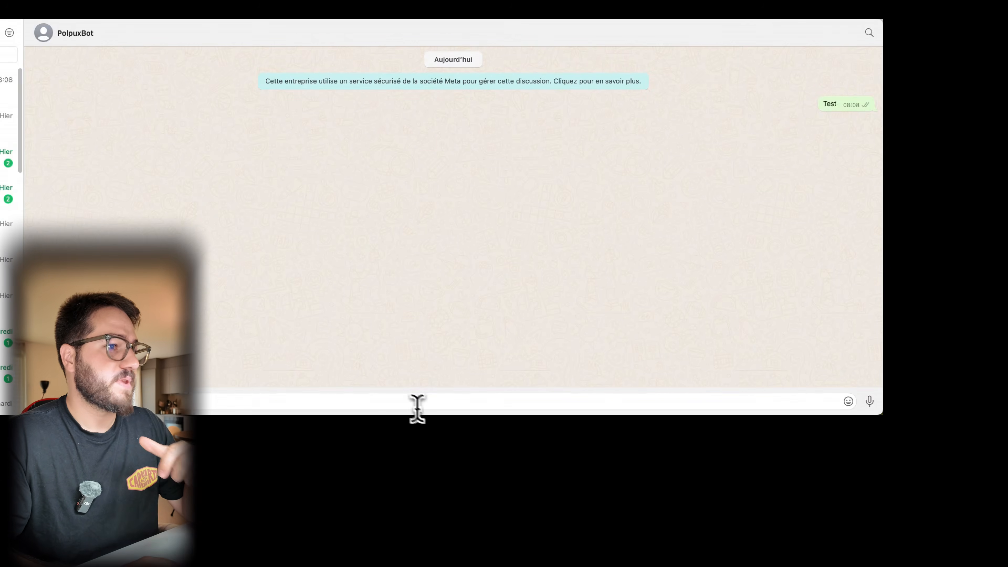
text(S)
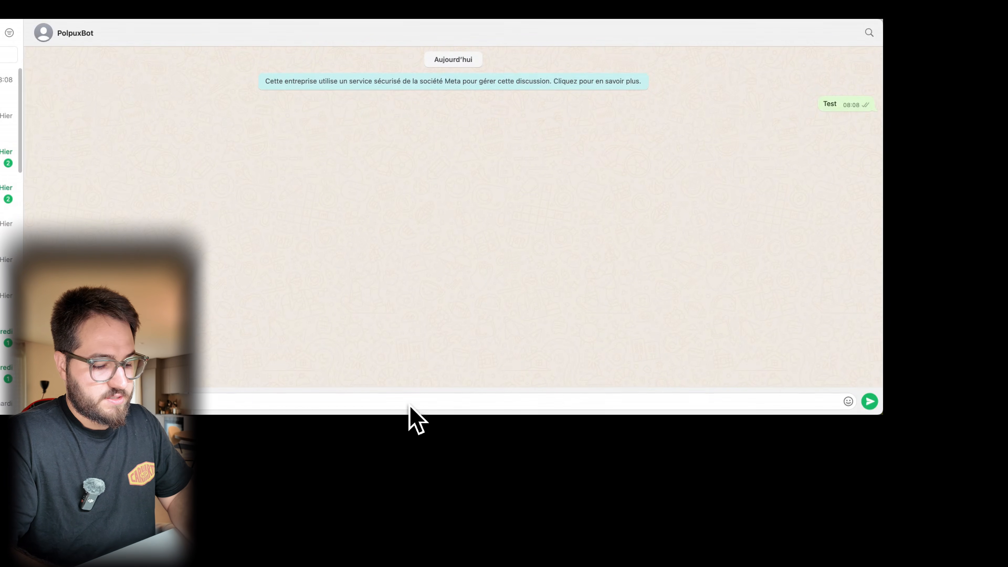
key(Return)
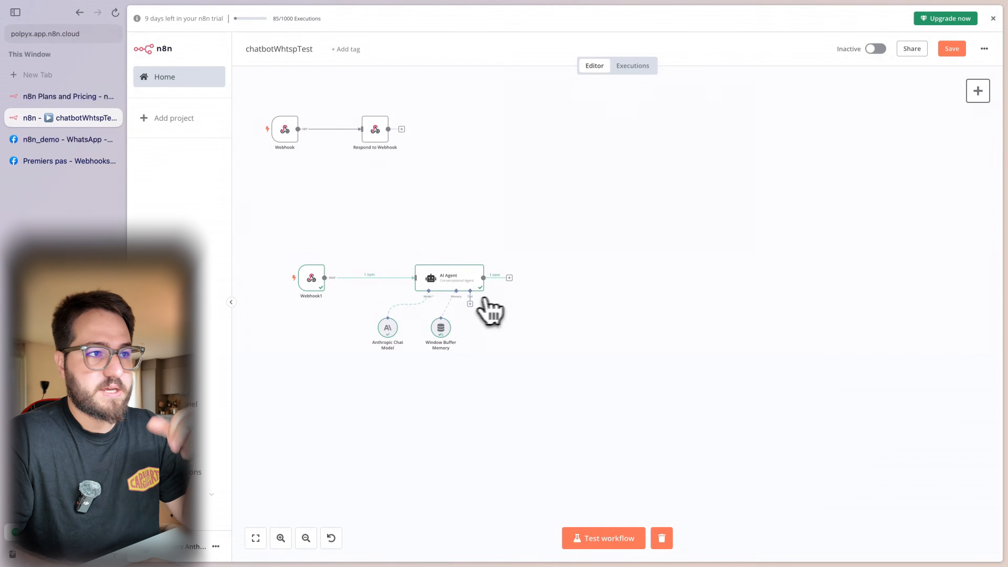
double_click(467, 281)
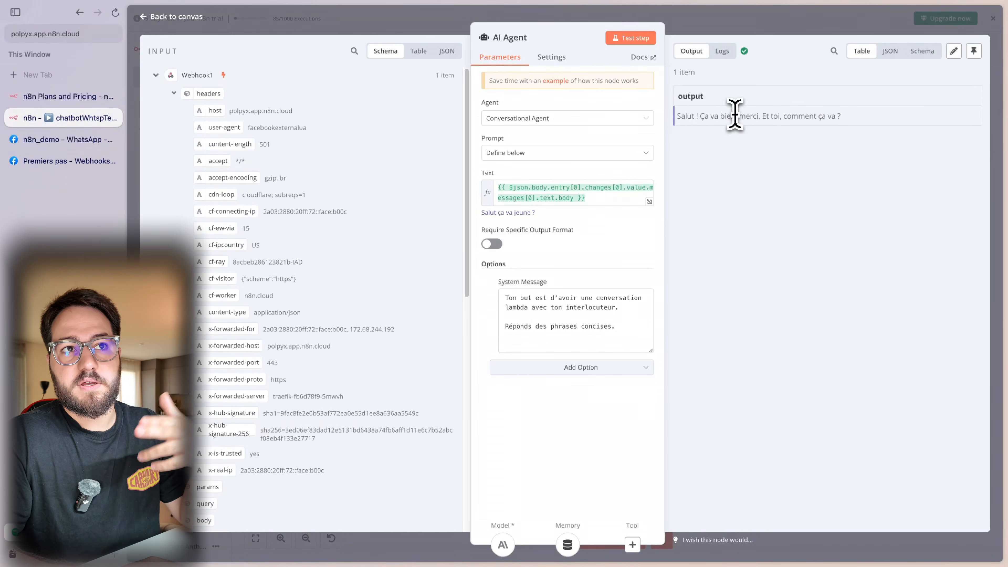
drag(770, 116, 845, 137)
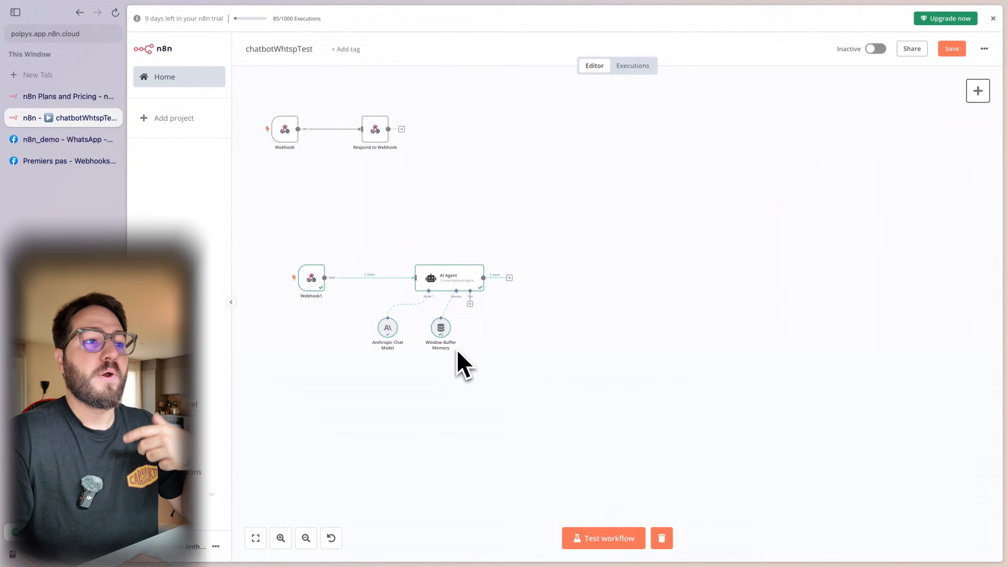
- Add a WhatsApp Business Cloud node with the Send message action
click(978, 92)
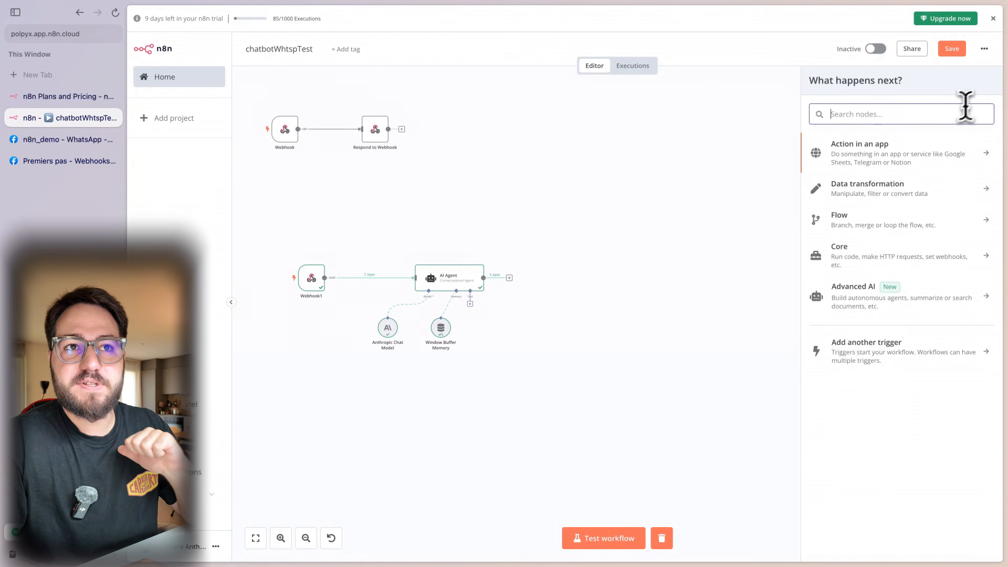
text(Wha)
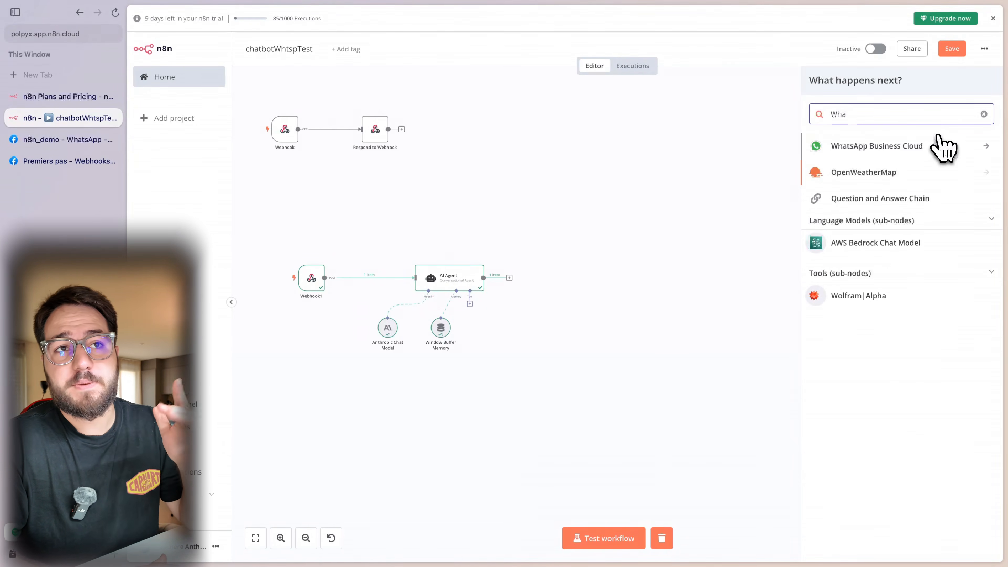
click(939, 143)
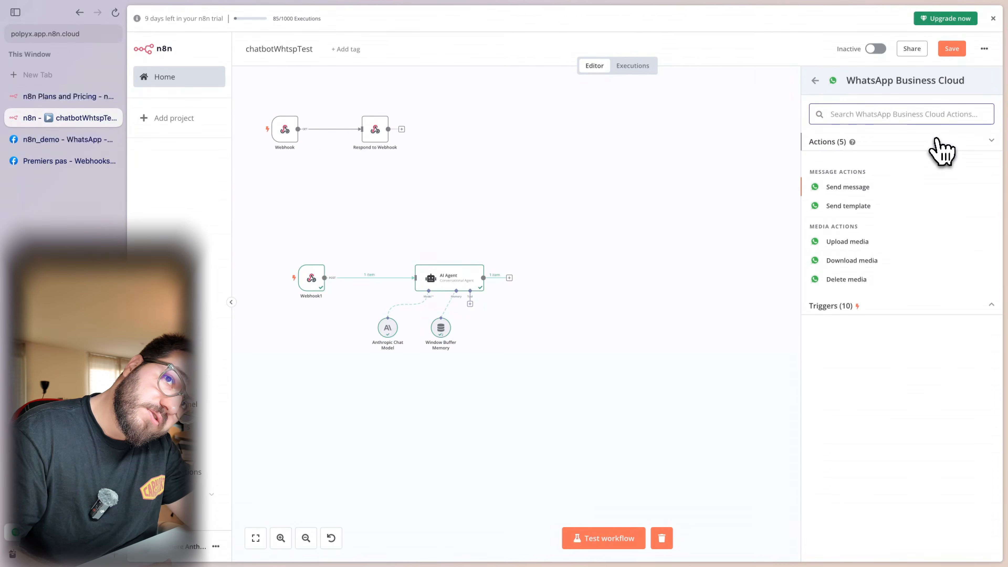
click(868, 189)
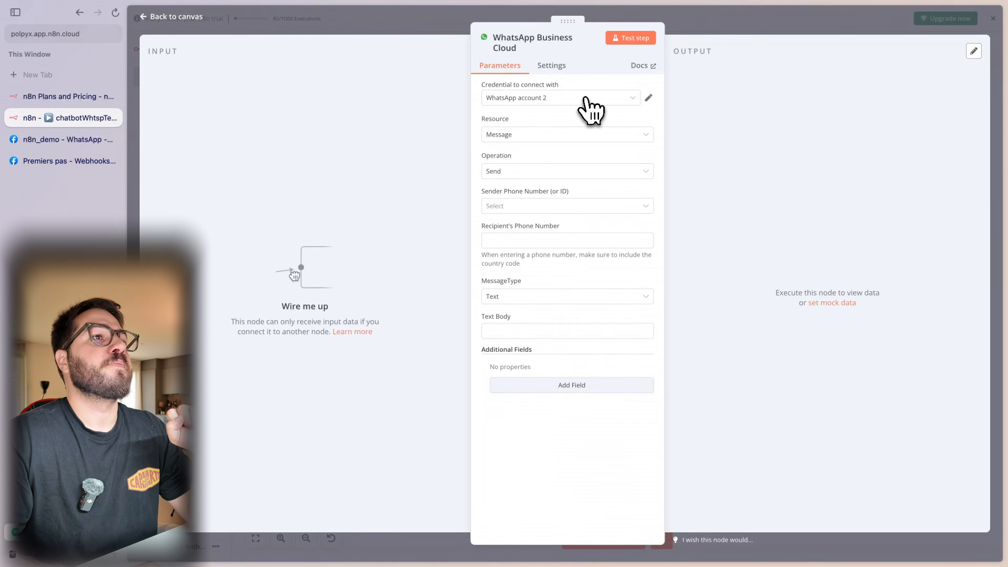
- Use WhatsApp account 2 with the test number as sender, and connect it after the AI Agent
click(575, 99)
click(572, 124)
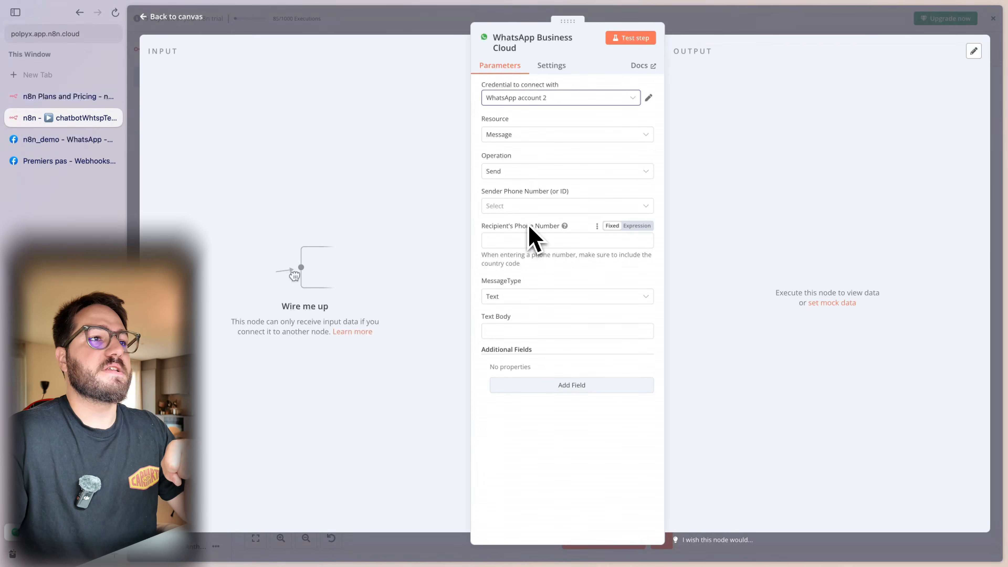
click(541, 208)
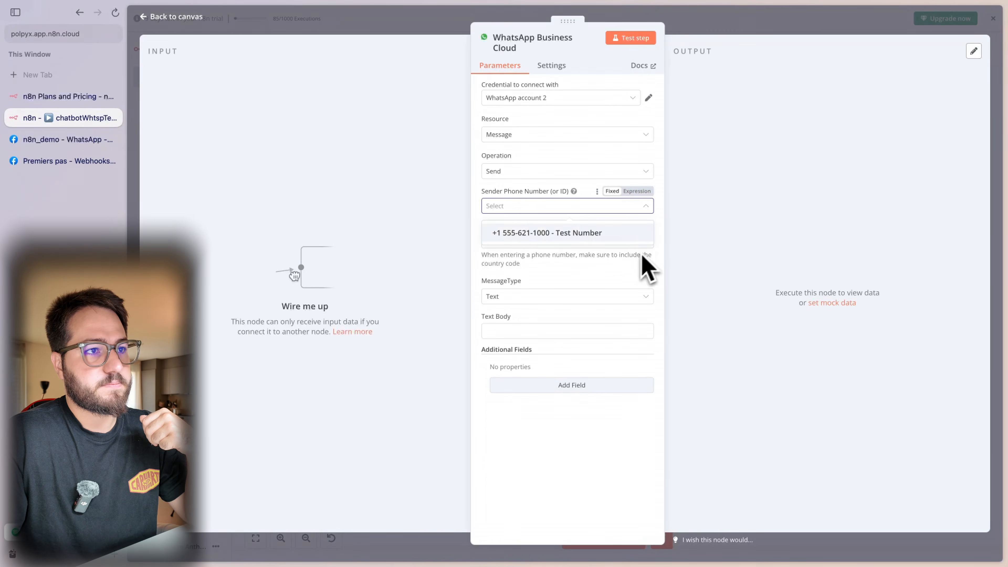
click(598, 238)
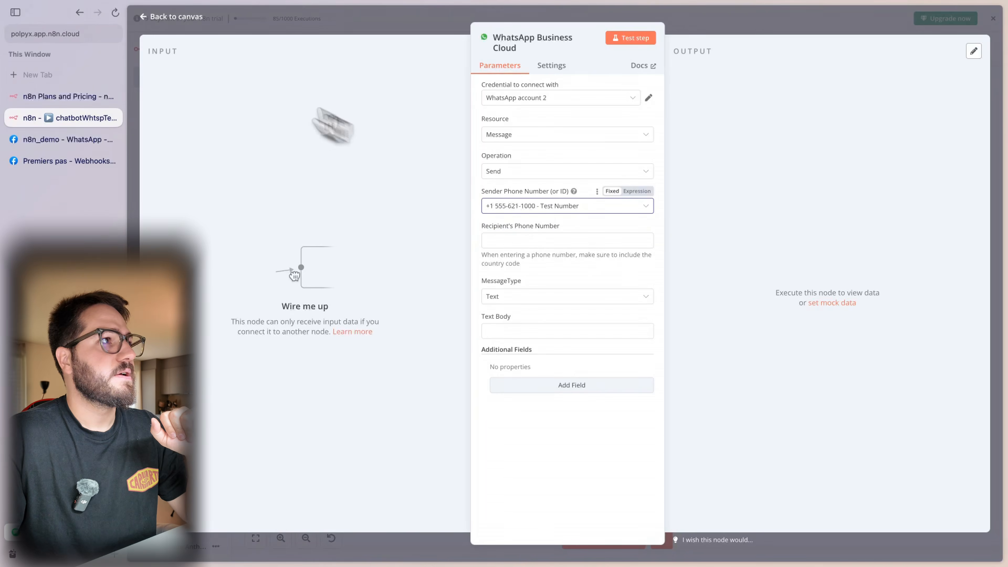
click(784, 40)
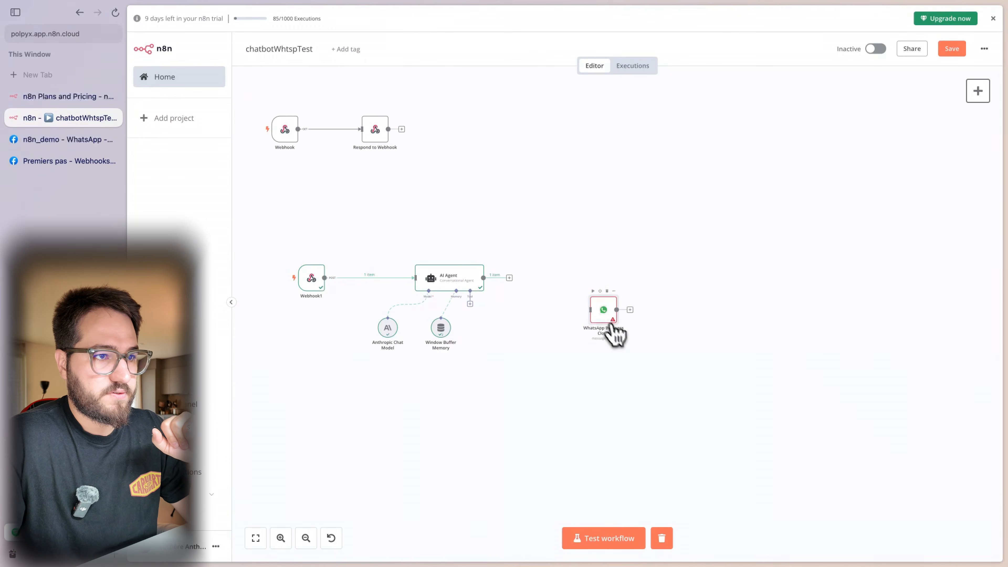
drag(614, 334, 583, 292)
- Reopen the WhatsApp node and confirm the test number as the sender phone number
double_click(579, 282)
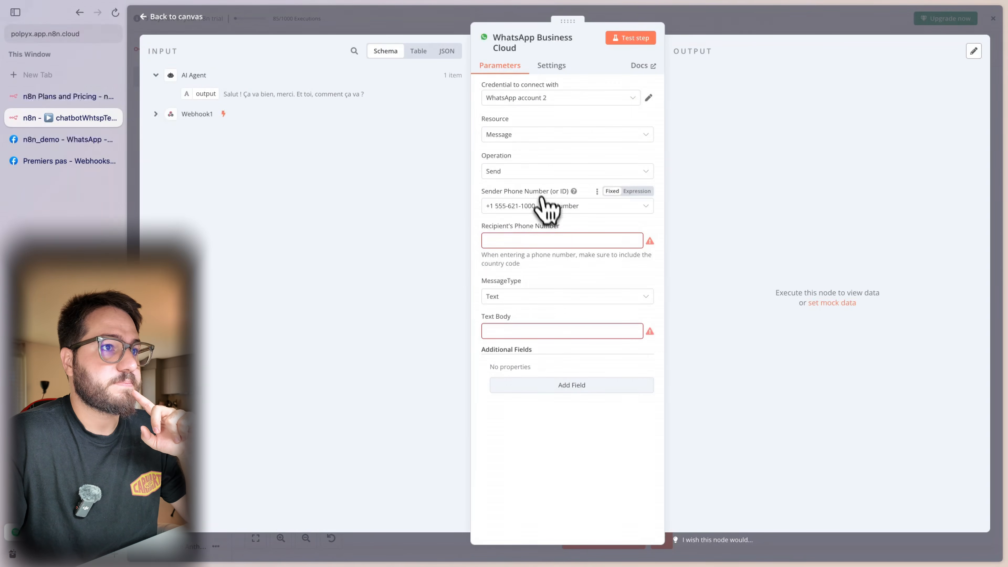
click(550, 207)
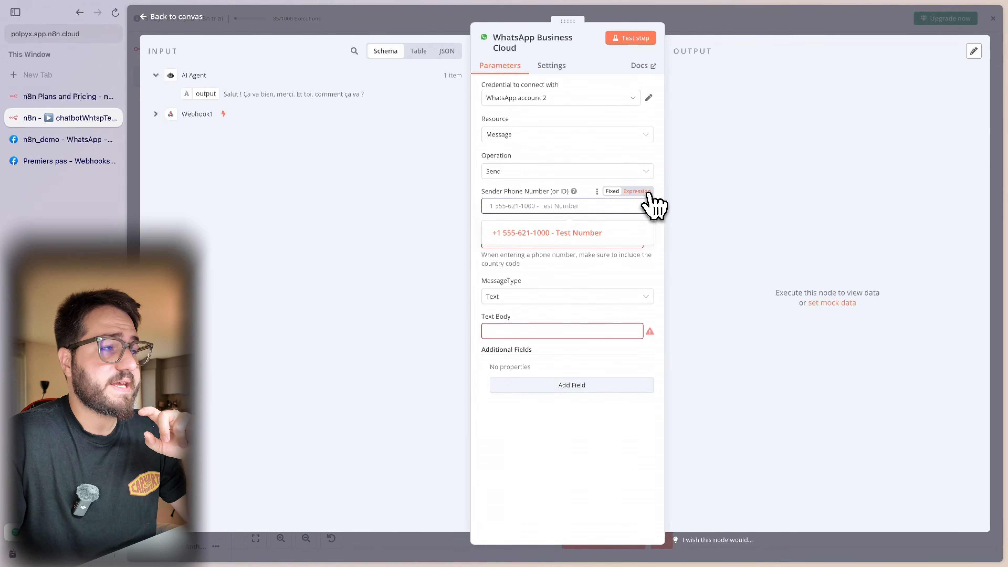
click(155, 114)
scroll(321, 304, down, 2)
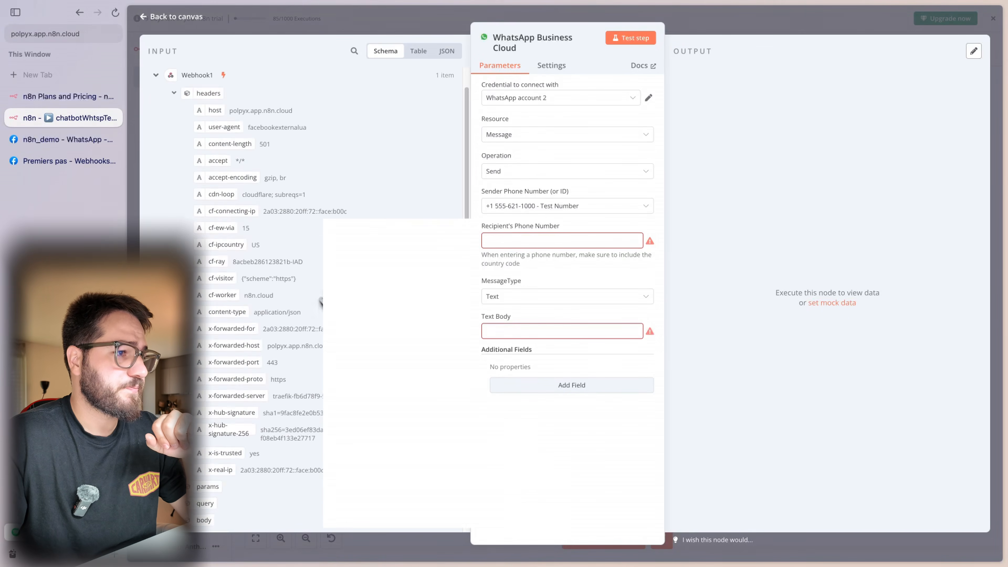
scroll(320, 304, down, 10)
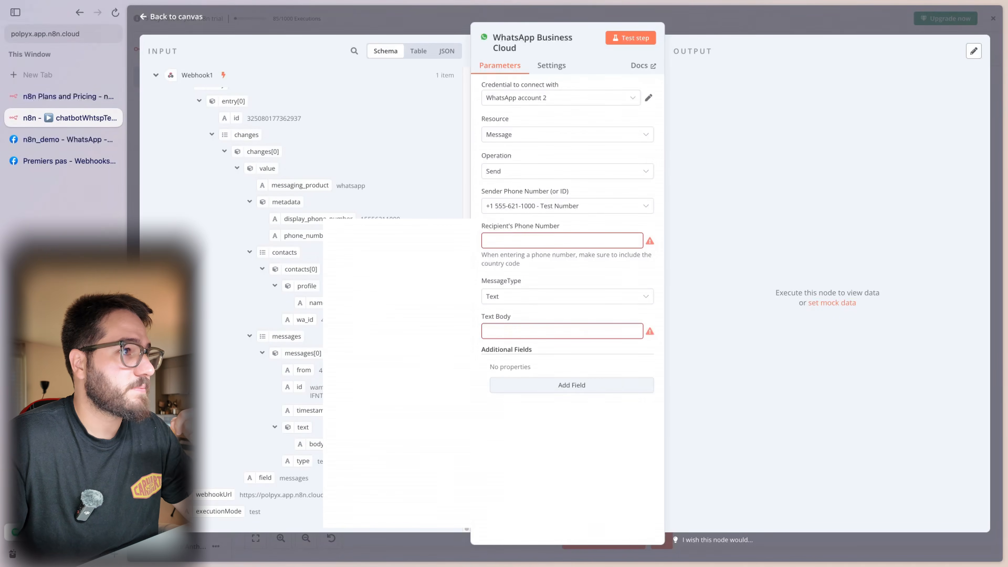
scroll(302, 214, up, 3)
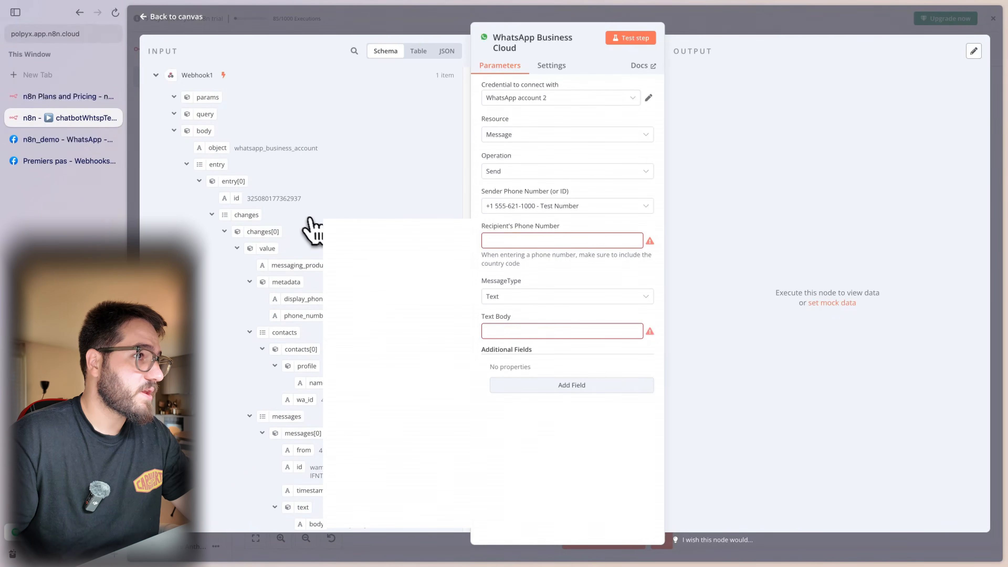
scroll(310, 227, up, 3)
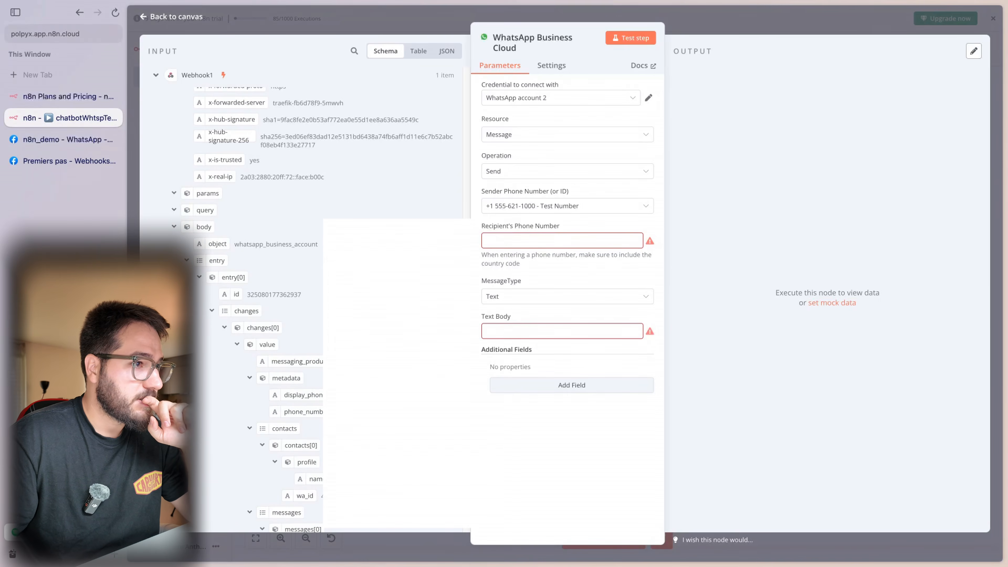
scroll(286, 401, up, 1)
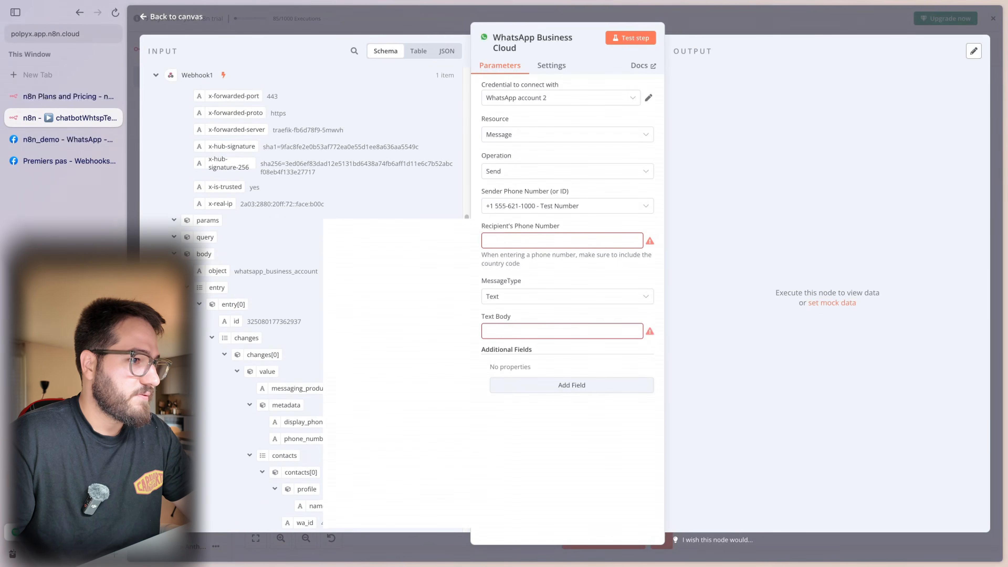
scroll(295, 476, up, 1)
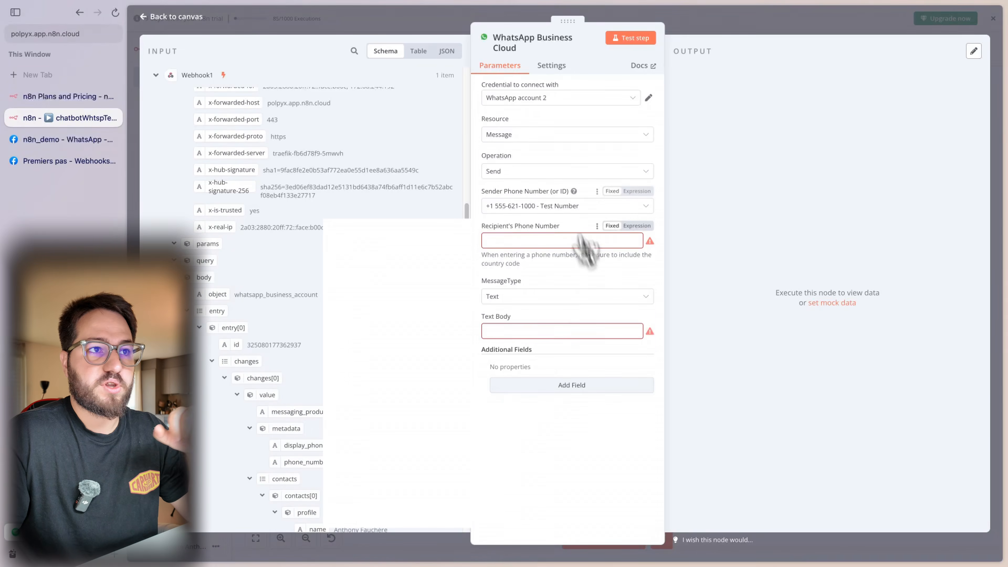
- Set the WhatsApp node's recipient phone number to the Webhook1 contact's wa_id expression
drag(551, 191, 568, 191)
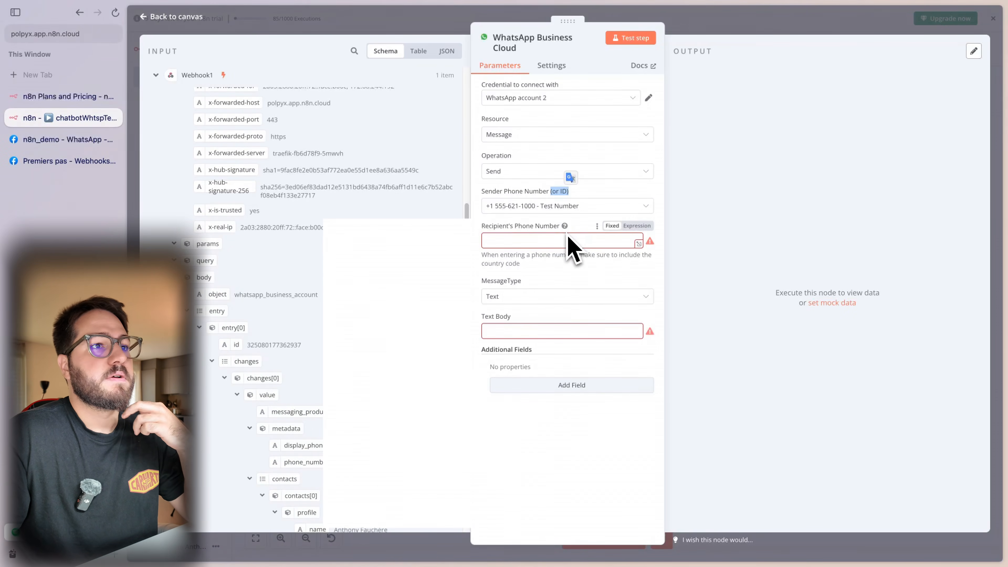
click(577, 240)
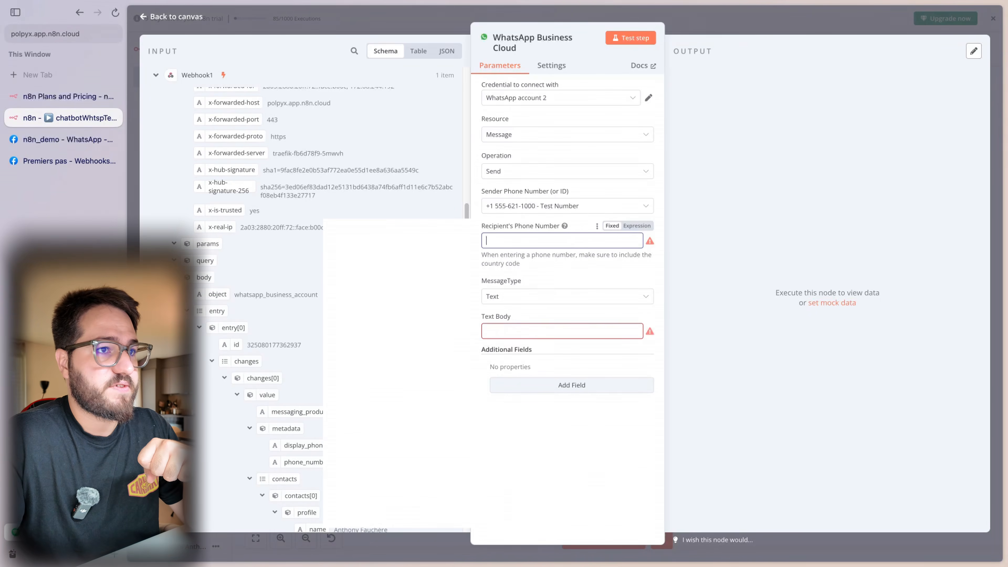
click(637, 226)
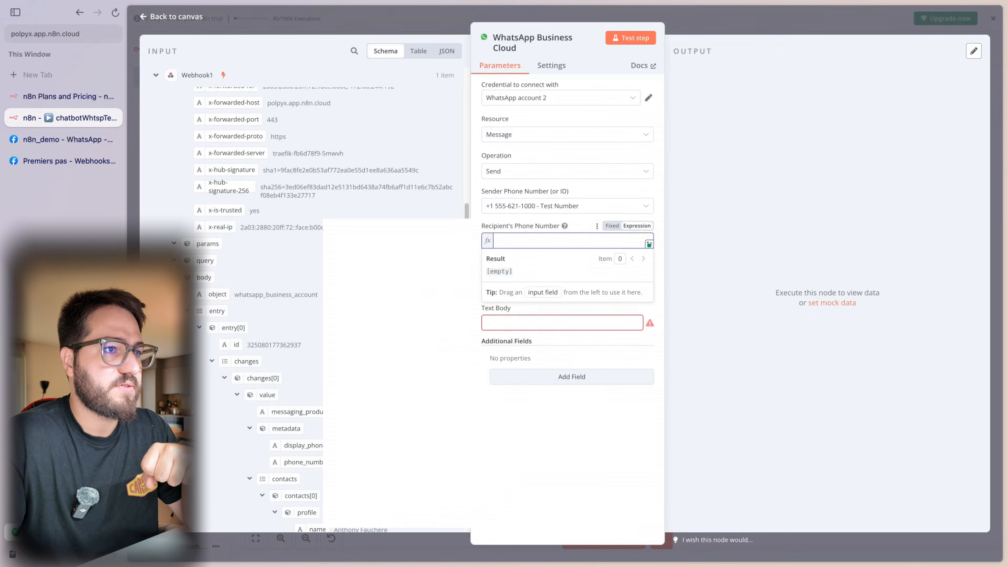
scroll(302, 310, down, 5)
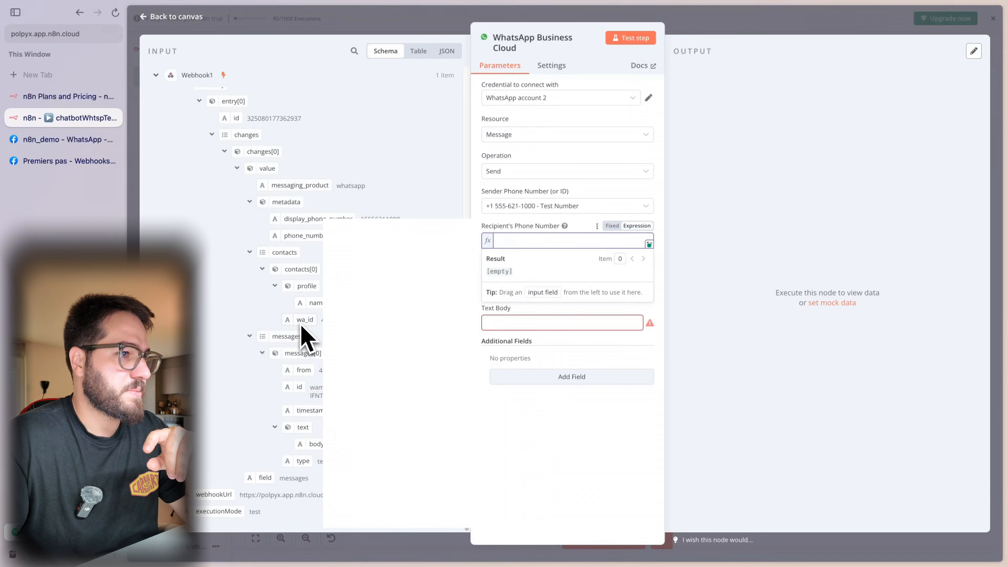
drag(302, 327, 524, 254)
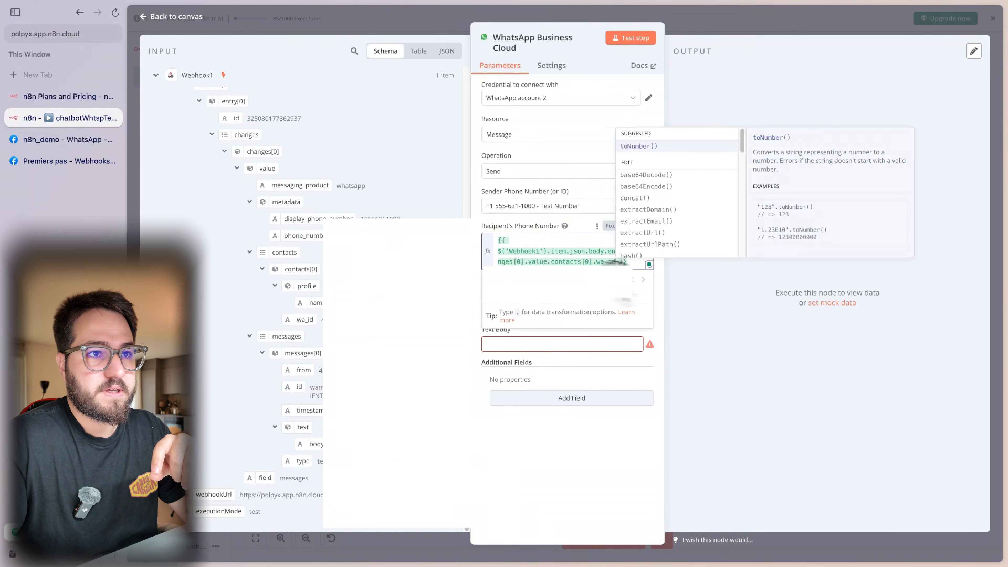
click(756, 314)
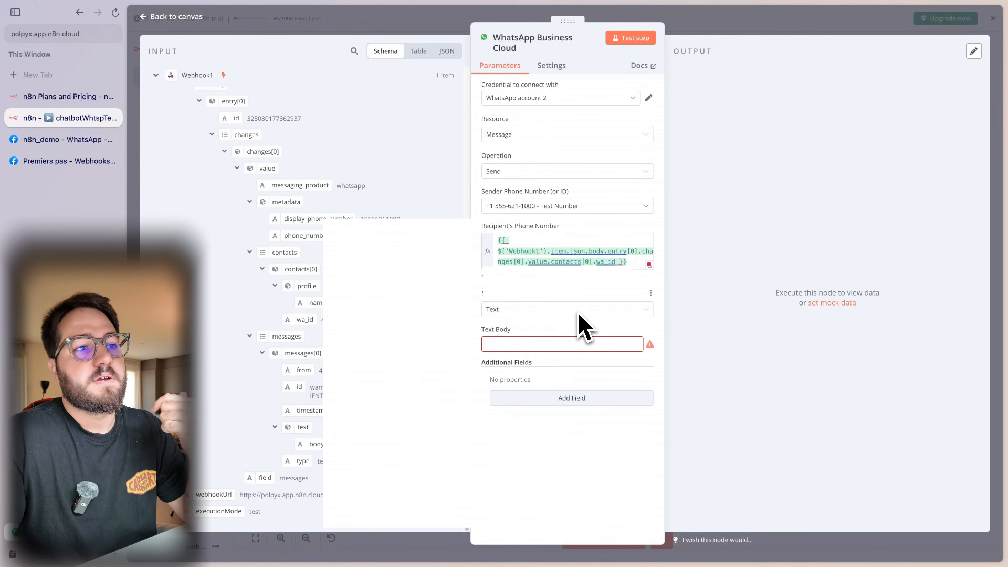
- Fill the message text body with the AI Agent's {{ $json.output }} and return to the canvas
click(531, 338)
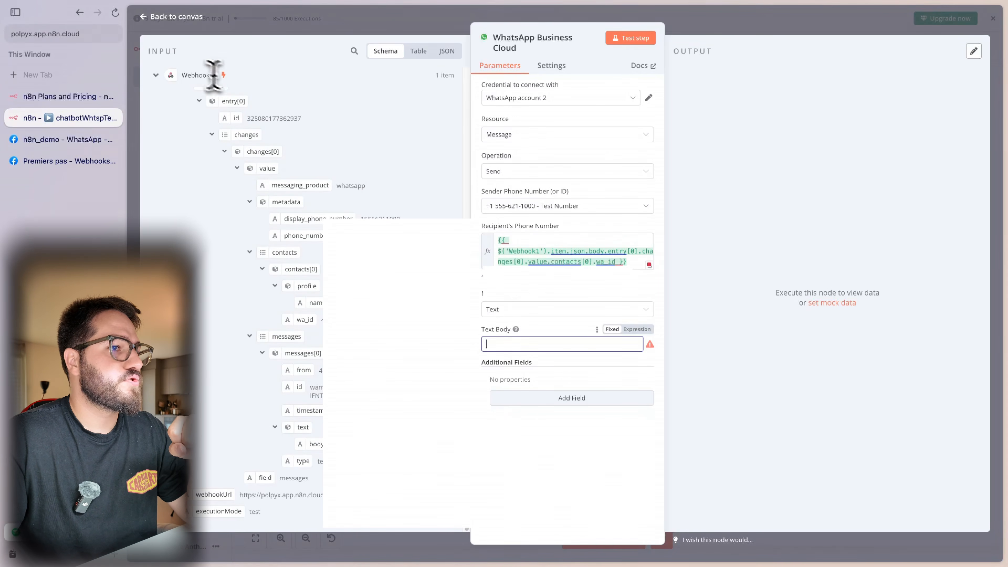
scroll(167, 76, up, 10)
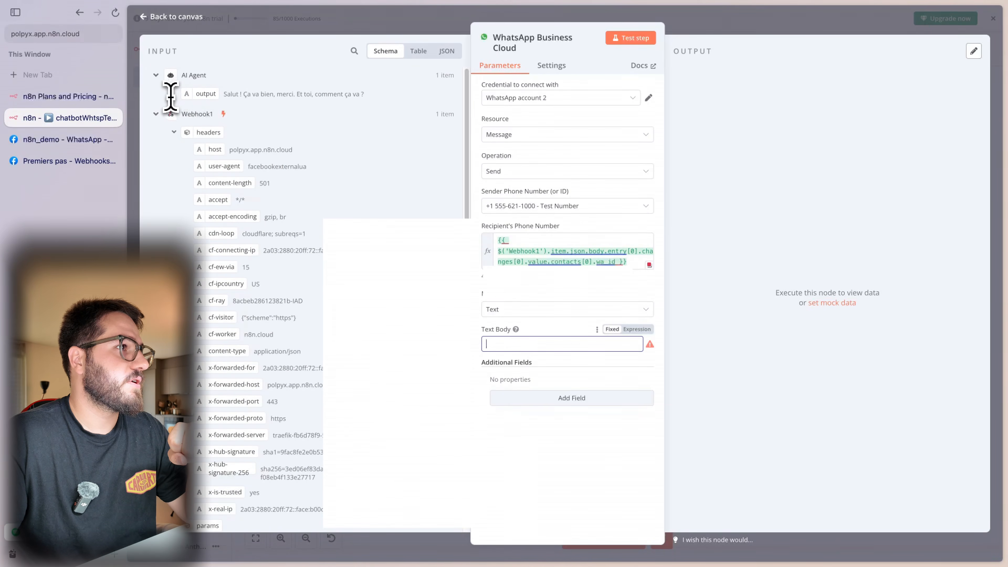
click(155, 114)
drag(206, 93, 551, 352)
click(736, 471)
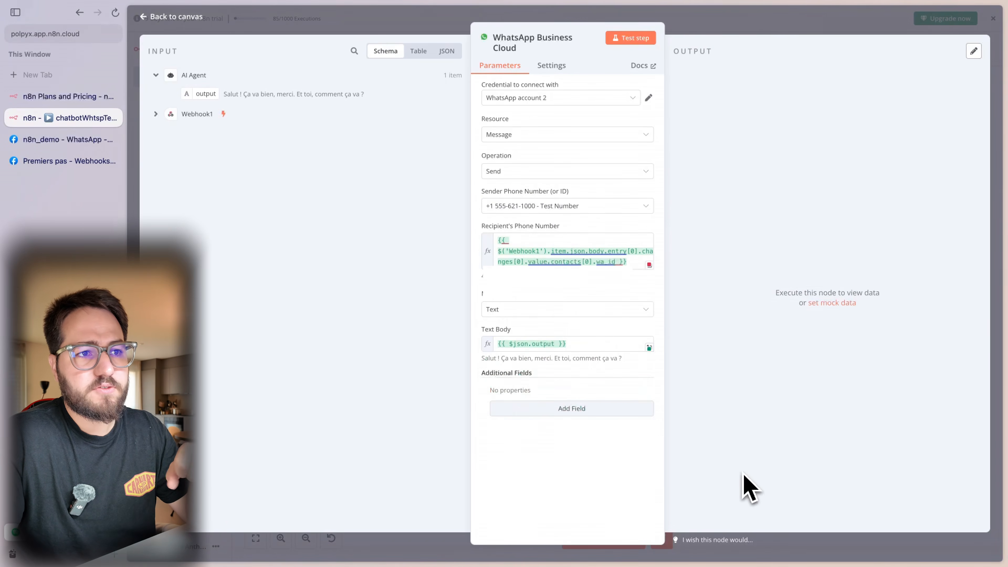
click(685, 25)
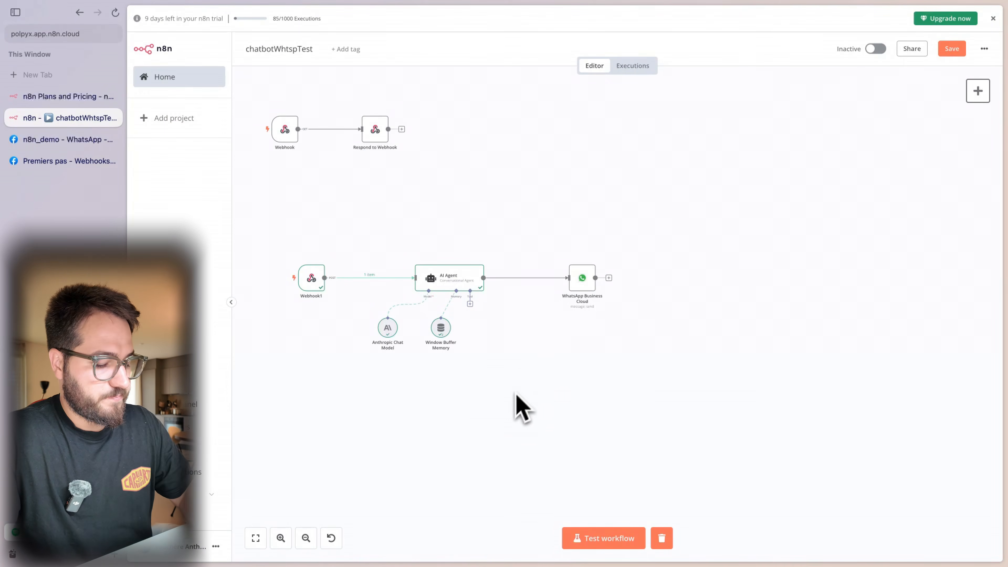
- Look over the Webhook1 node, then start a test run of chatbotWhtspTest awaiting a trigger
drag(489, 396, 514, 386)
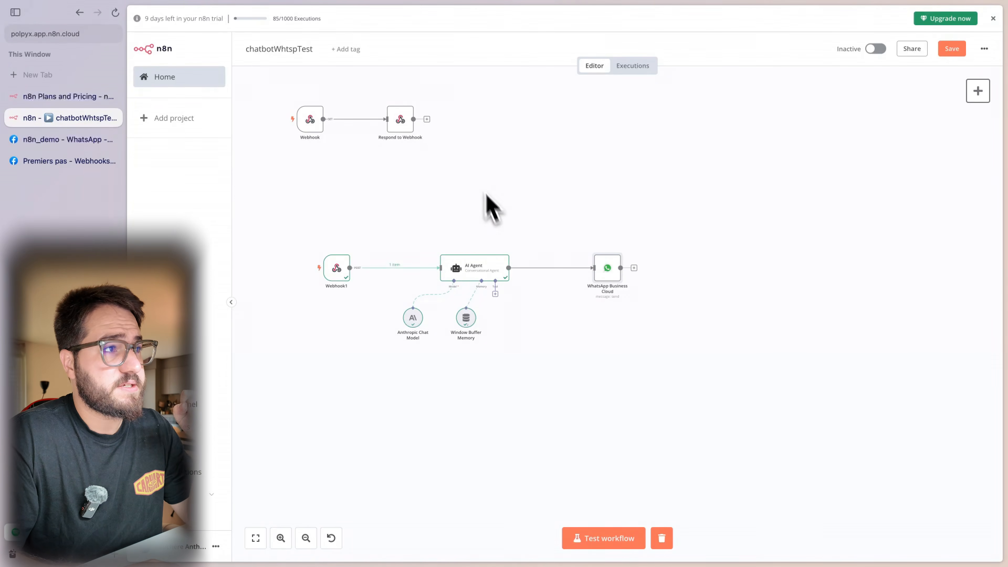
drag(459, 149, 353, 191)
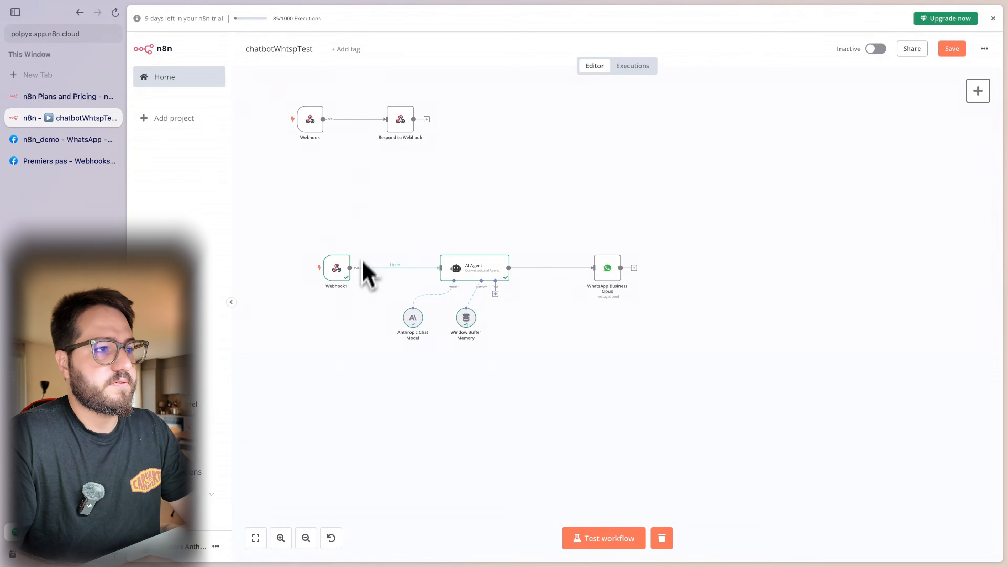
double_click(340, 276)
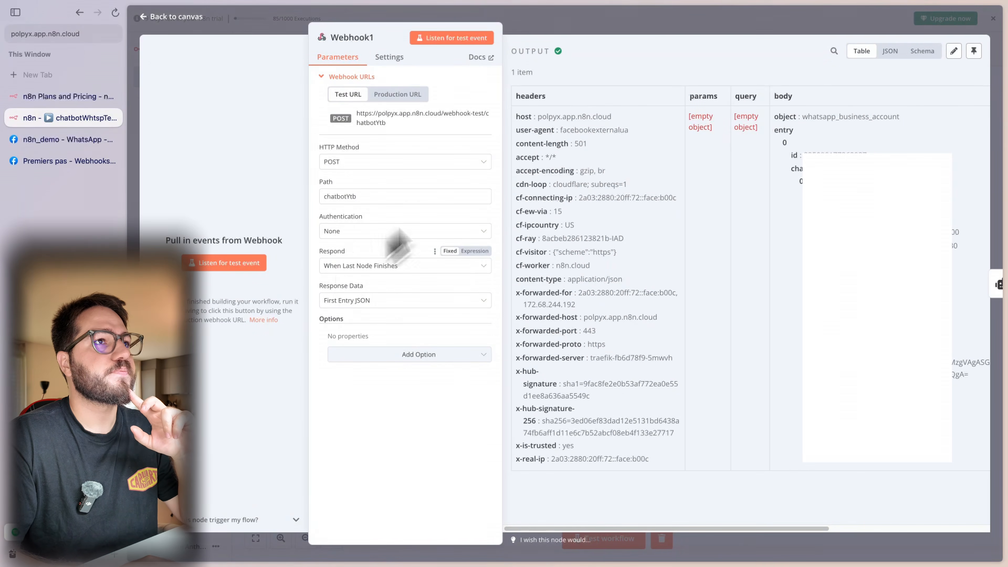
click(577, 27)
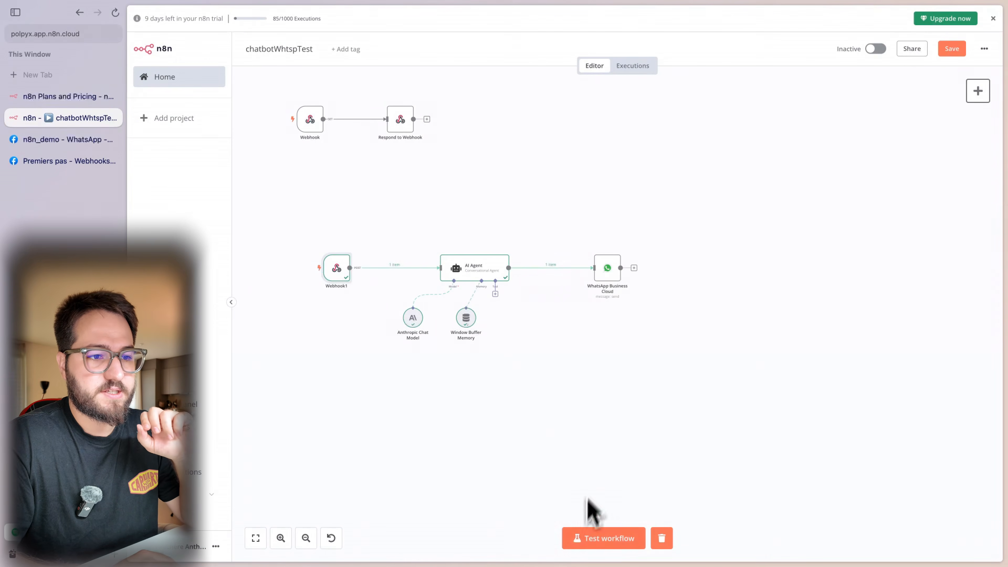
click(579, 544)
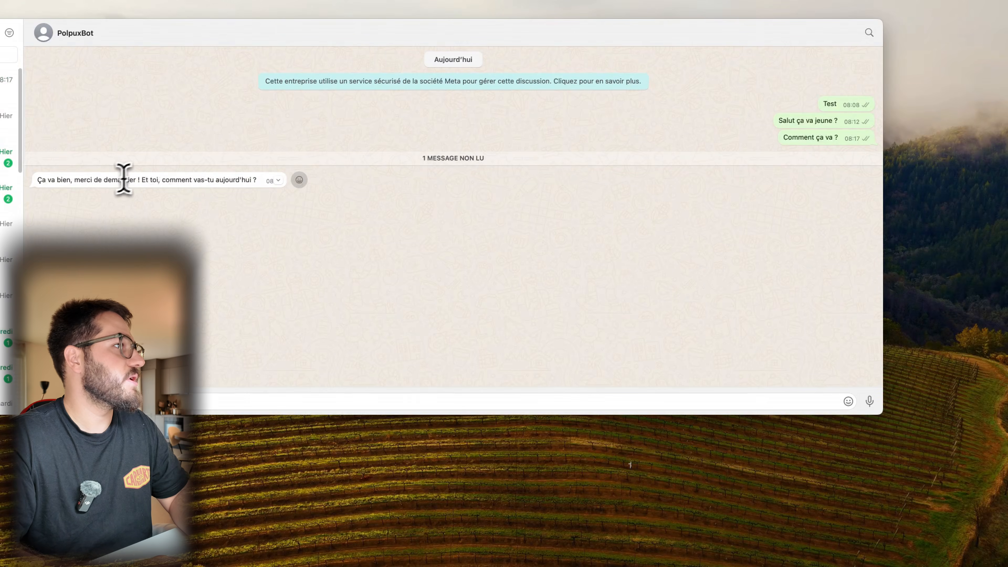
- Check the bot's French reply in WhatsApp, then open the original Webhook node's settings in n8n
drag(74, 180, 140, 181)
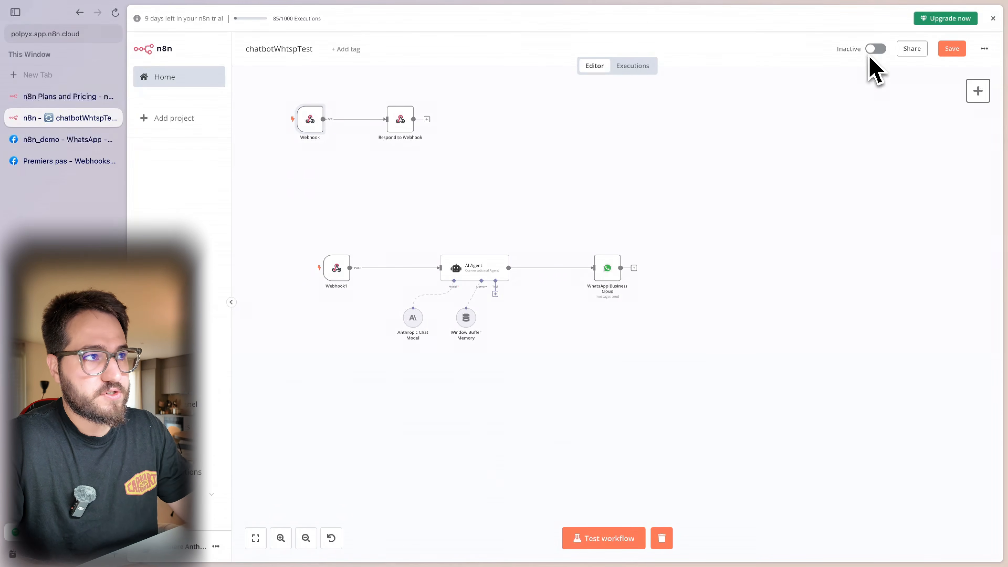
double_click(314, 120)
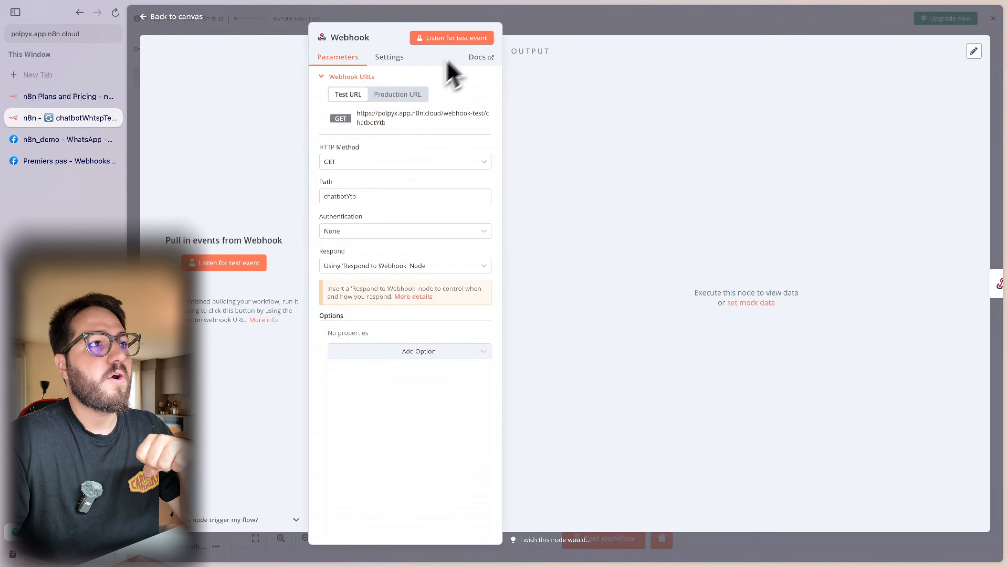
- Copy the Webhook node's production URL and bring up Meta's n8n_demo webhook configuration page
click(415, 96)
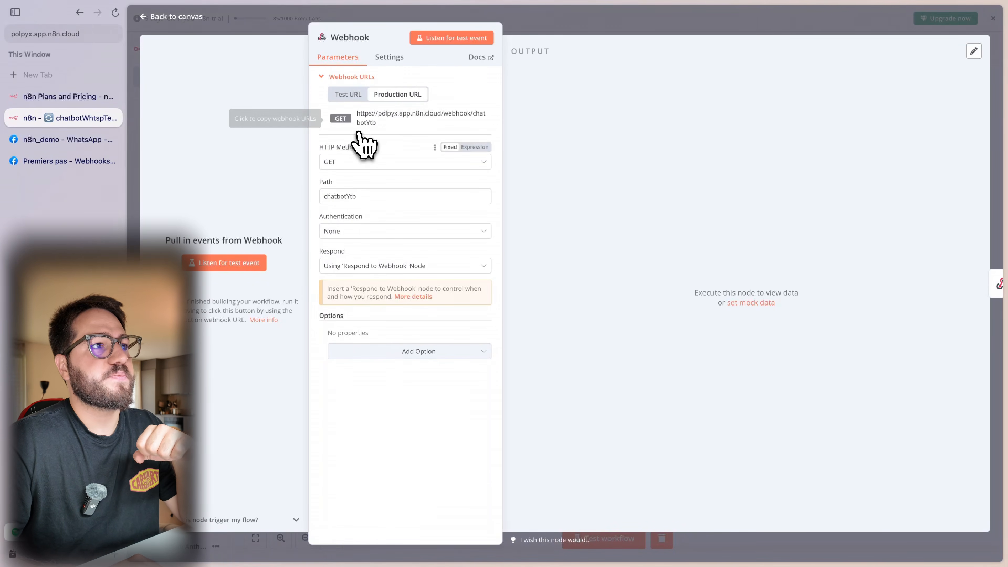
click(366, 127)
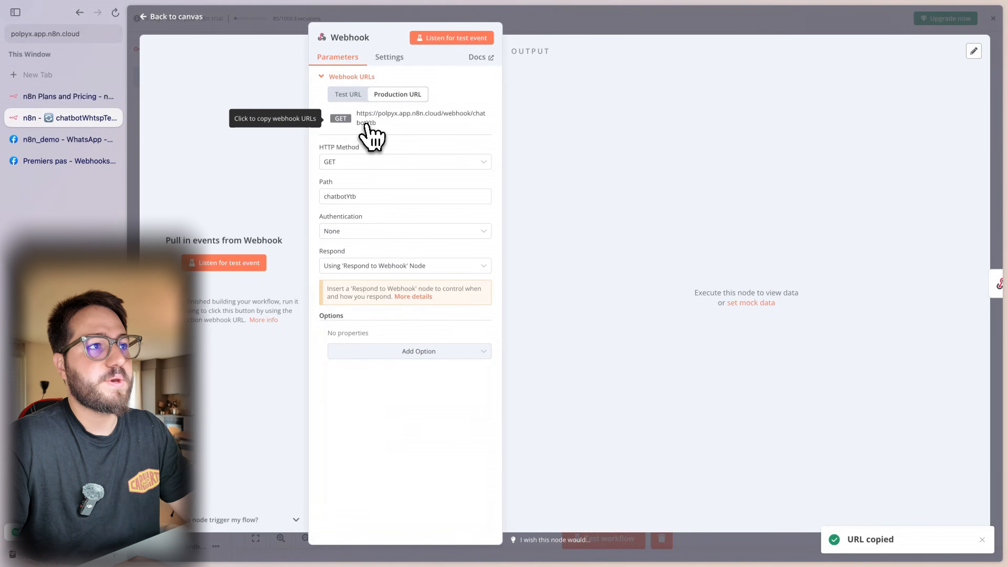
click(48, 146)
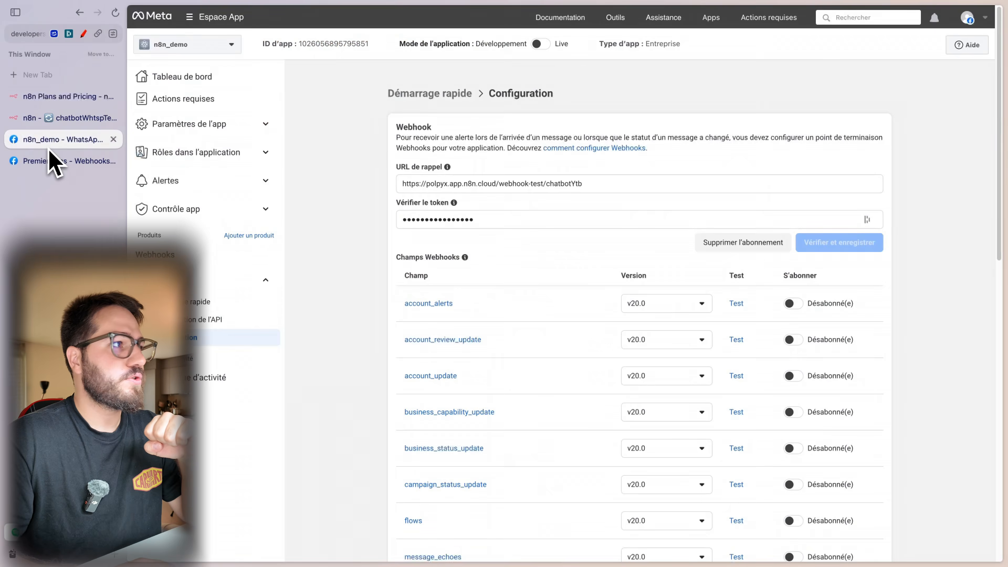
- Replace Meta's callback URL with the n8n production URL and enter a new verify token
triple_click(435, 183)
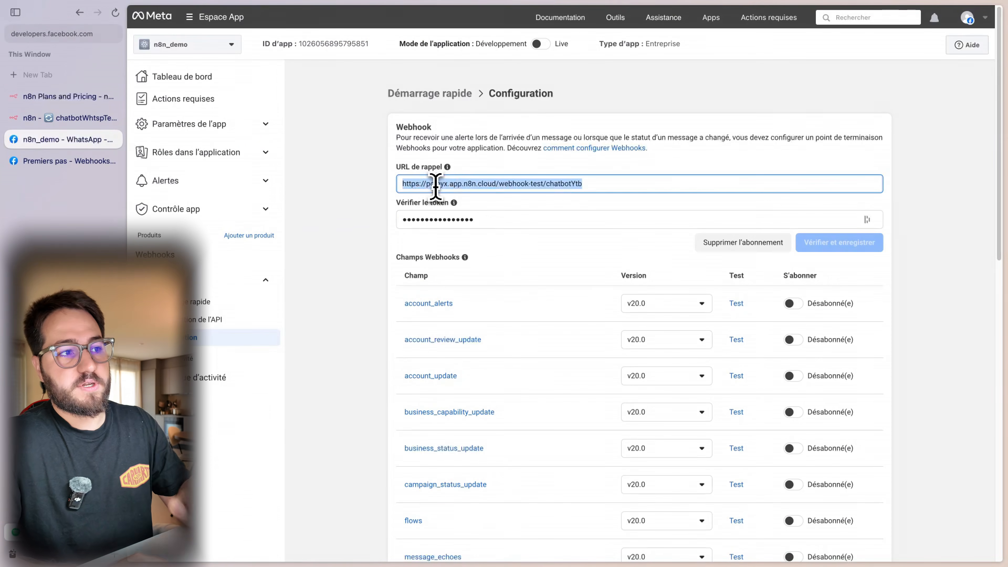
key(super+v)
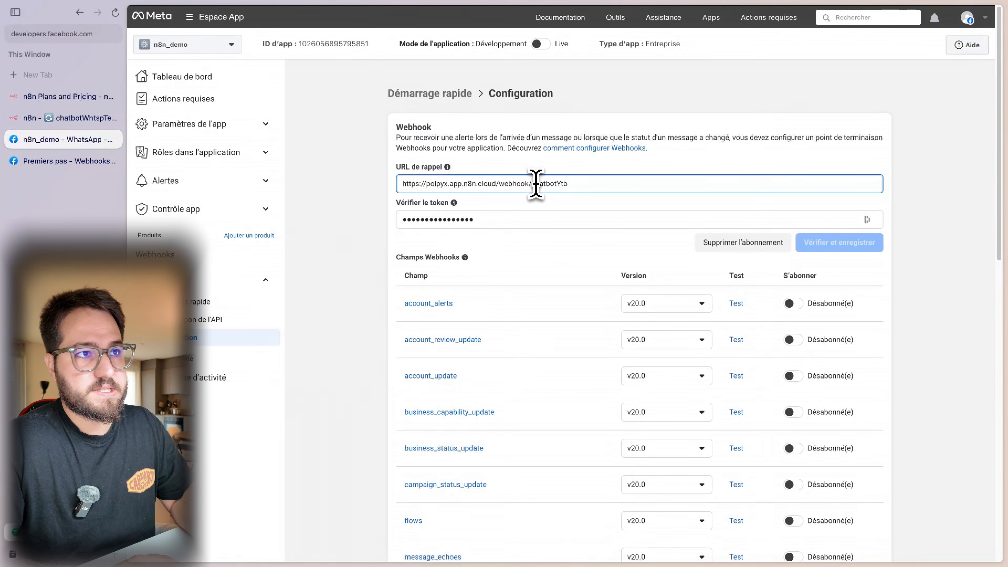
click(637, 221)
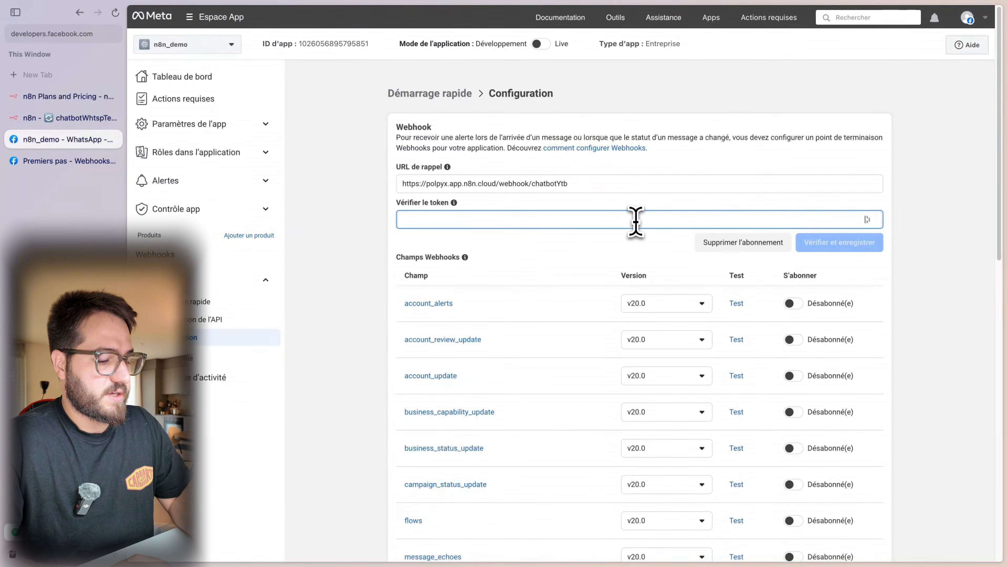
text(123)
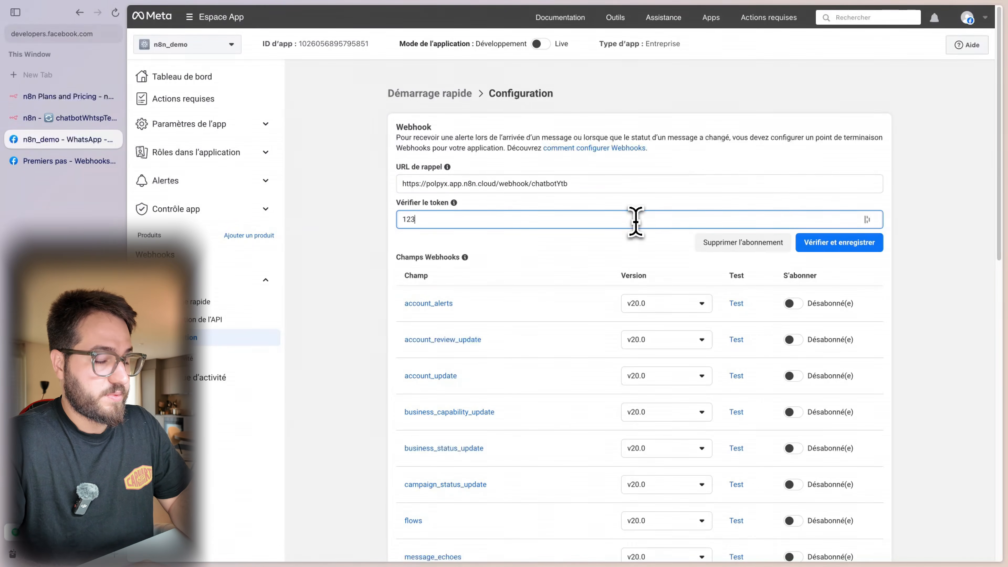
text(45)
click(74, 118)
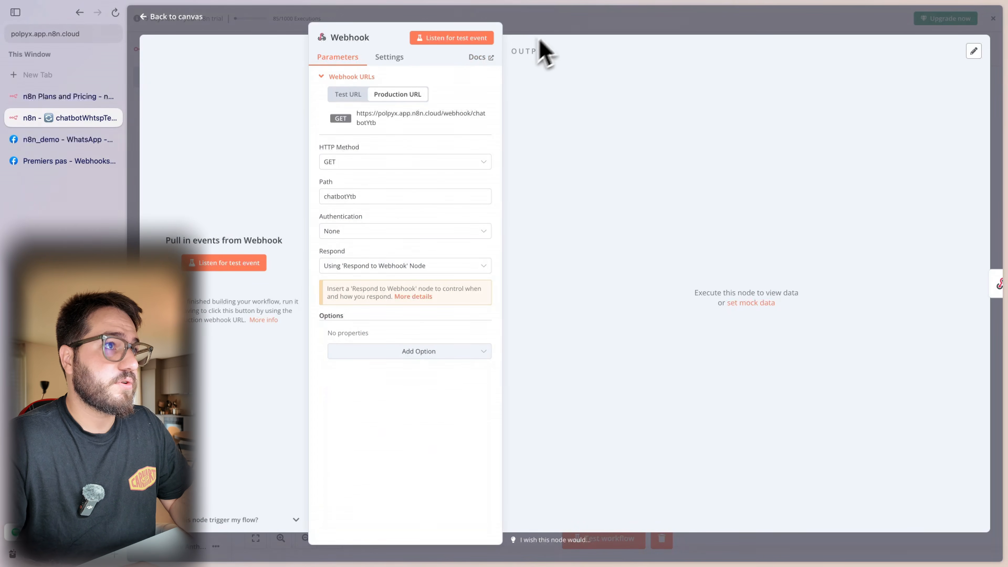
- Start an n8n test run and try verifying Meta's production callback, which fails validation
click(552, 27)
click(617, 539)
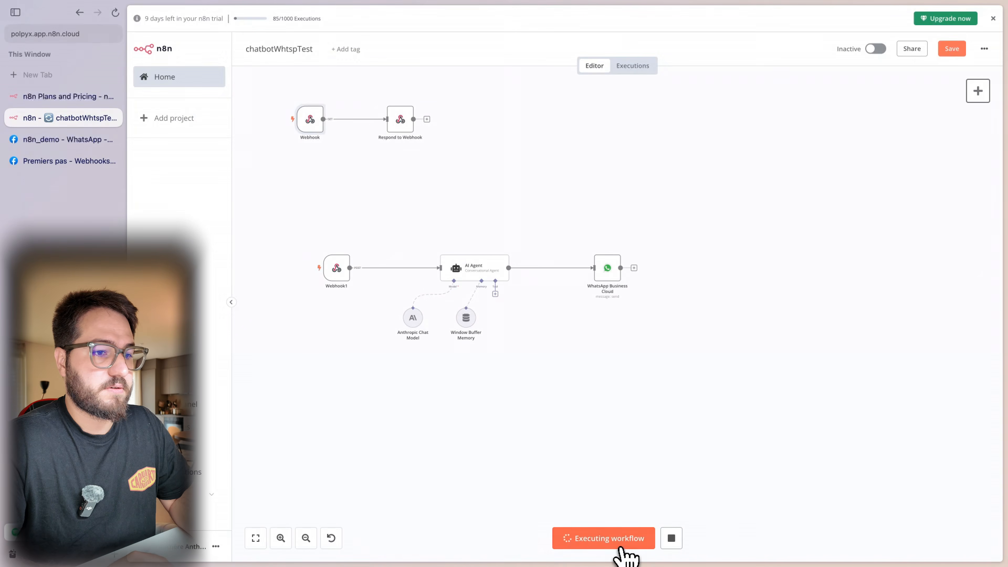
click(37, 146)
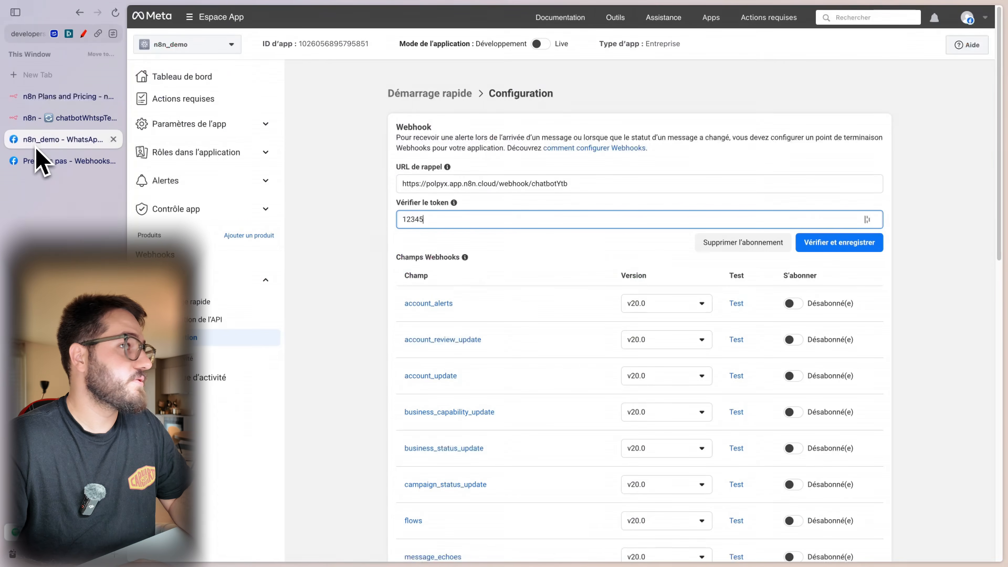
click(834, 243)
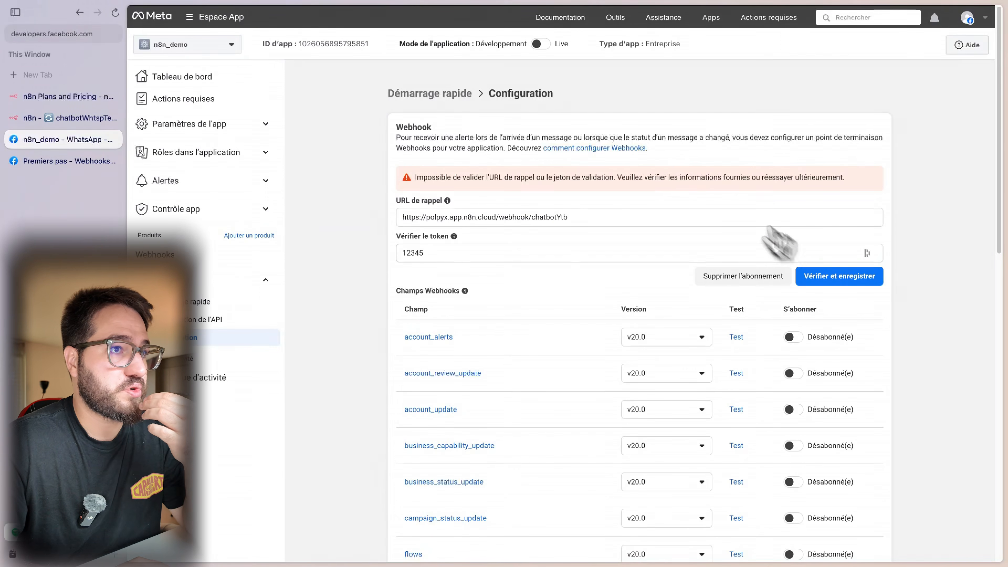
click(79, 118)
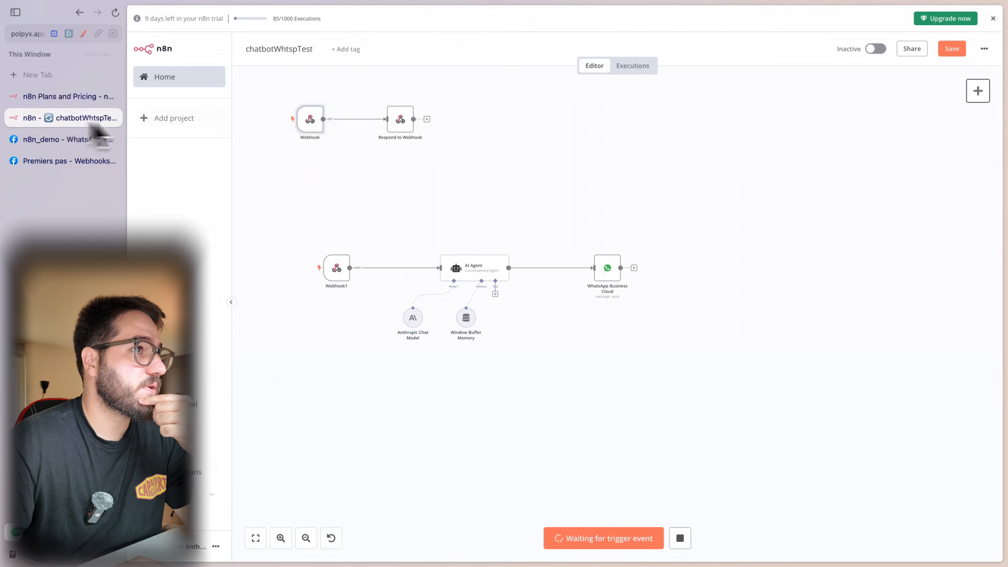
- Stop the test listening and review the top Webhook node's production URL
double_click(308, 127)
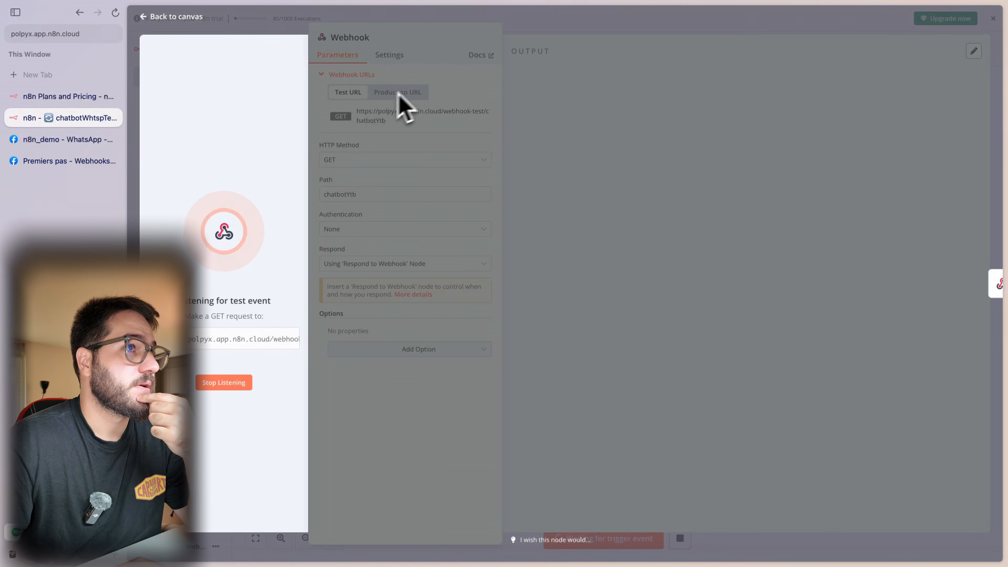
click(518, 25)
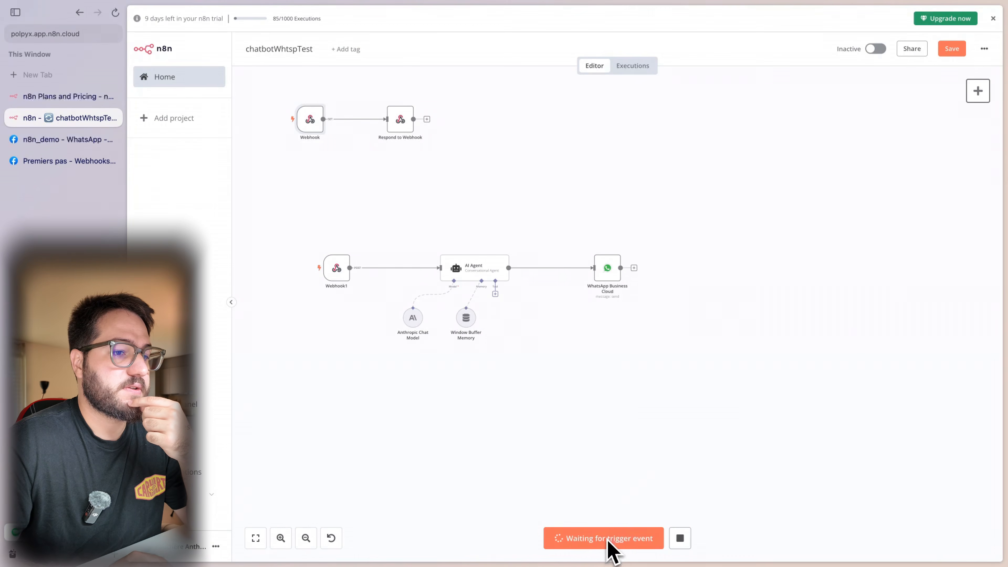
click(680, 538)
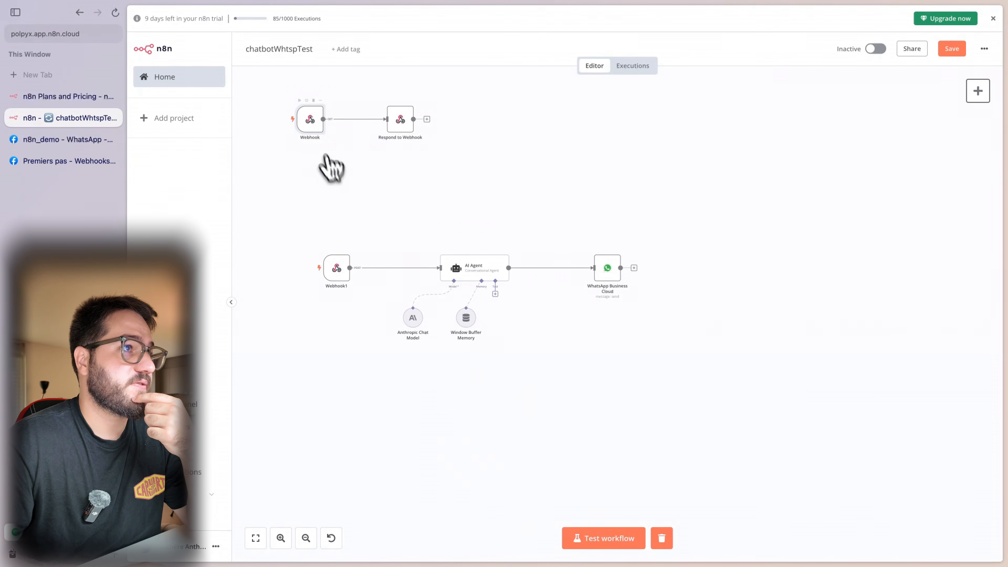
double_click(314, 128)
click(417, 94)
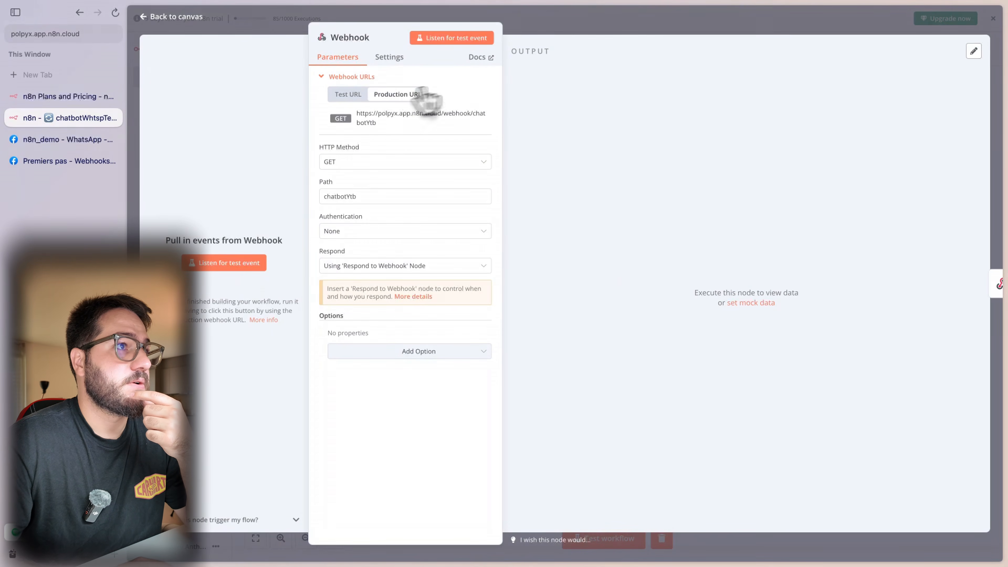
click(572, 36)
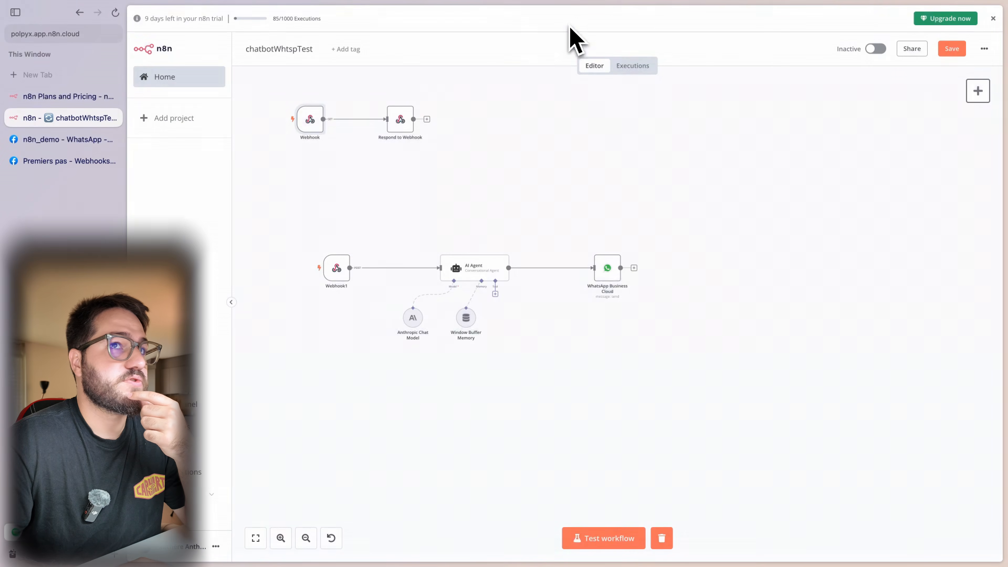
- Switch the chatbotWhtspTest workflow to Active and recheck the Webhook's production URL
click(876, 49)
click(657, 313)
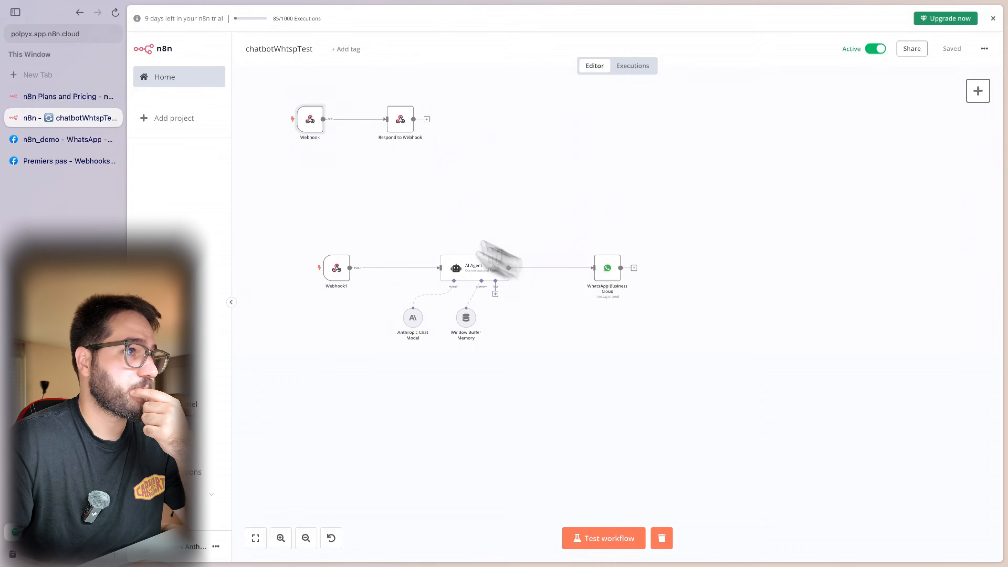
double_click(317, 132)
click(411, 97)
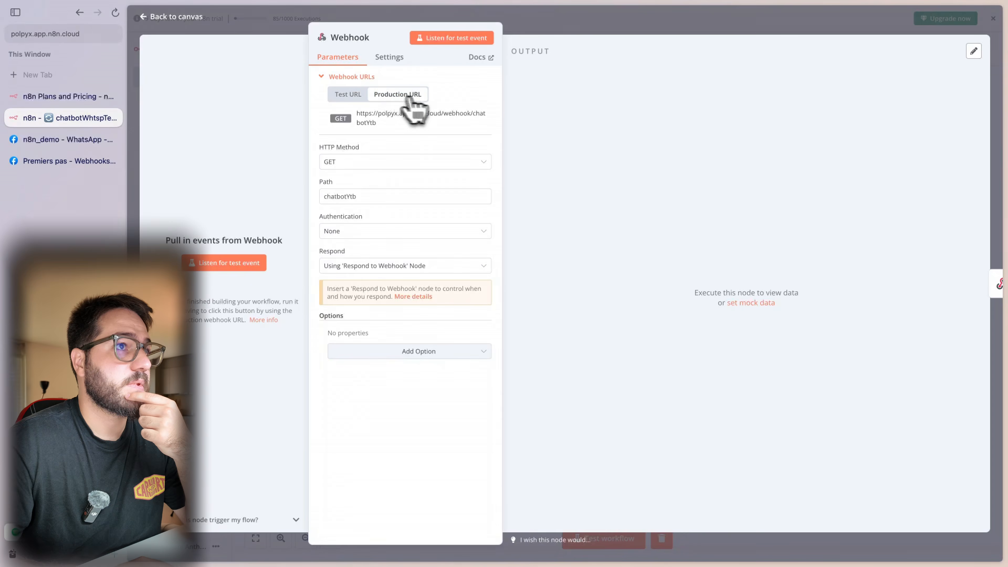
click(900, 34)
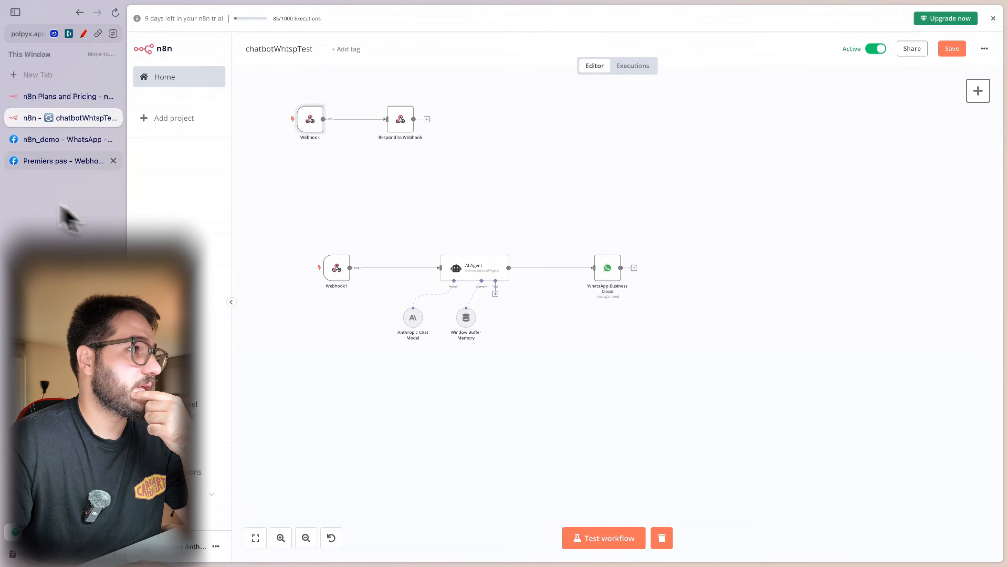
click(16, 143)
- Verify and save the production callback in Meta, confirming the messages field stays subscribed
click(837, 277)
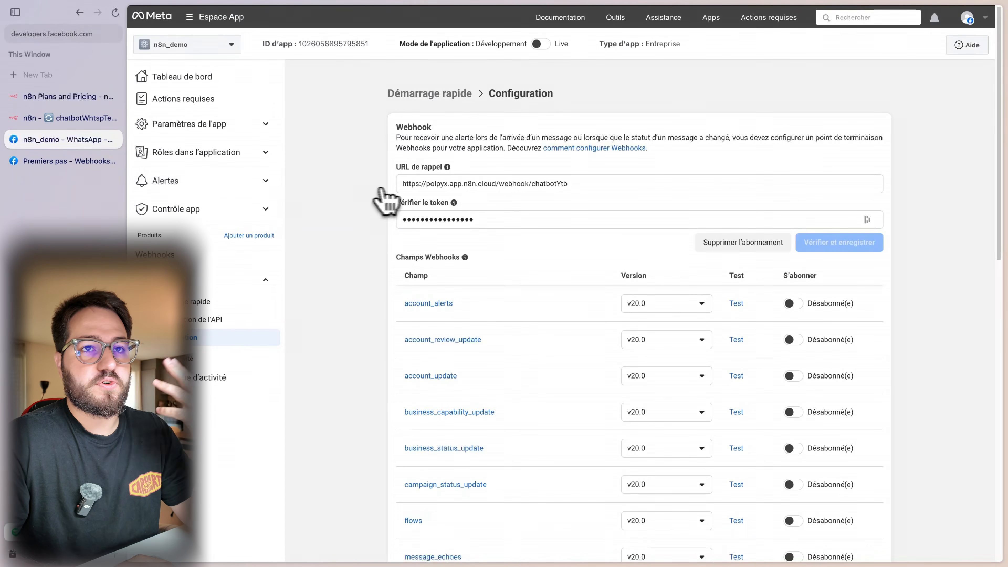
scroll(528, 265, down, 9)
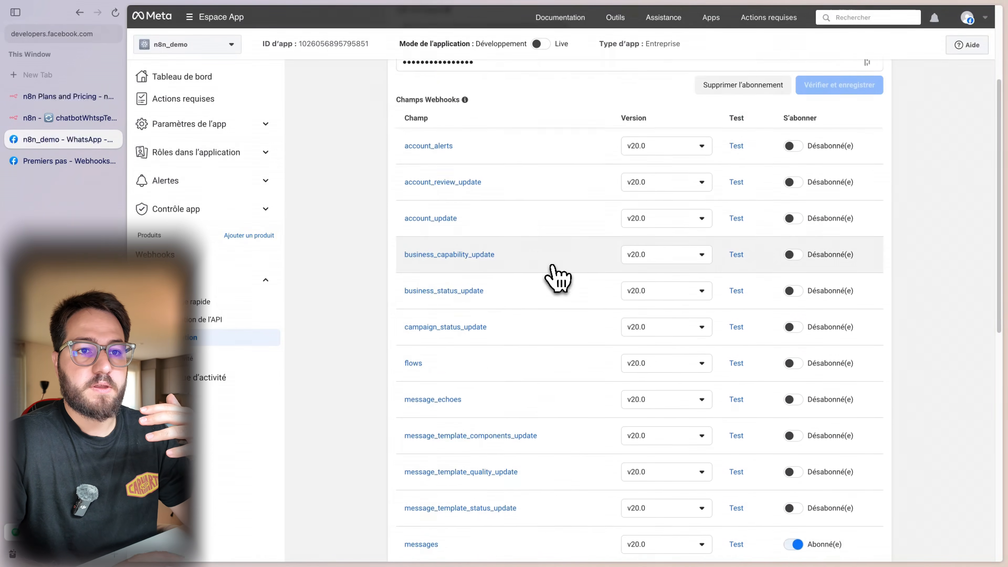
scroll(551, 275, up, 10)
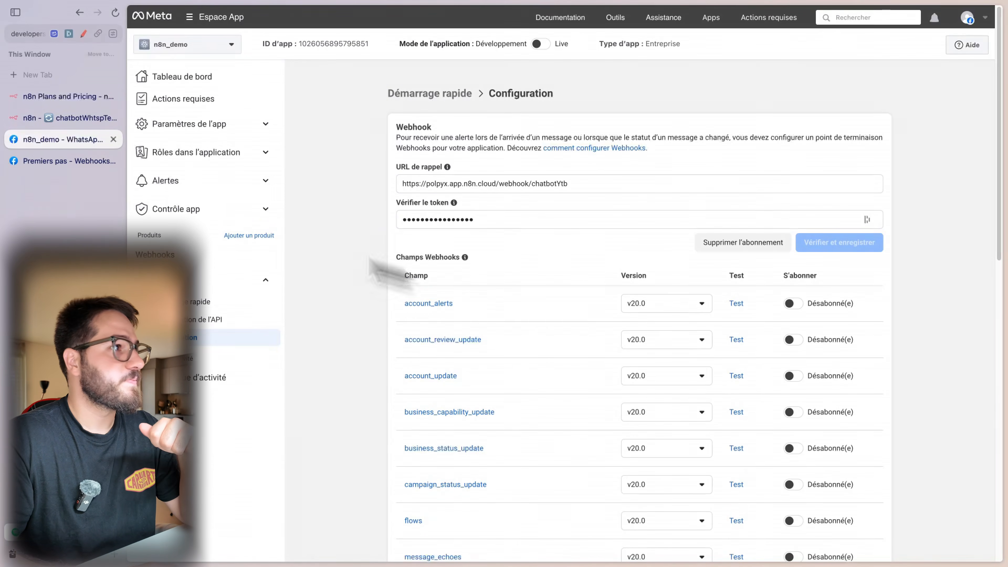
click(47, 119)
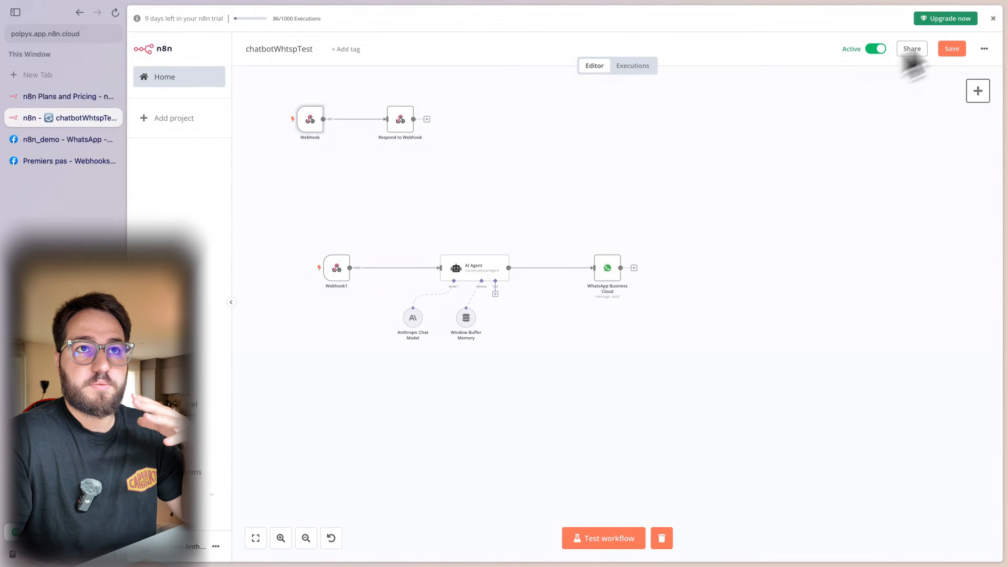
- Review Webhook1's production URL, then delete the unused Webhook and Respond to Webhook nodes
double_click(335, 269)
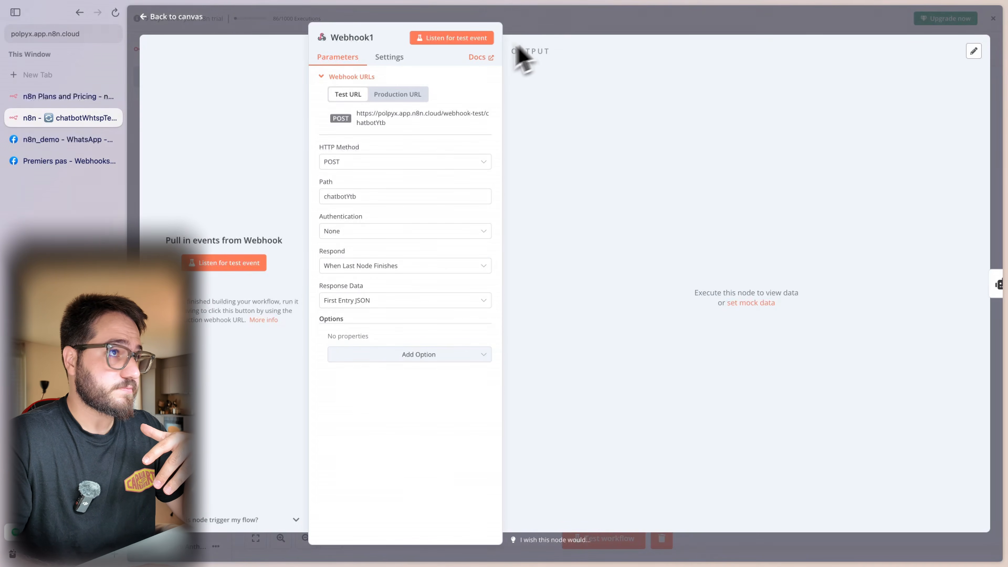
click(530, 30)
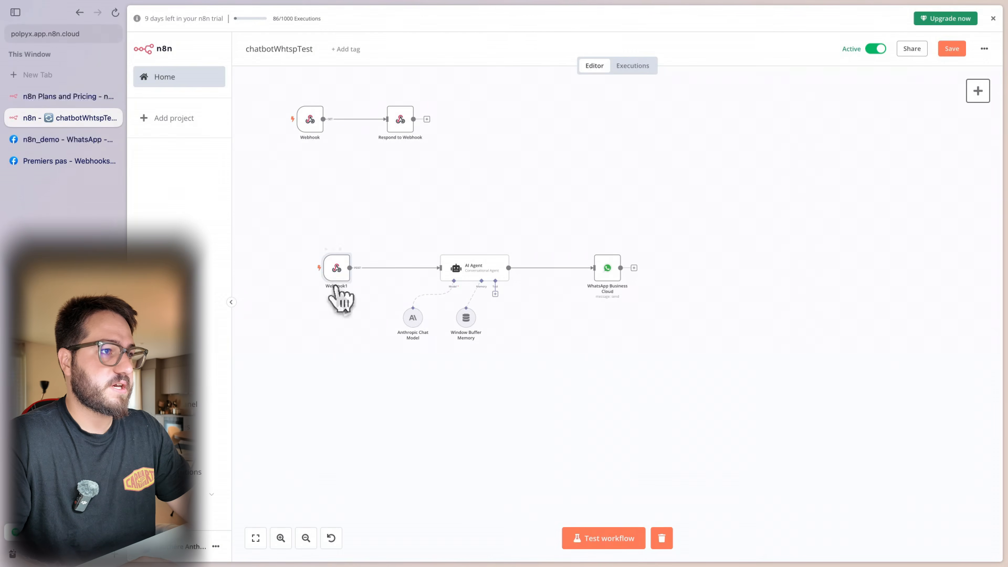
double_click(337, 270)
click(397, 94)
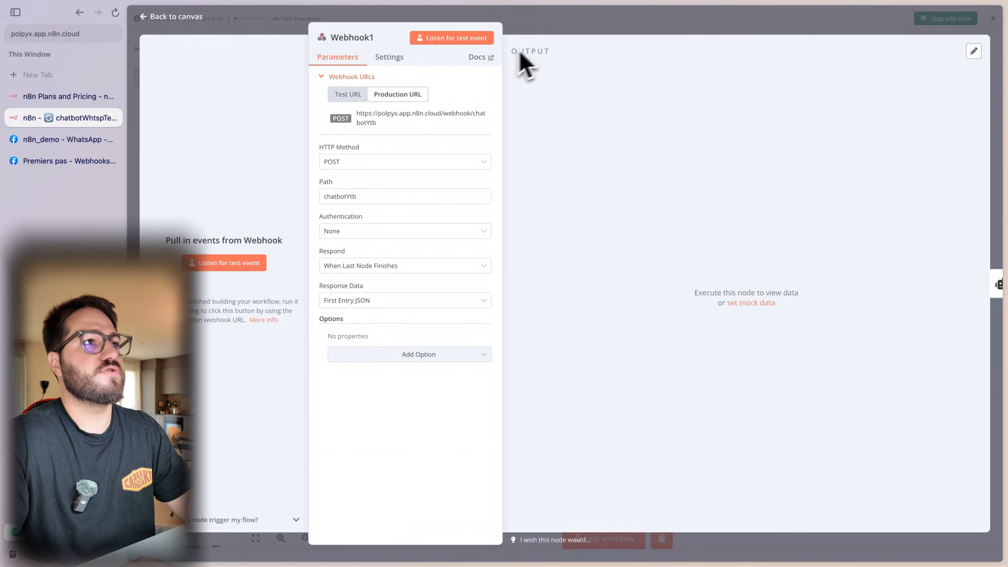
click(539, 19)
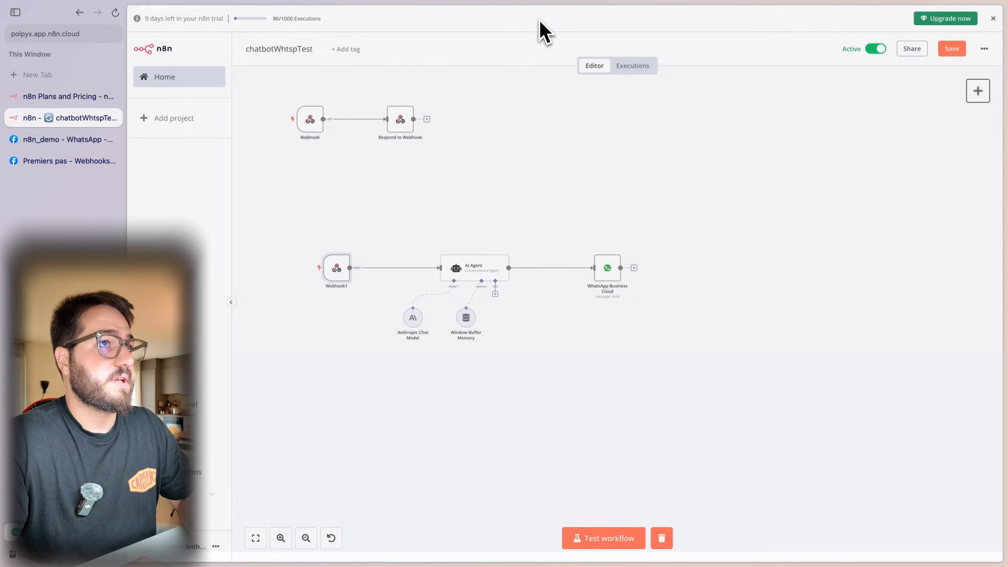
drag(385, 147, 245, 92)
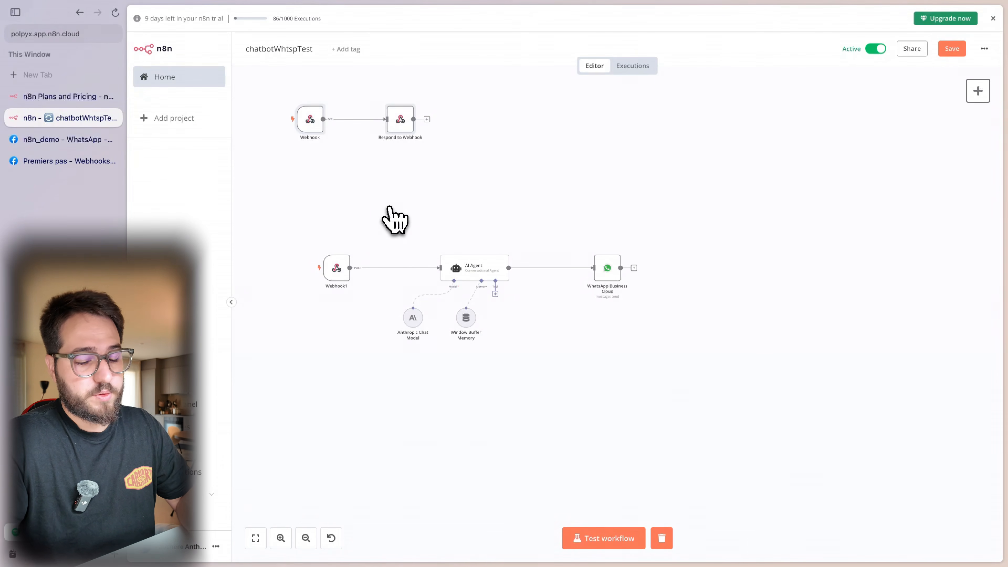
key(Delete)
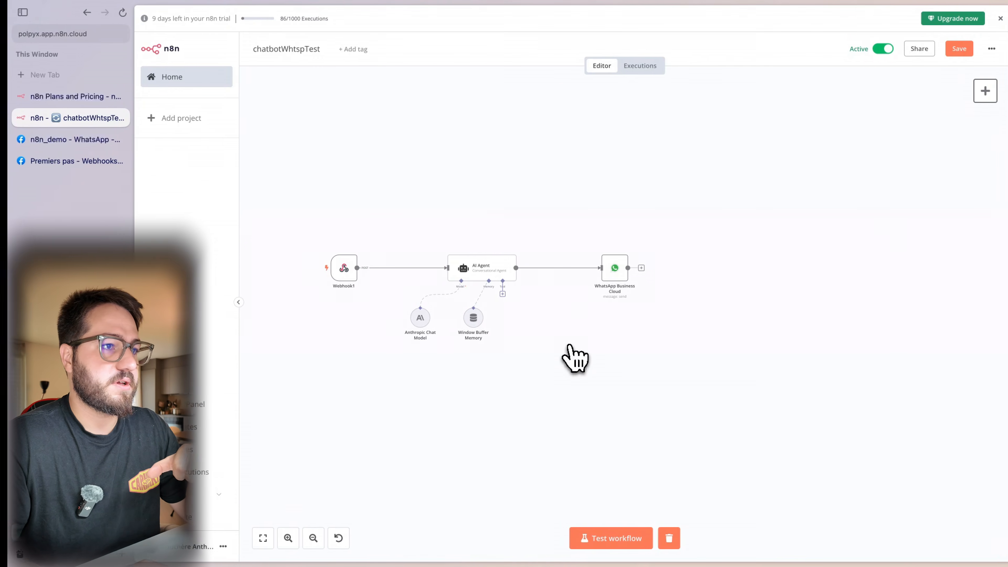
- Send 'Donne moi la recette d'une tarte aux pommes' to the bot in WhatsApp
key(ctrl+Left)
key(ctrl+Left)
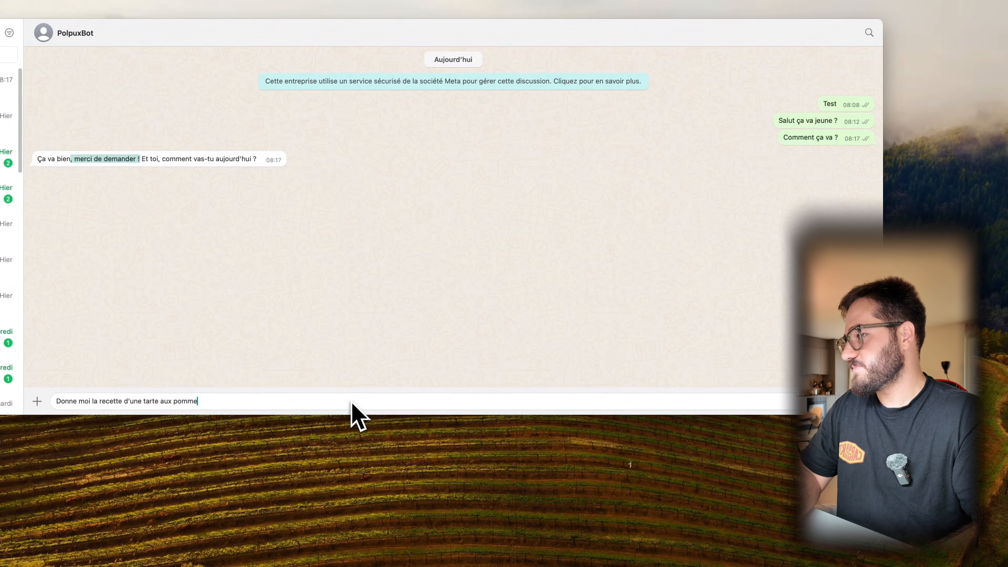
text(s)
key(Return)
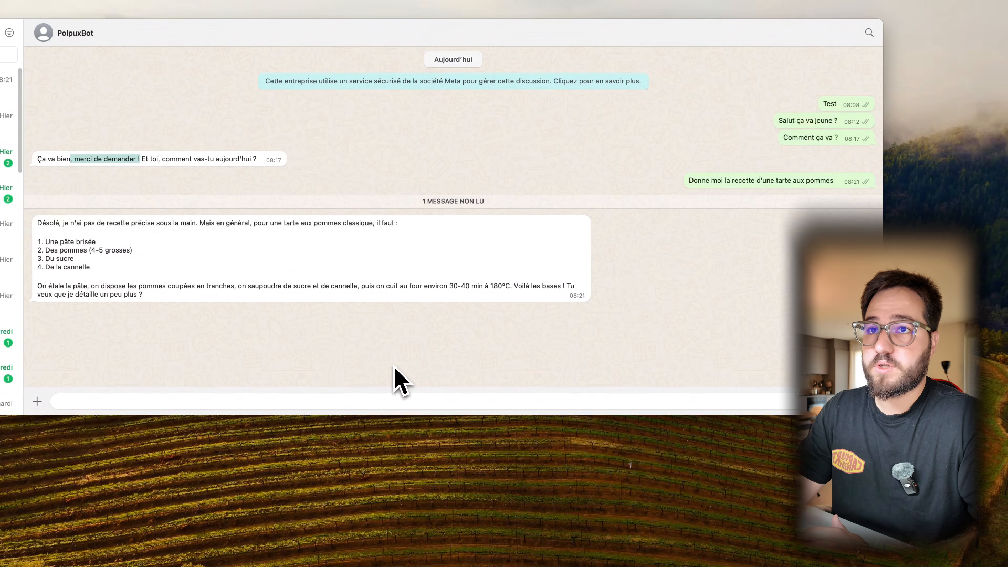
- Send the follow-up 'Oui détaille moi tout ça' to get the detailed recipe
click(283, 399)
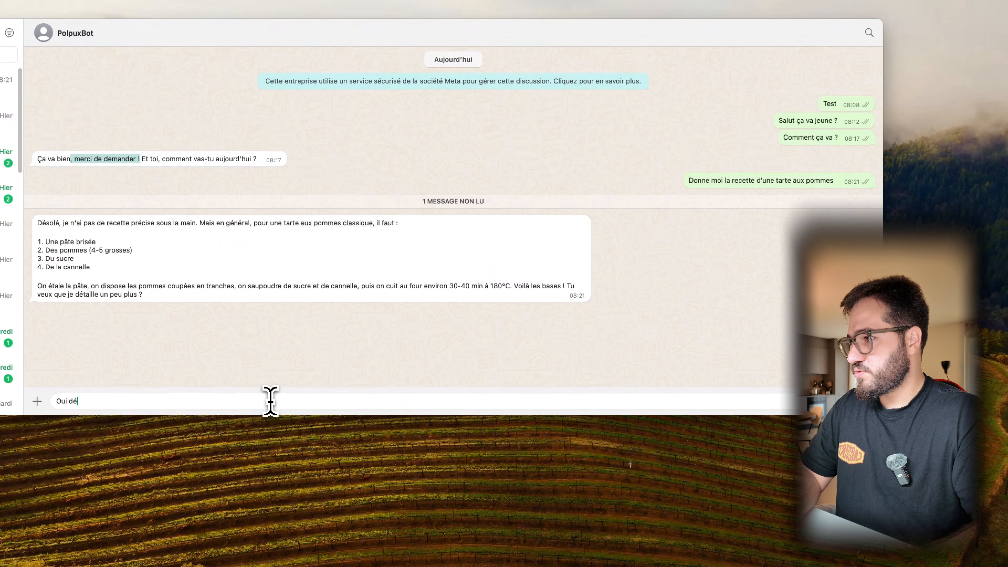
text(t ç)
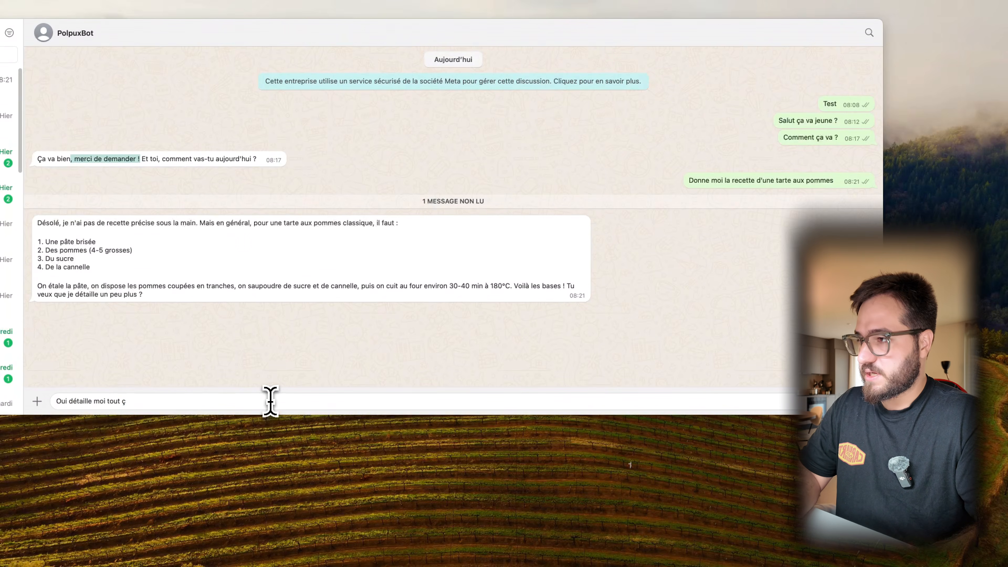
click(547, 246)
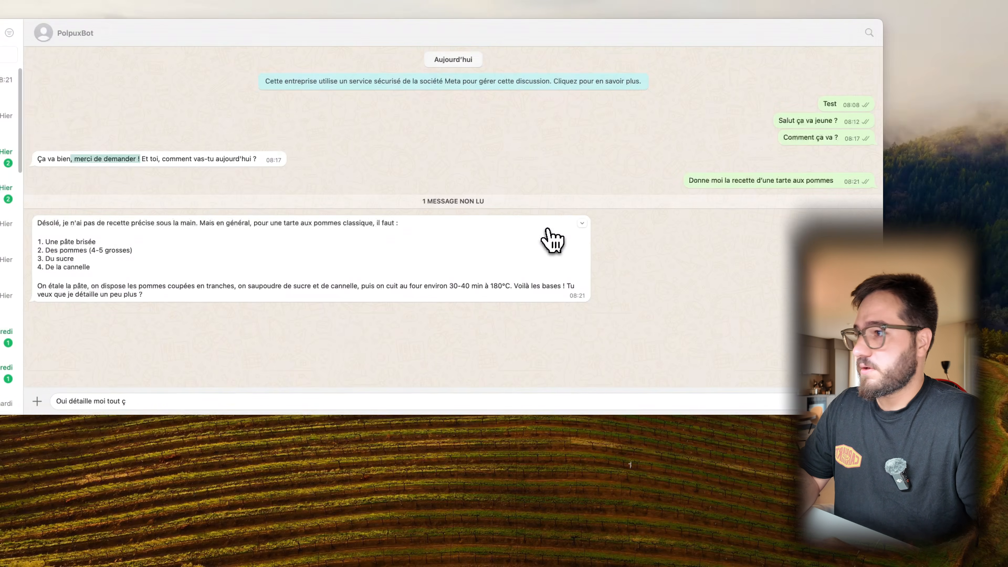
text(a)
key(Return)
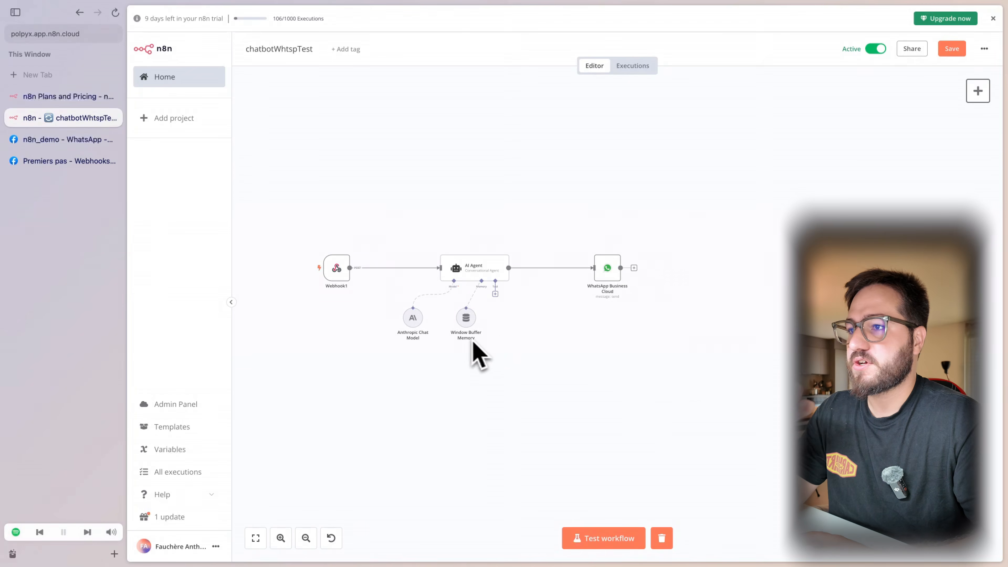
- Pan across the chatbotWhtspTest canvas to review the Webhook, AI Agent and WhatsApp nodes
scroll(470, 341, left, 3)
scroll(468, 343, down, 2)
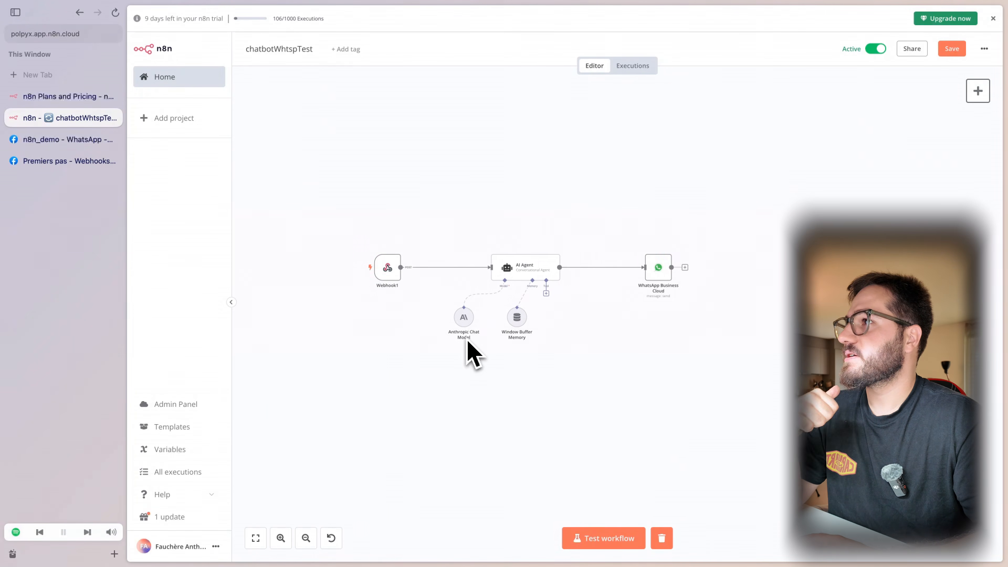
scroll(468, 342, right, 5)
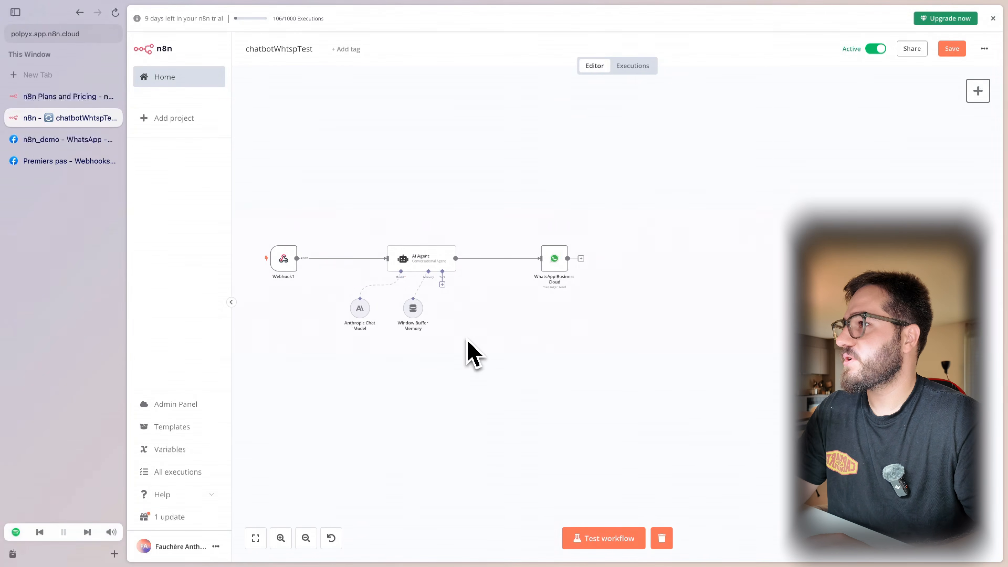